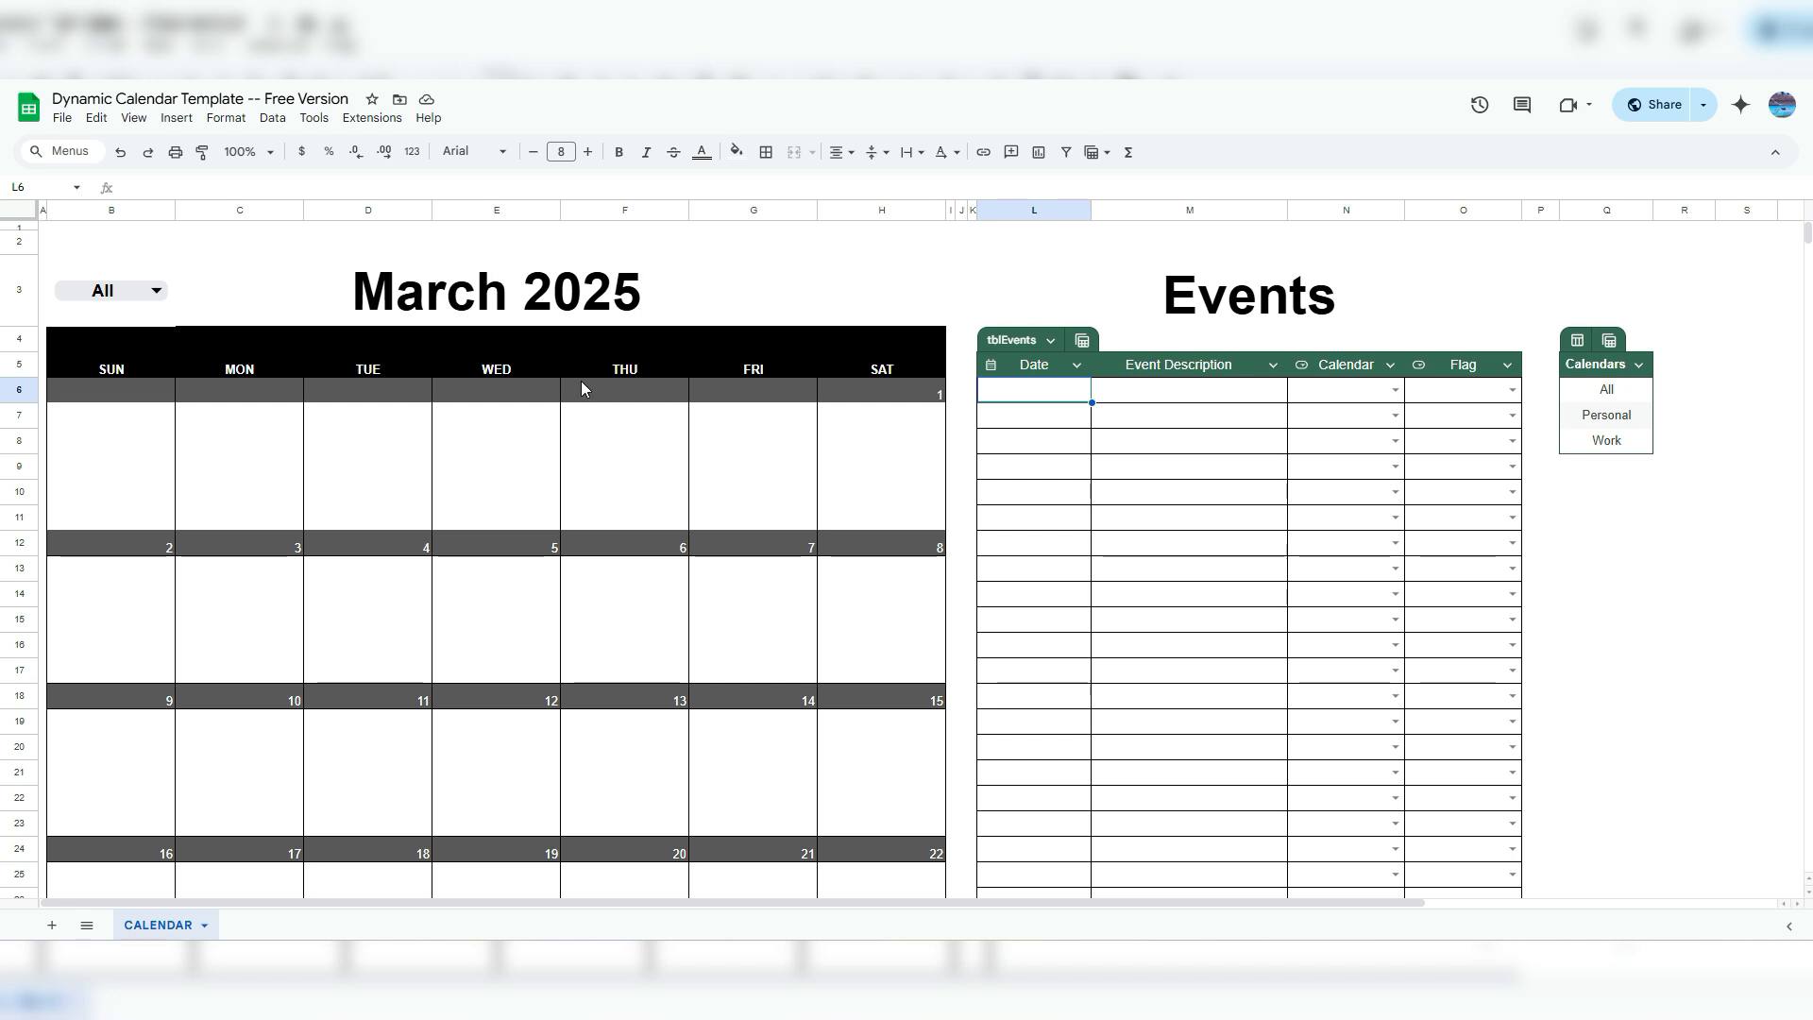
Try April 2025 as the calendar's month title, look over the resulting month grid, and undo the title change.
scroll(416, 463, down, 5)
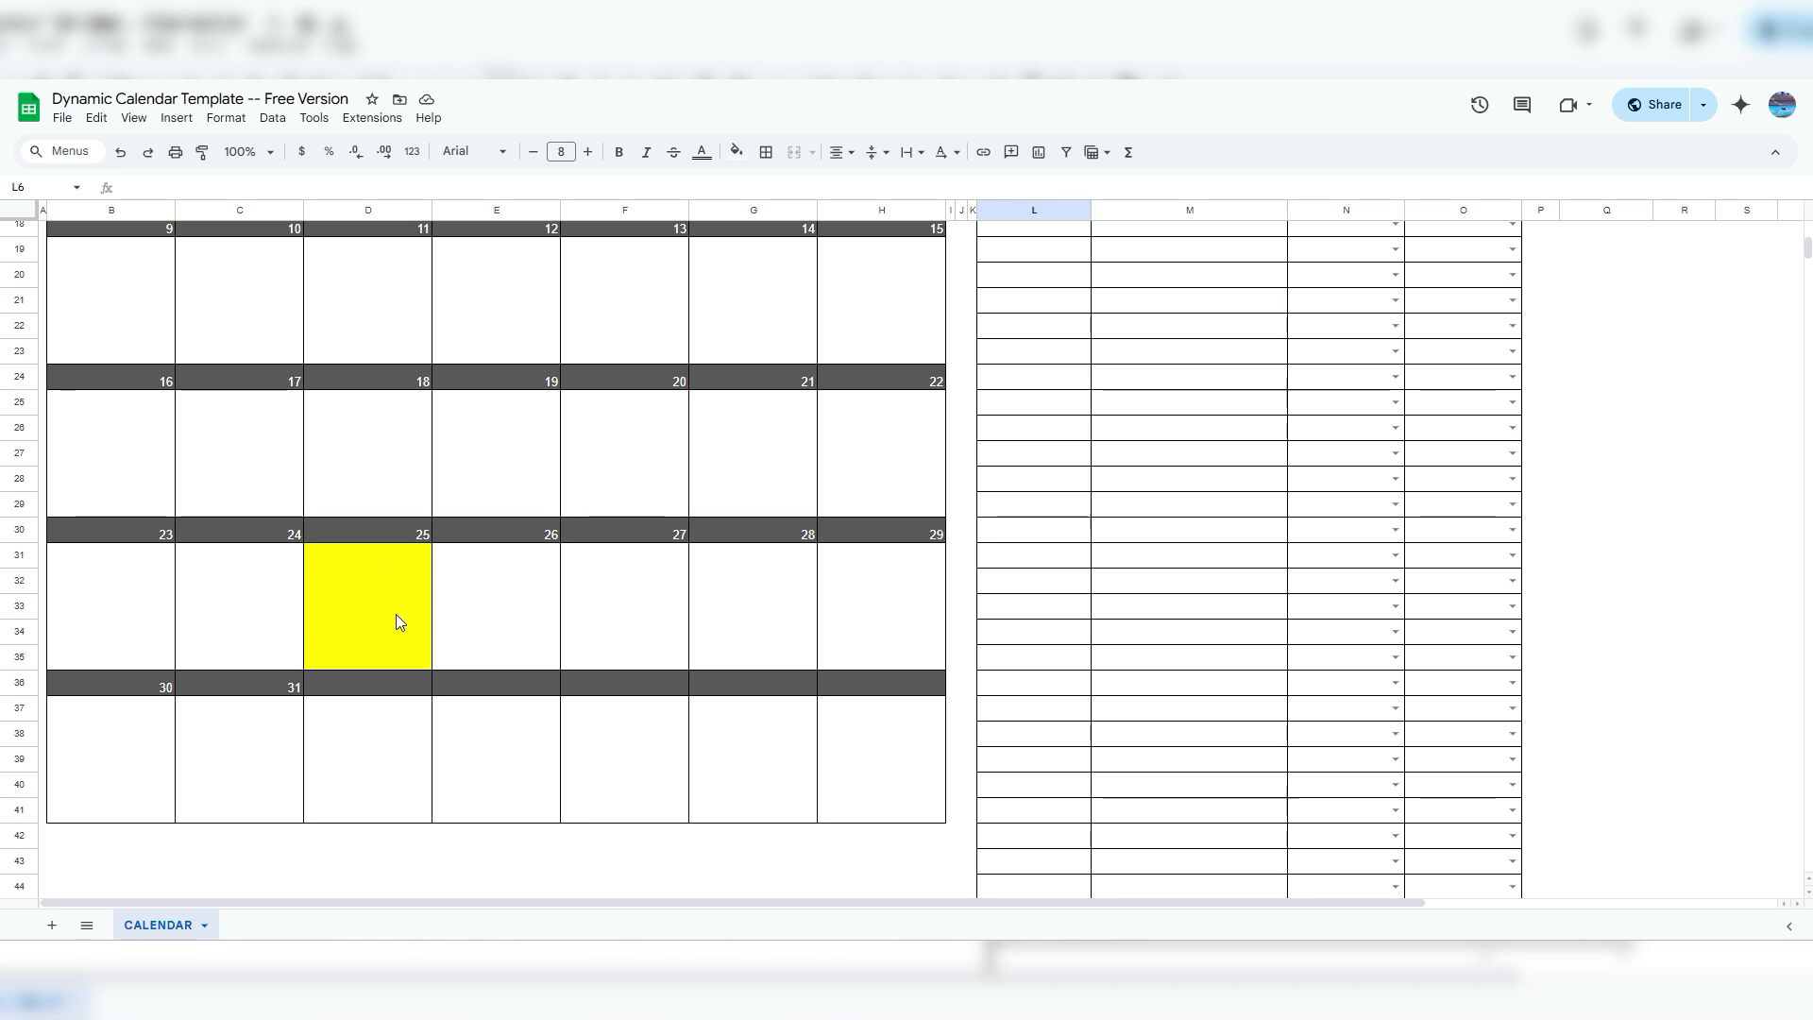
scroll(454, 551, up, 2)
scroll(454, 551, up, 3)
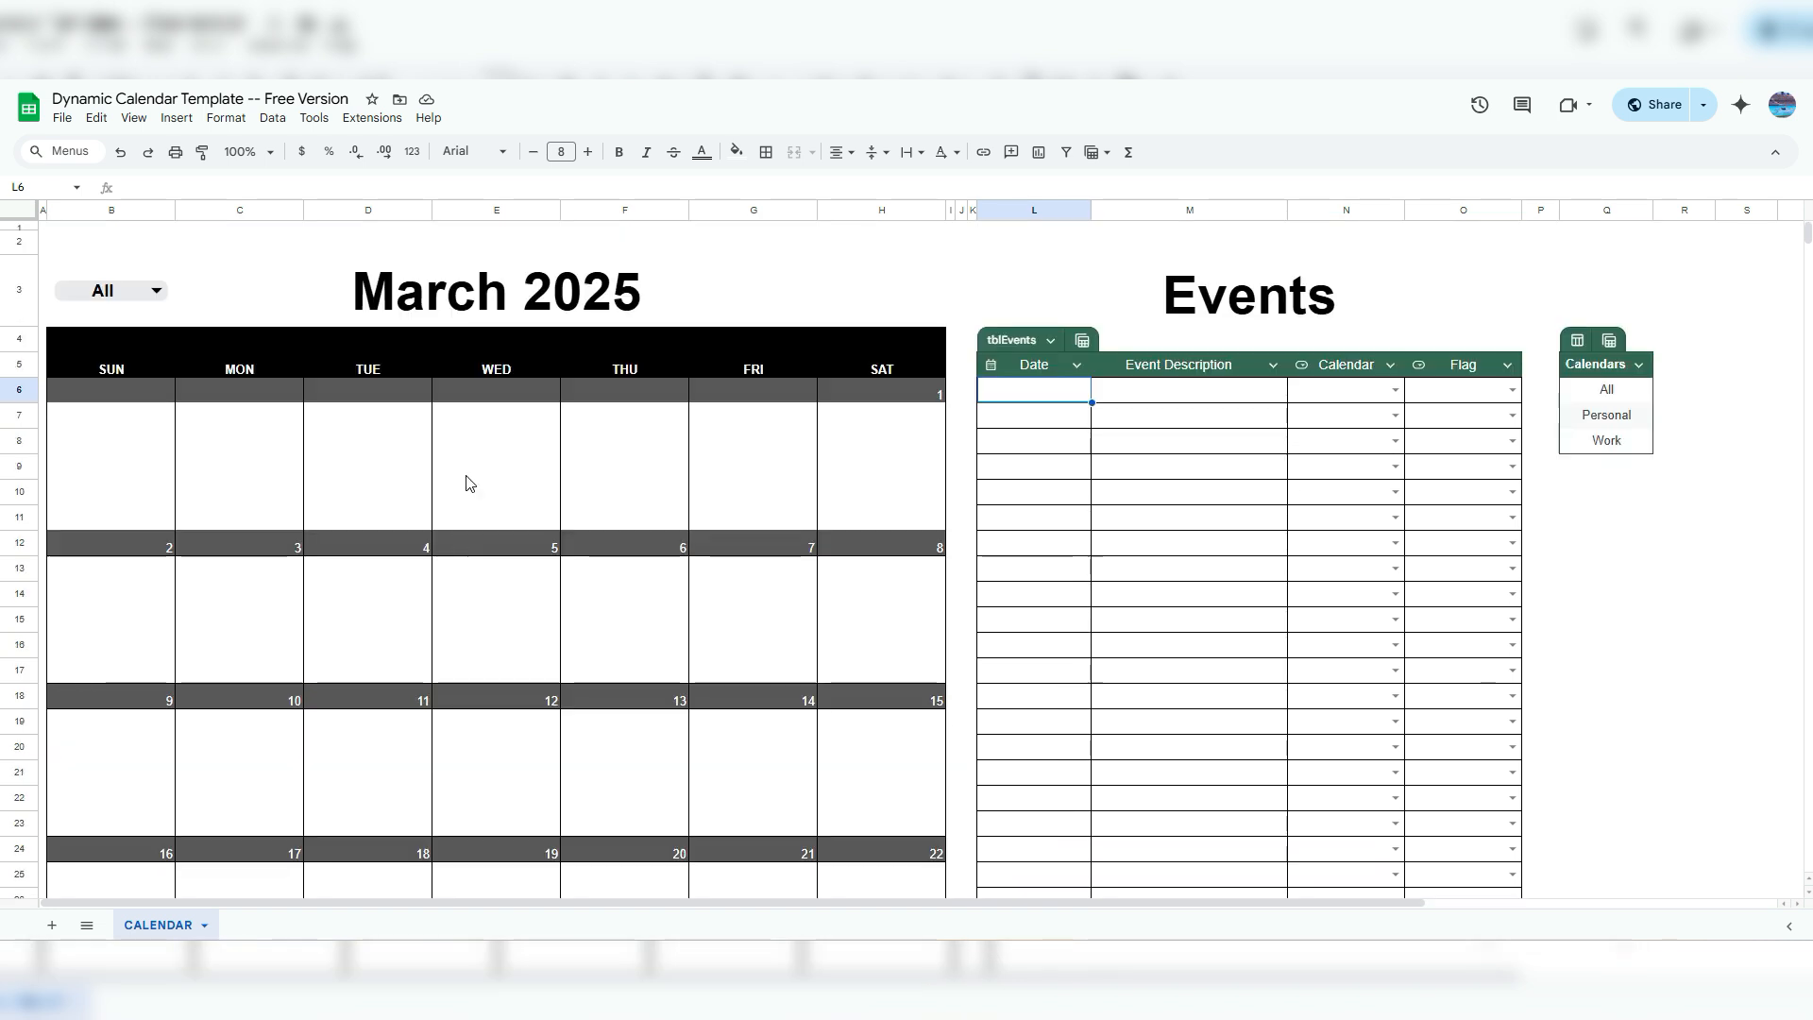
click(454, 304)
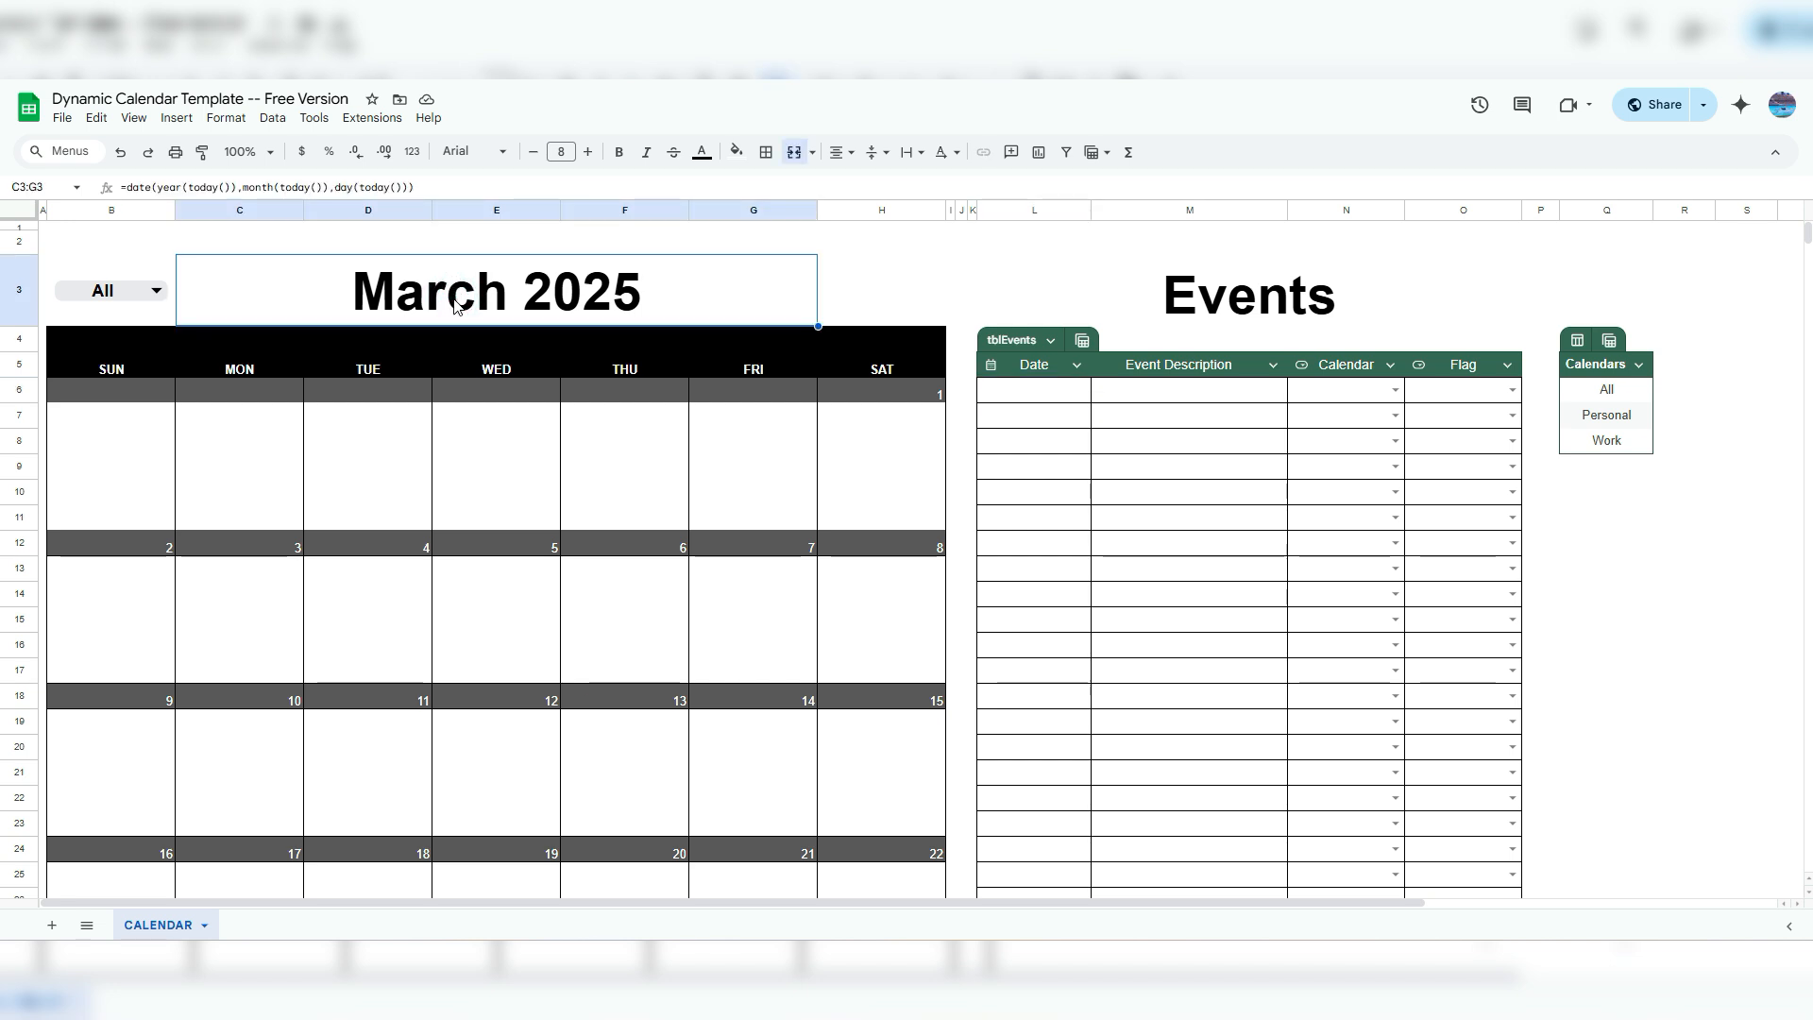
text(April )
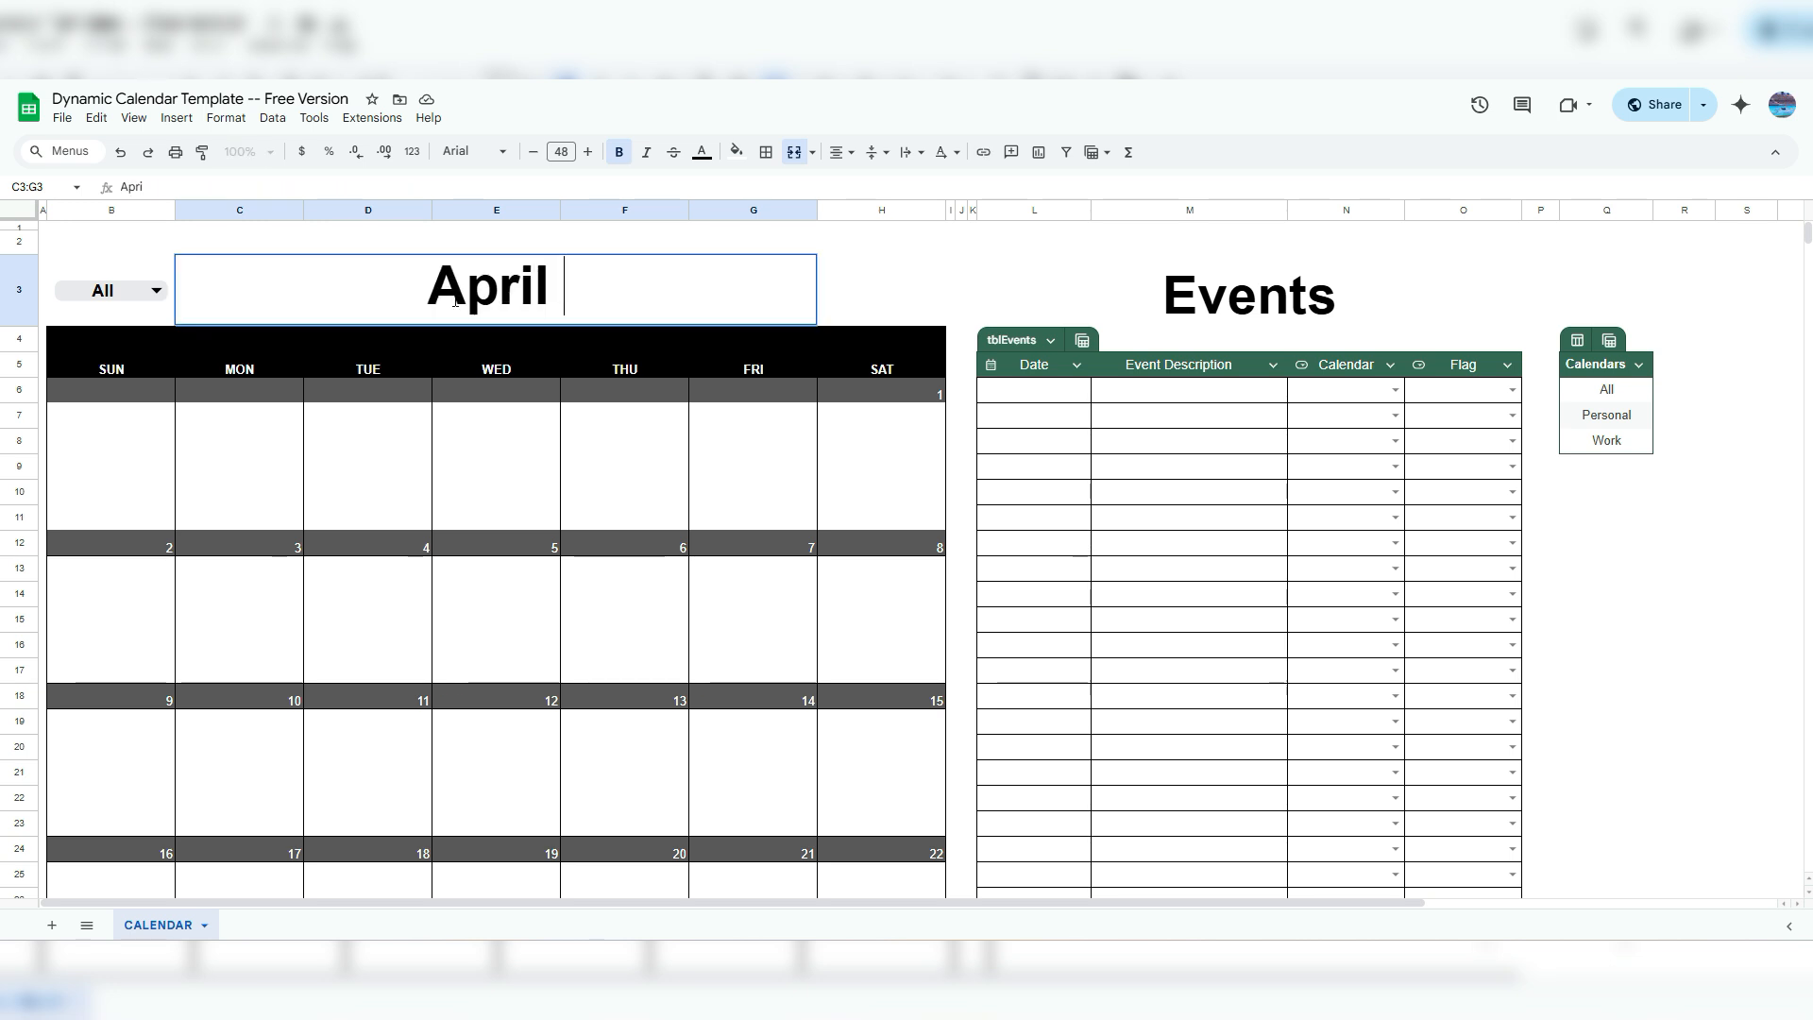
text(2025)
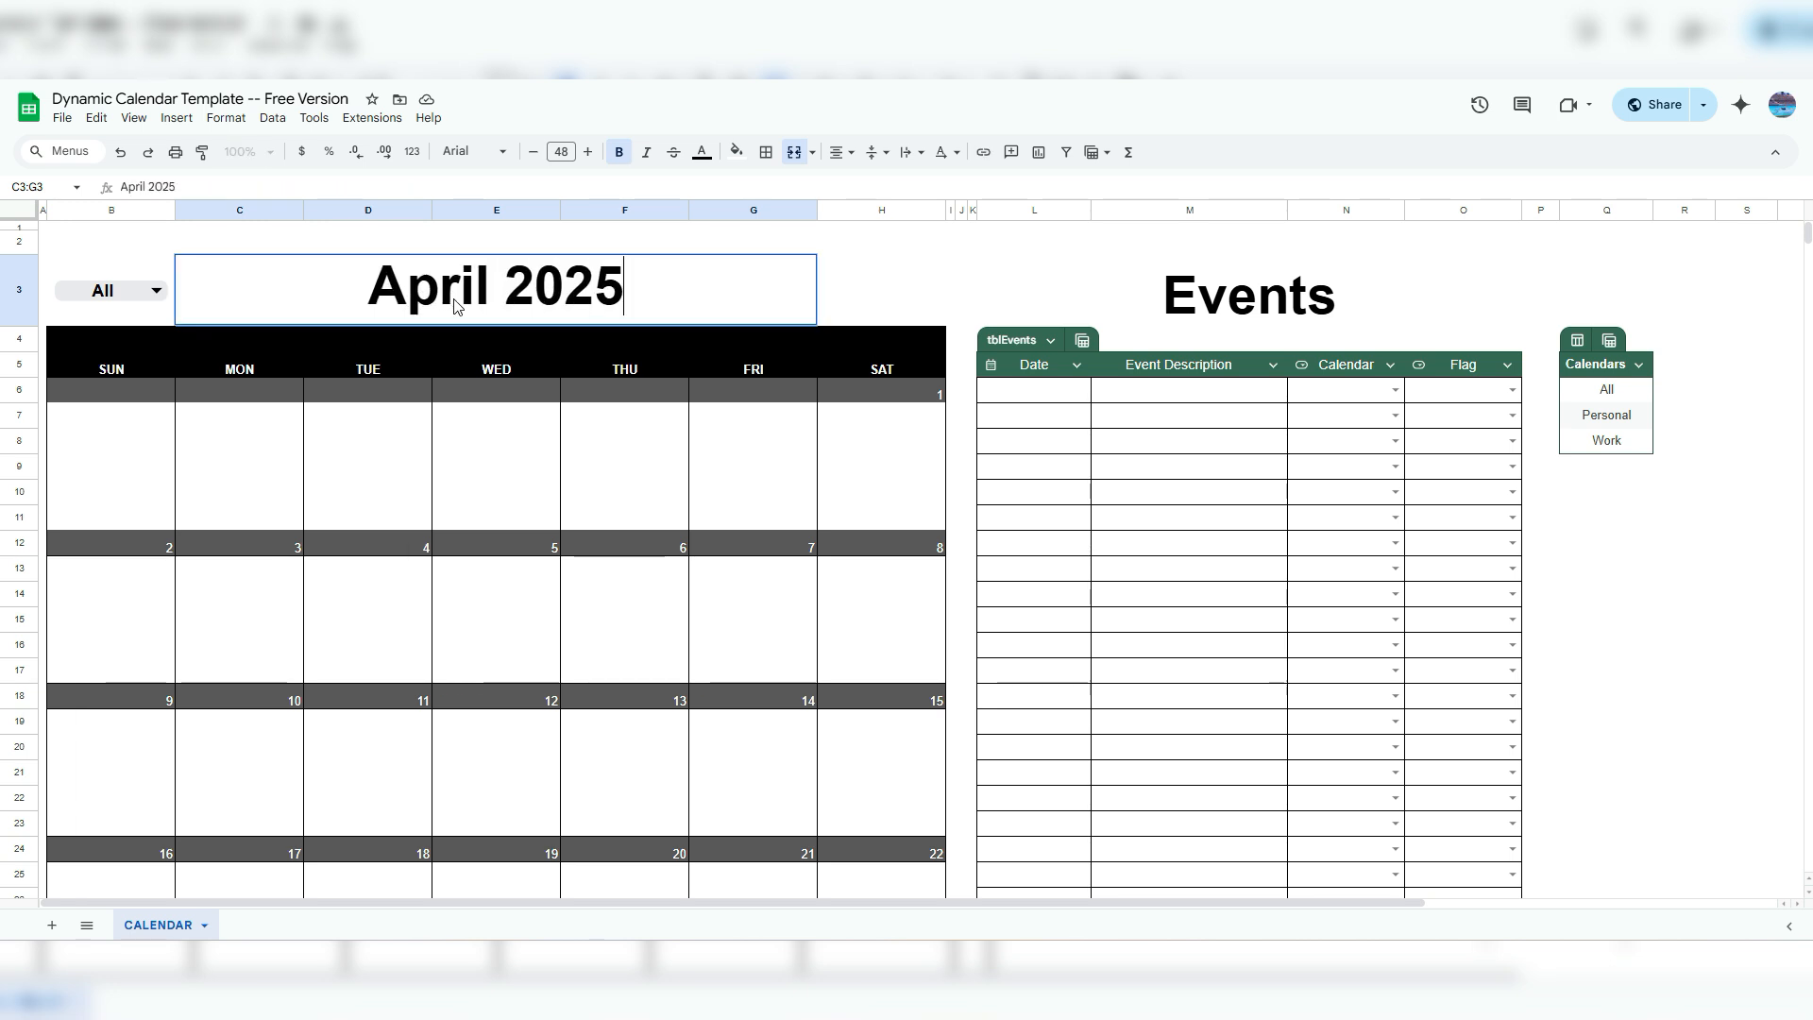
key(Return)
scroll(524, 514, down, 7)
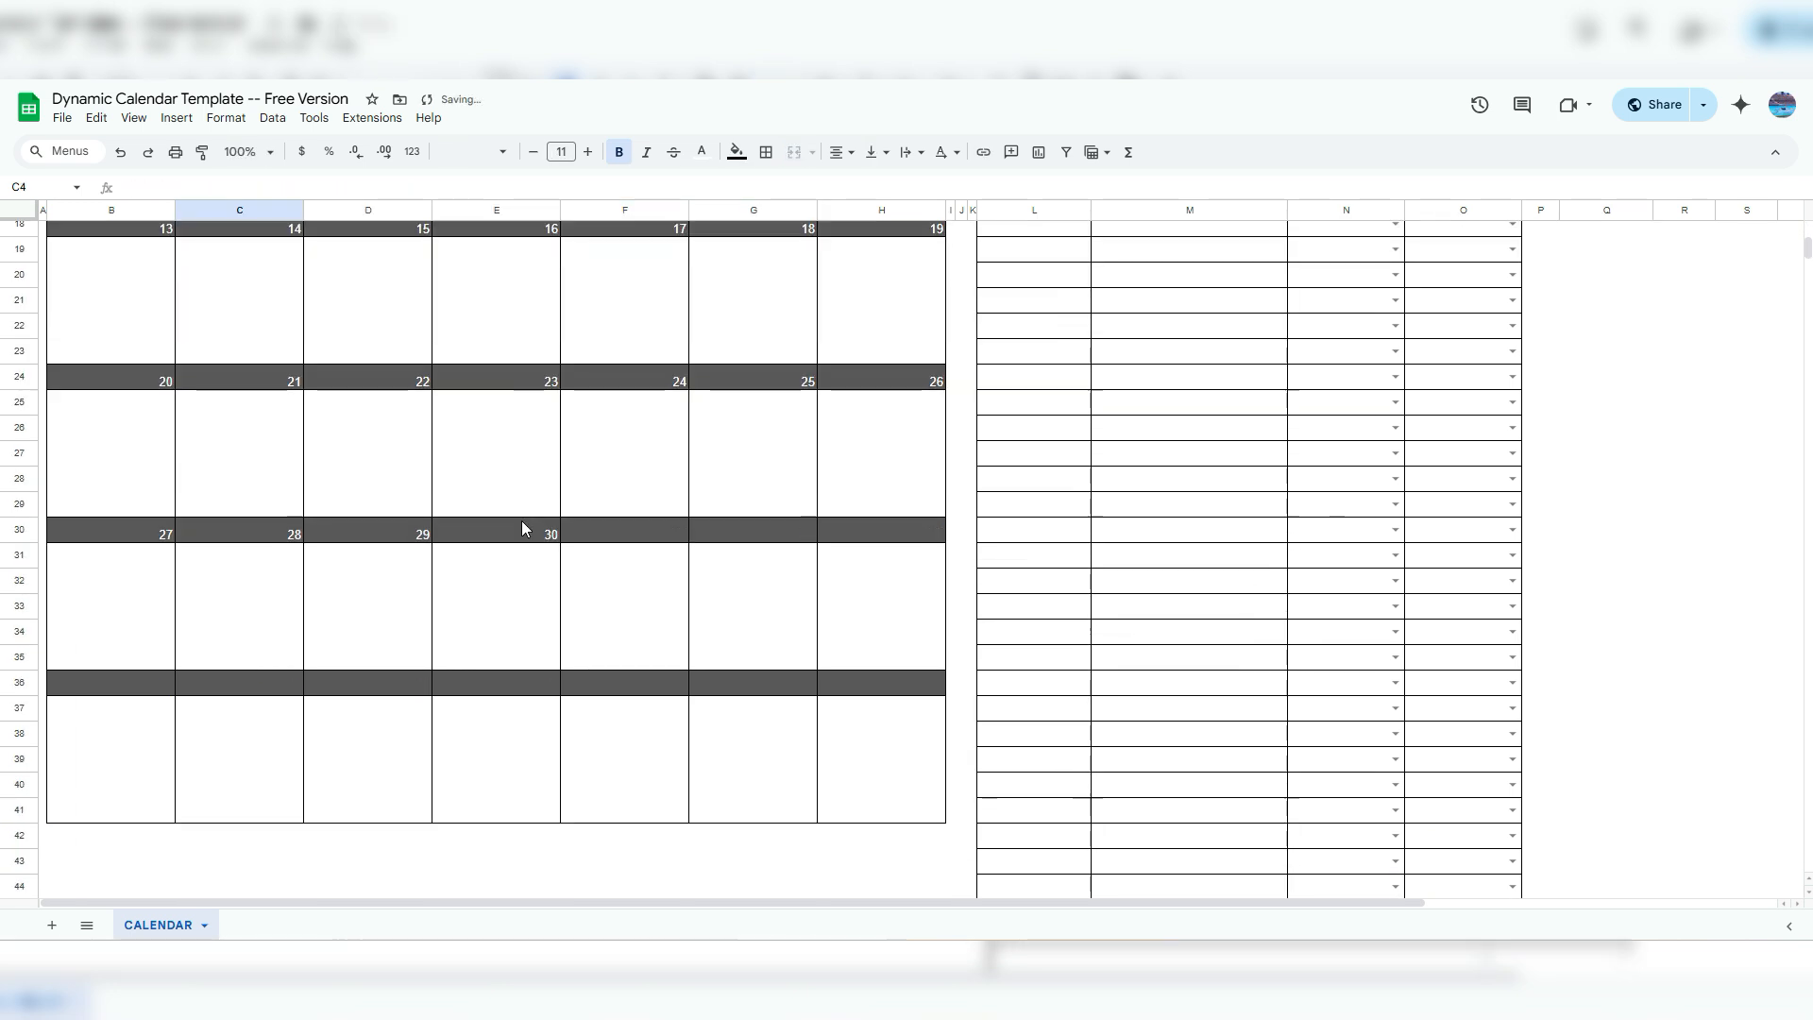
scroll(515, 526, up, 3)
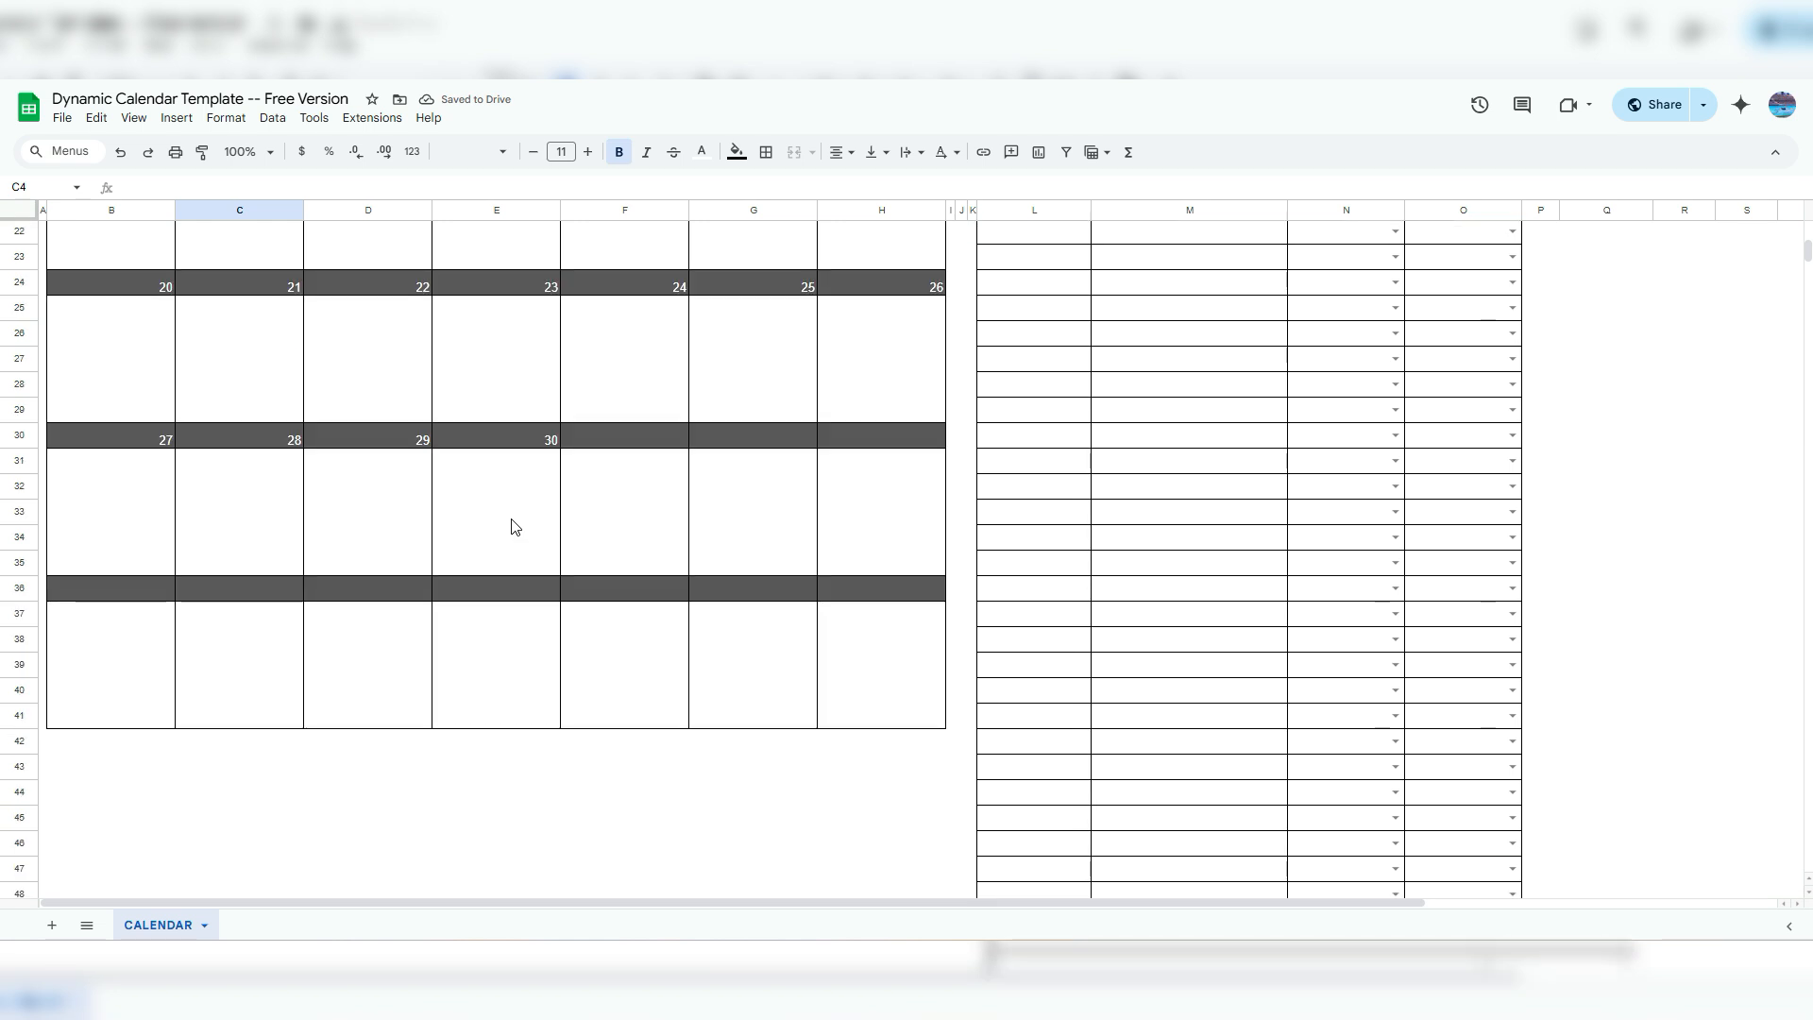
scroll(514, 526, up, 9)
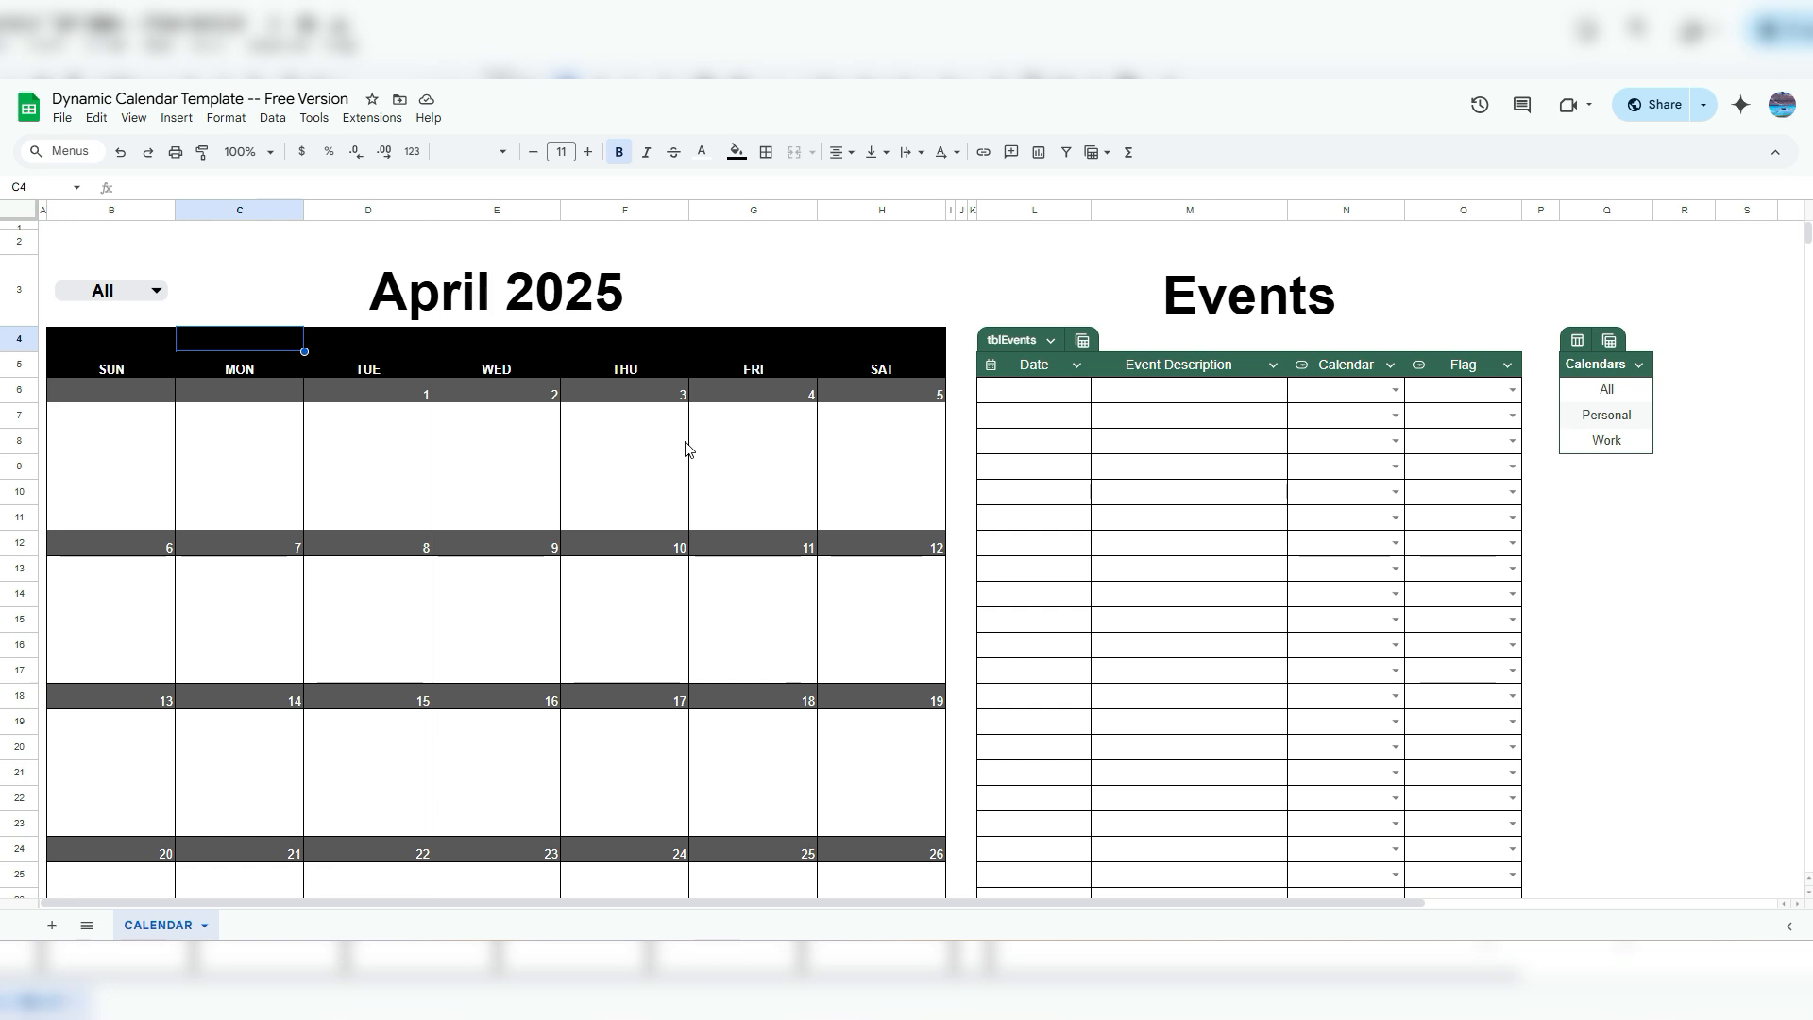
key(ctrl+z)
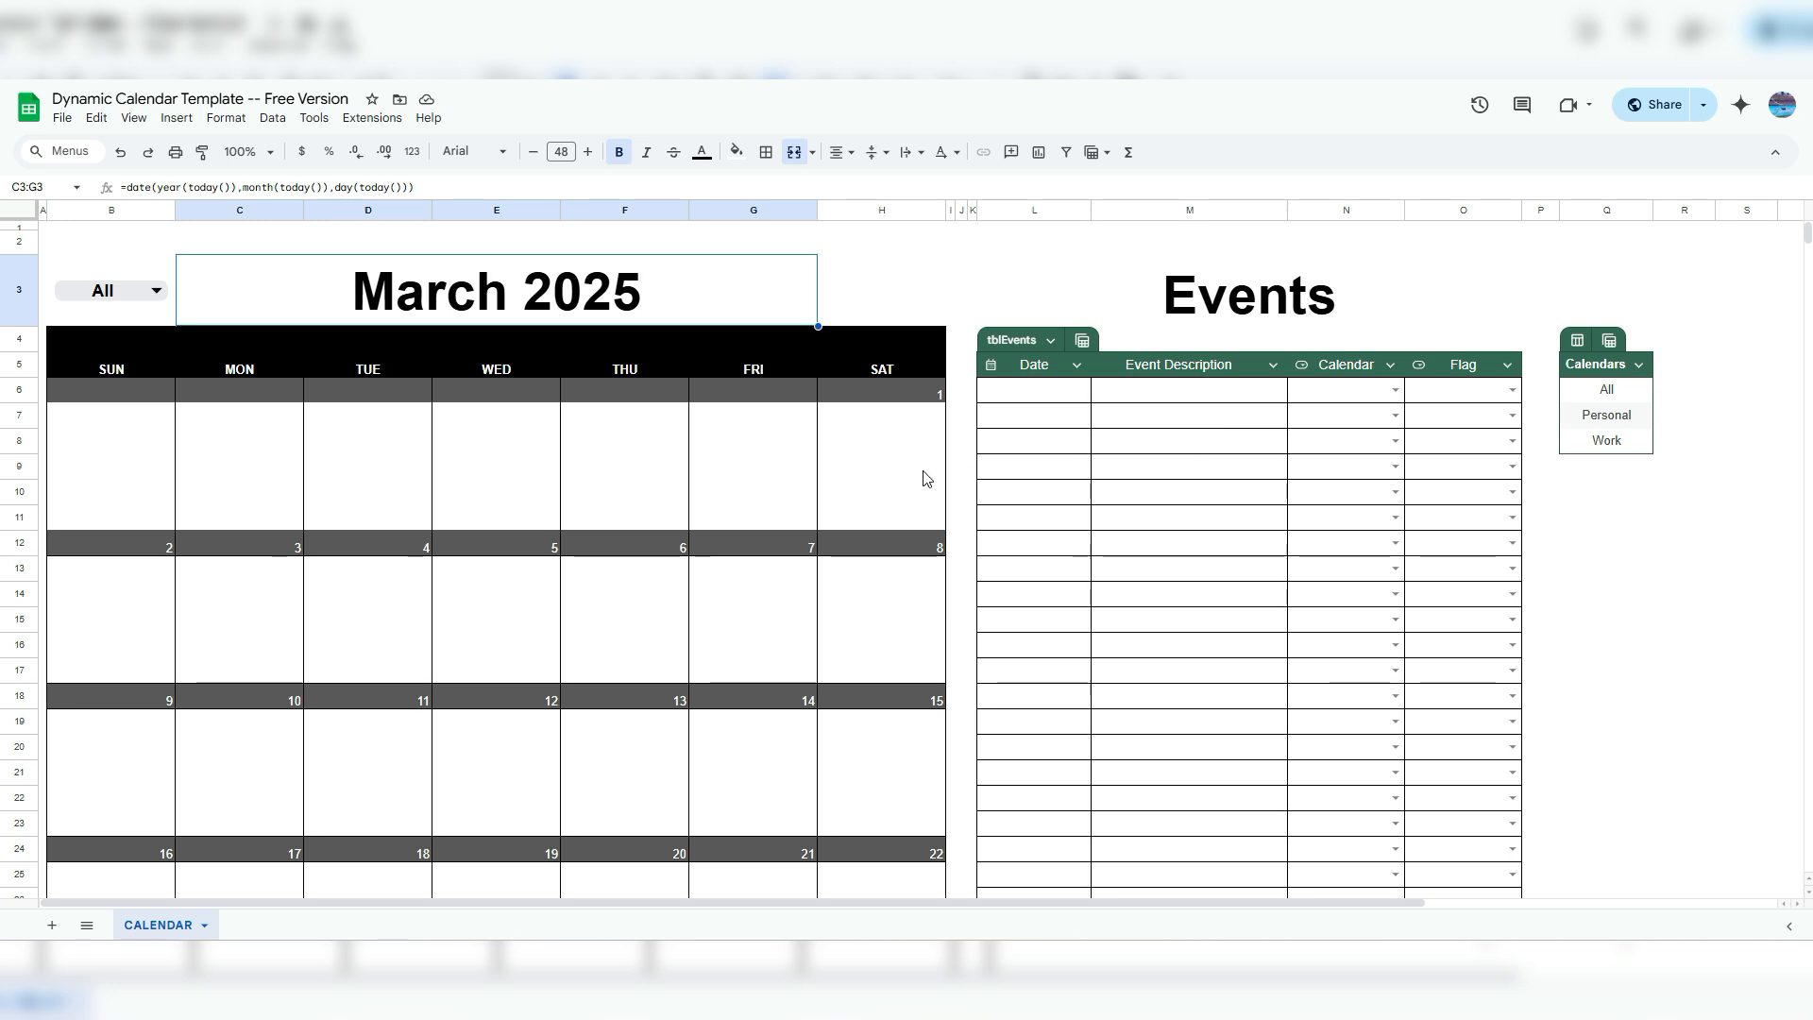
Add Stocks as a new entry below Work in the Calendars table.
click(904, 425)
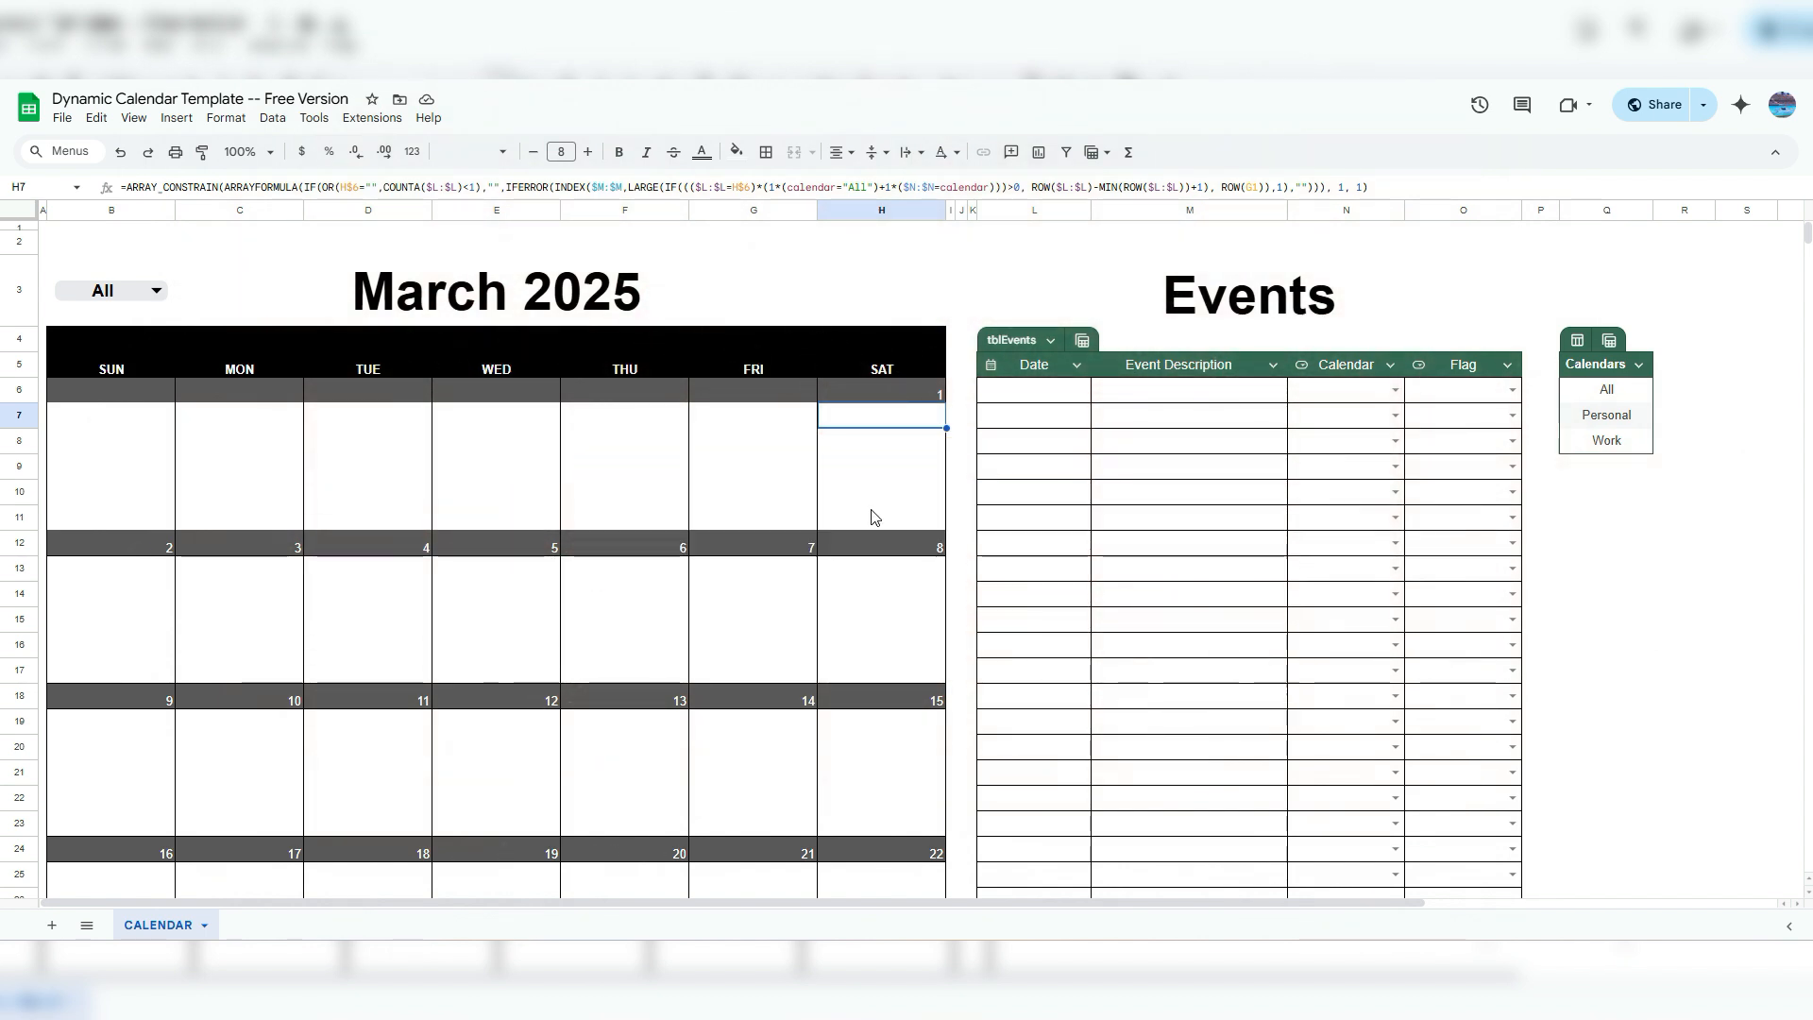
click(1638, 396)
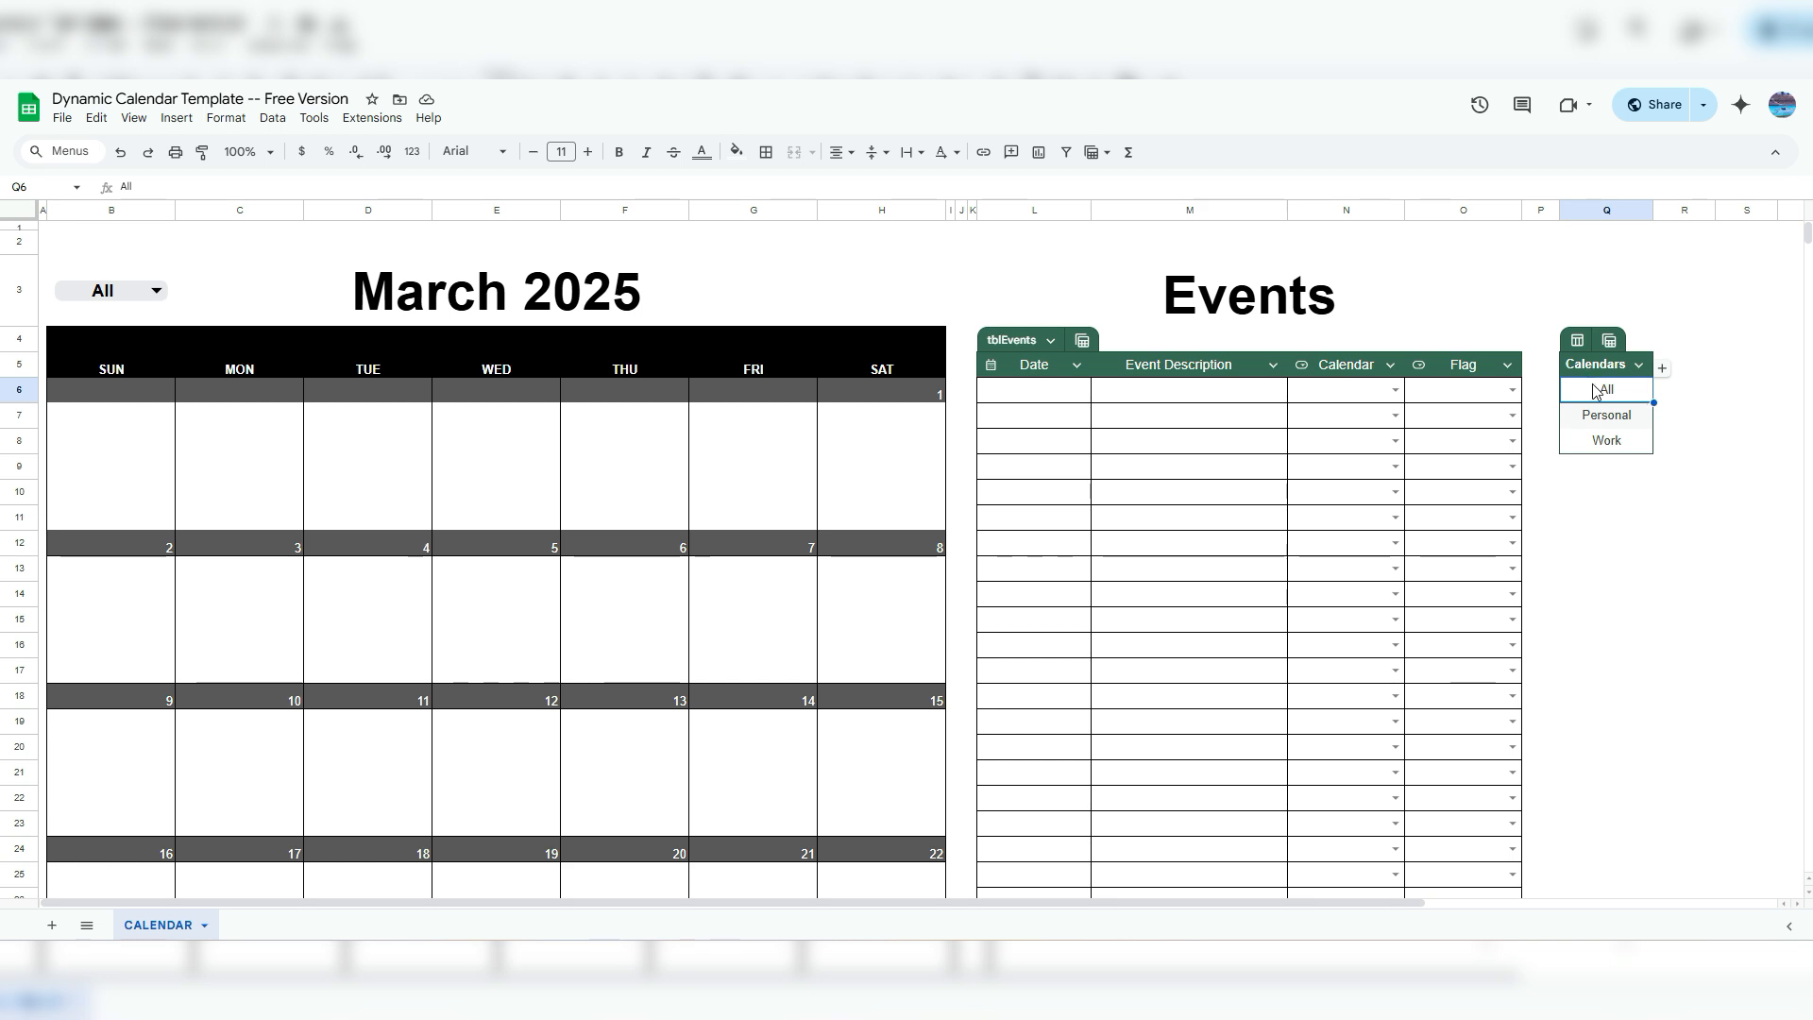
click(1622, 421)
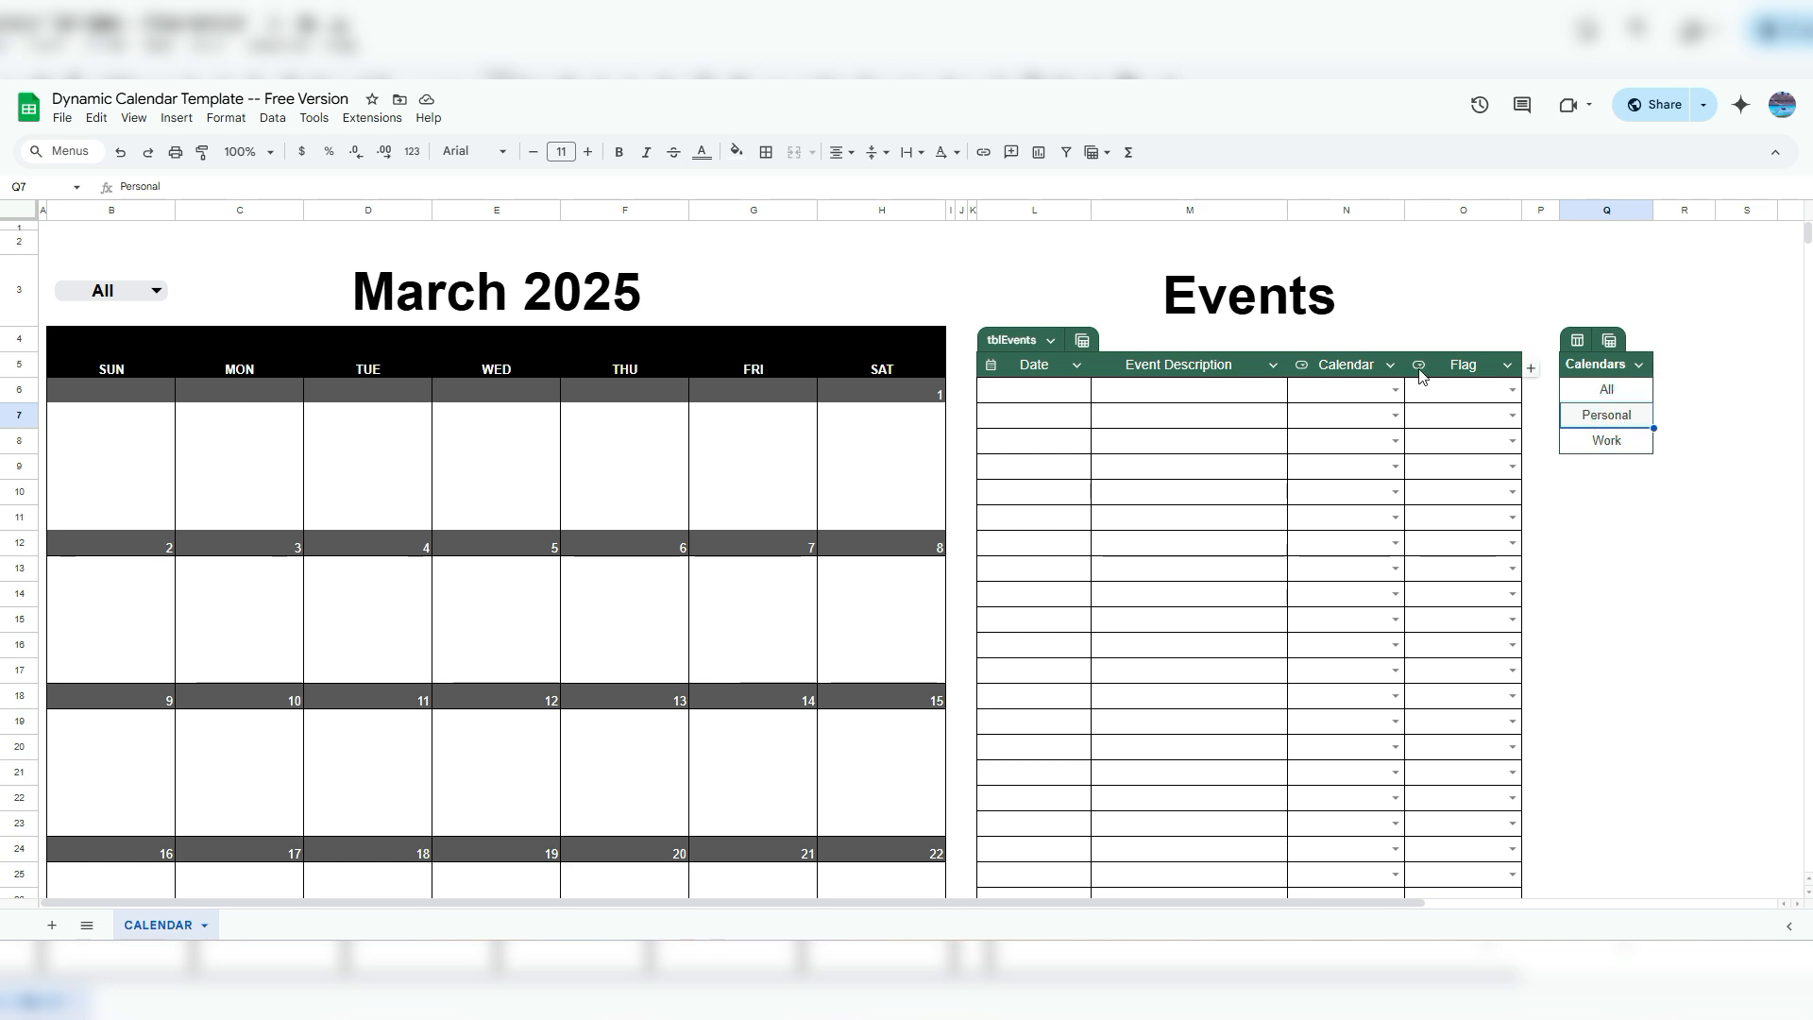
click(1395, 391)
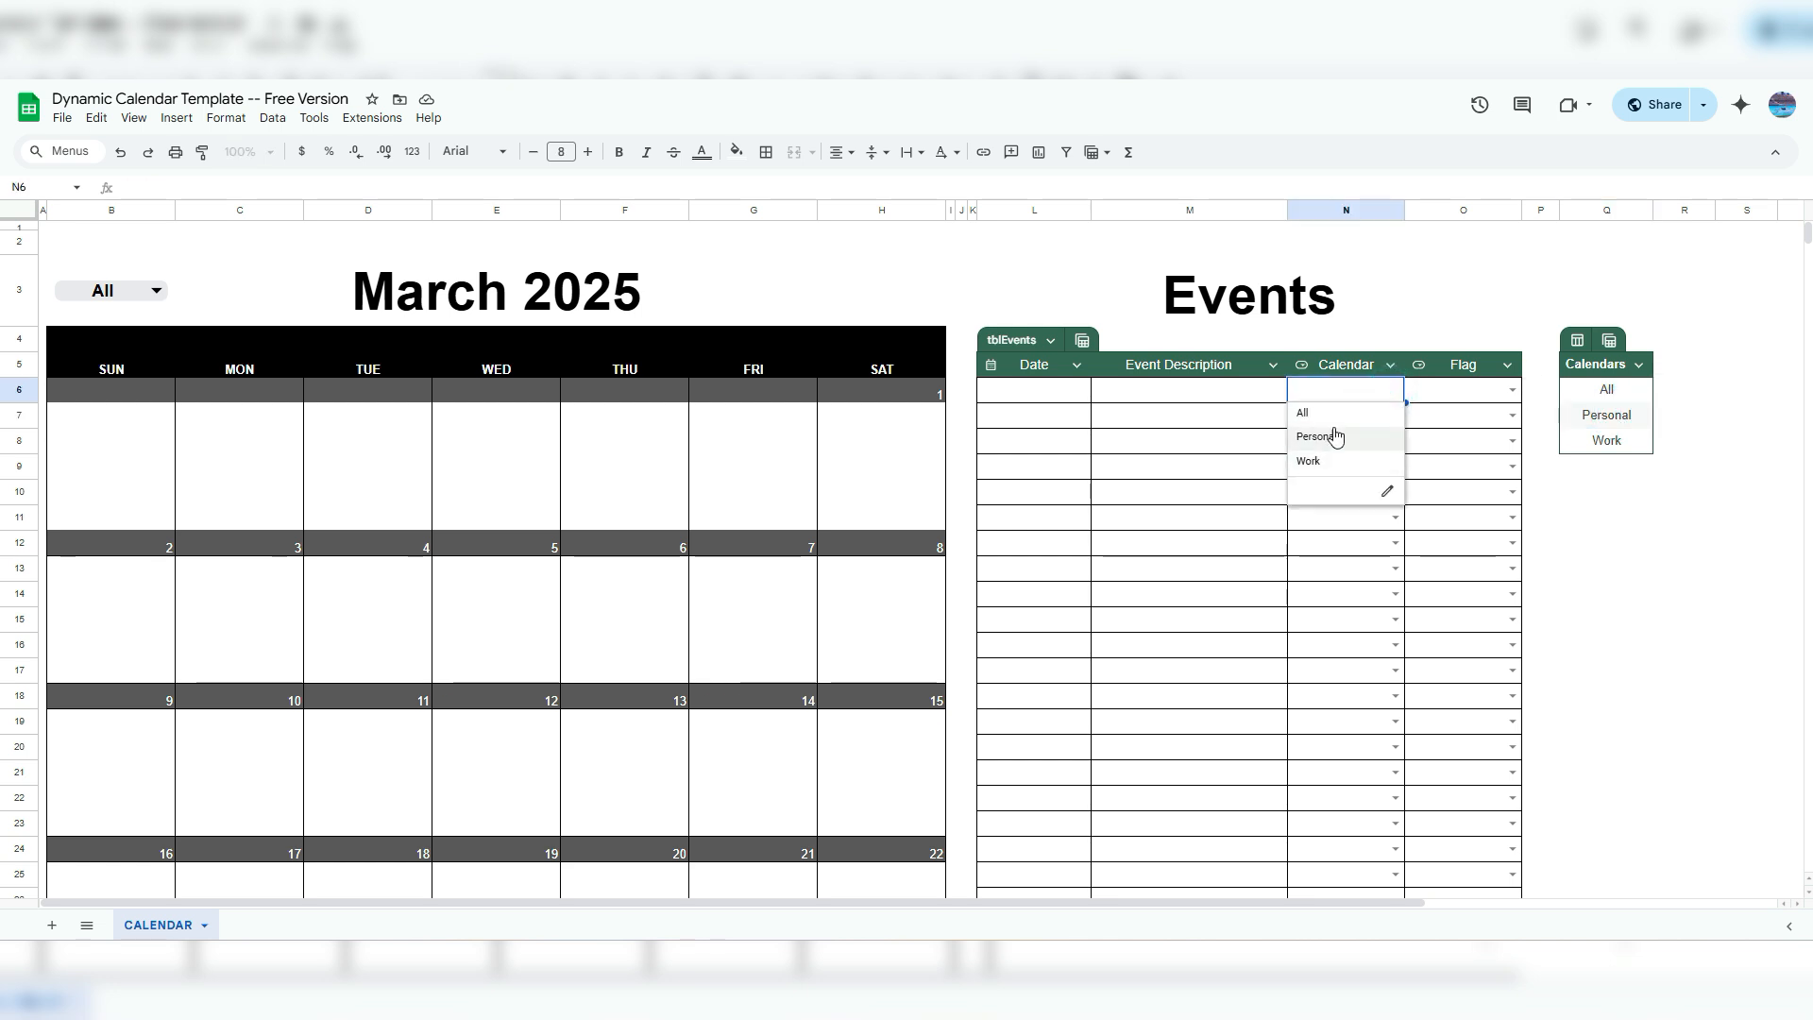
click(1635, 445)
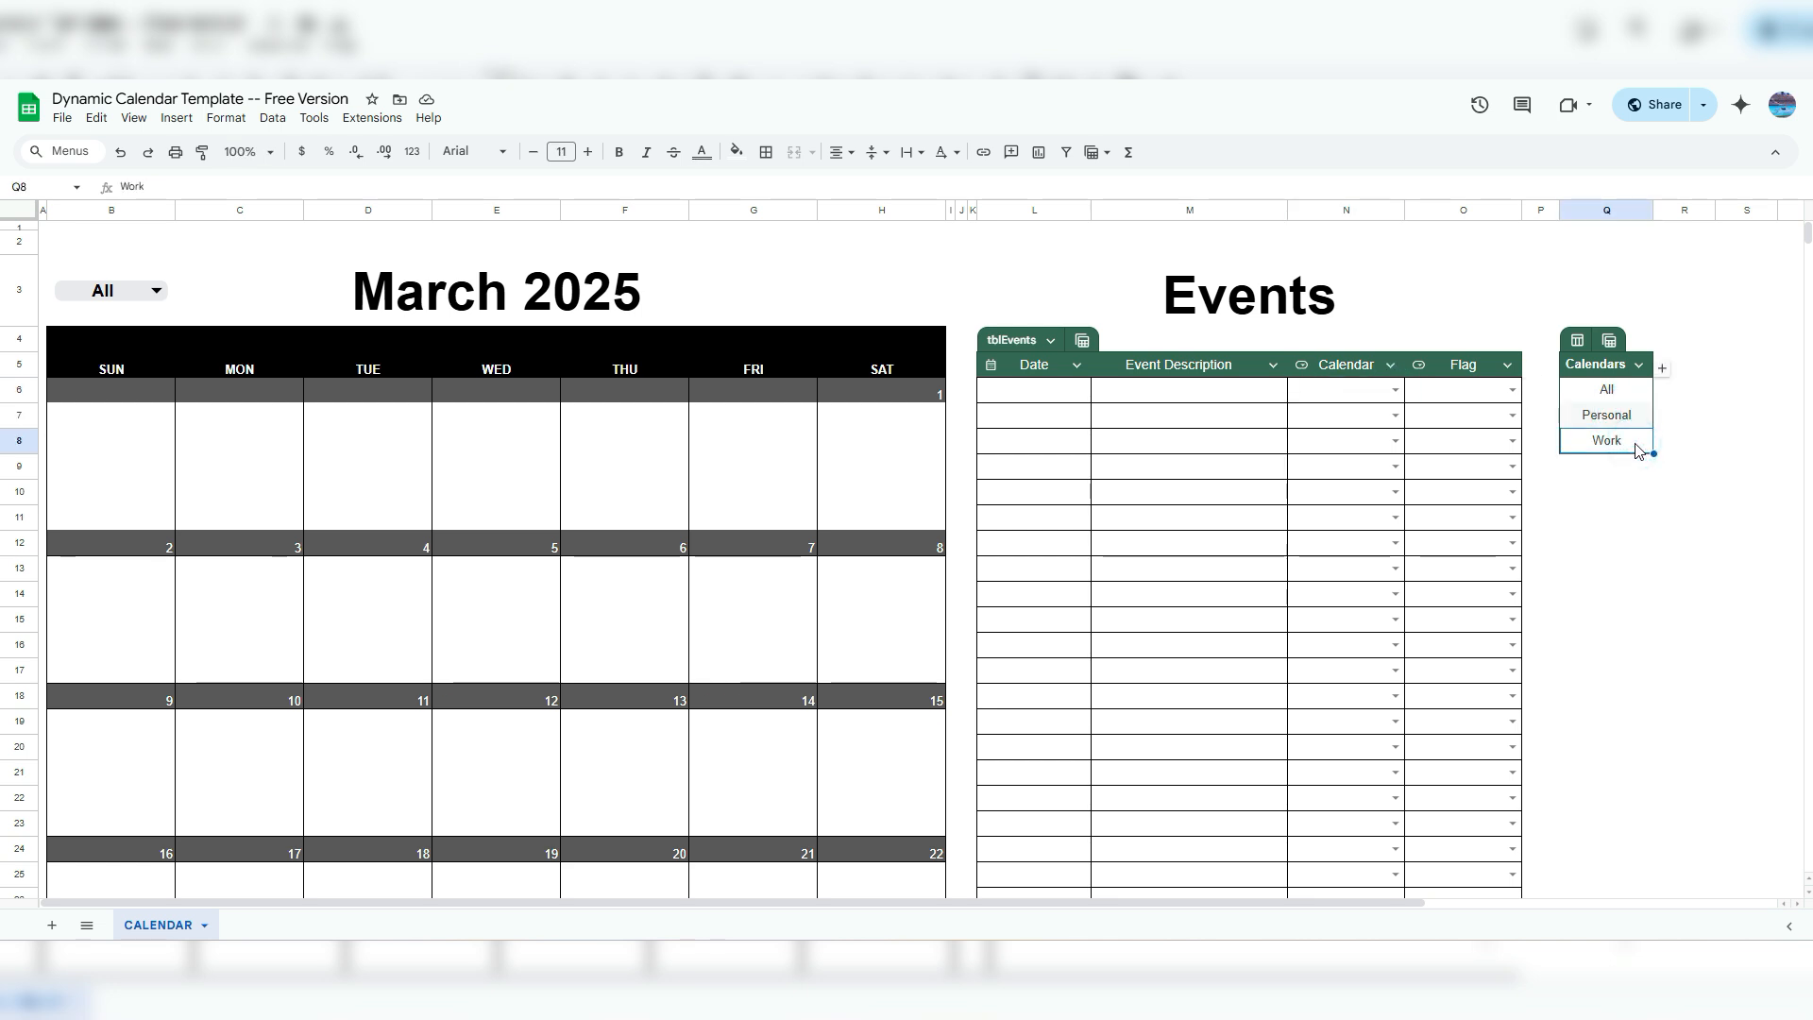
click(1635, 469)
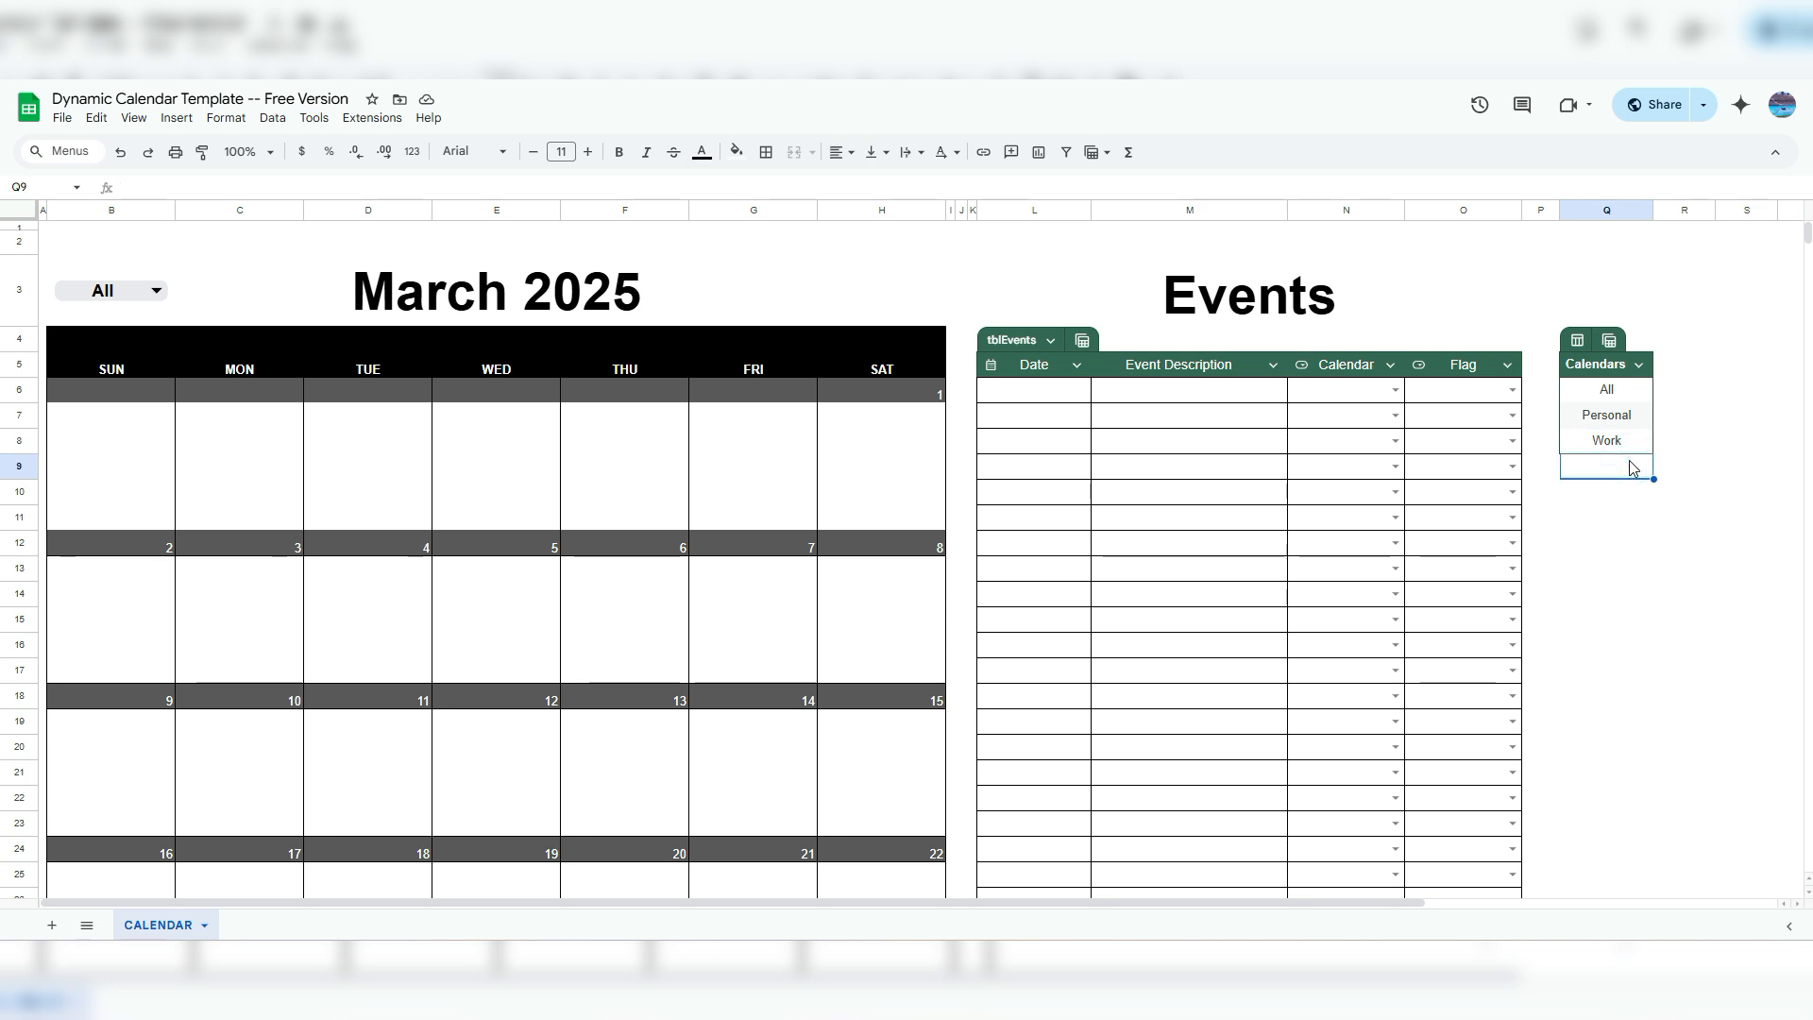
text(Stocks)
key(Return)
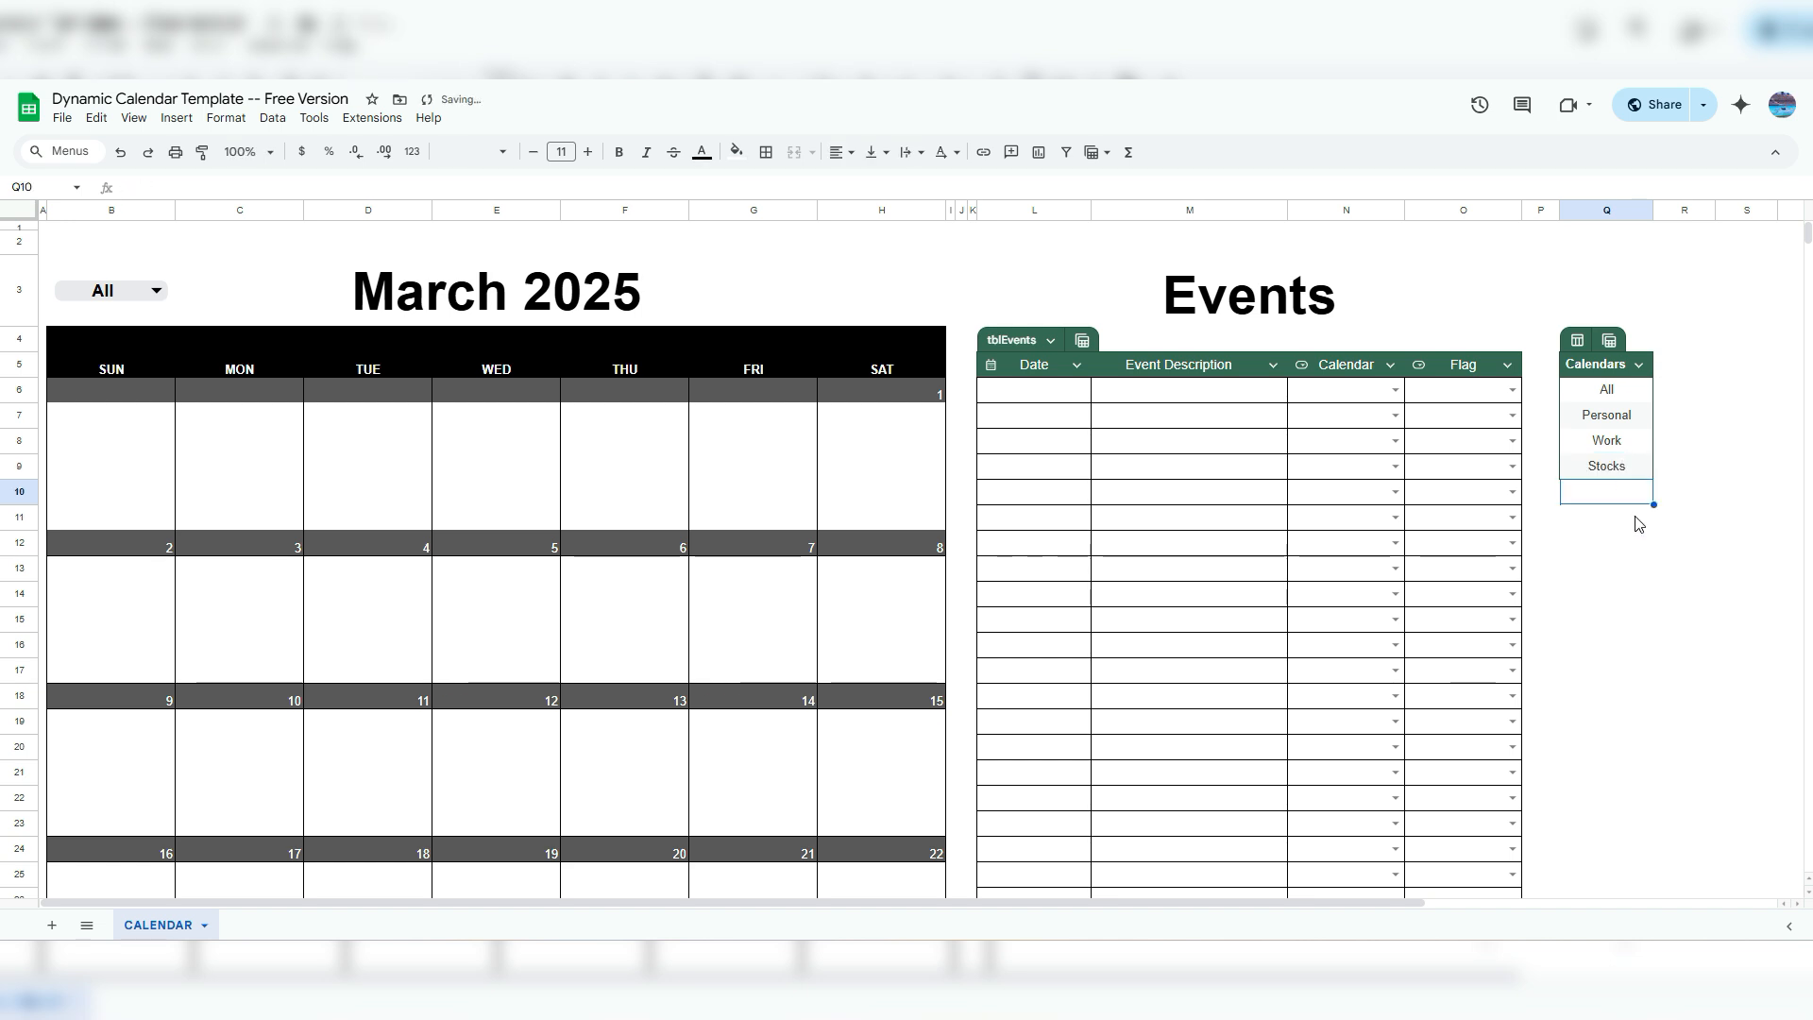
Check the calendar choices offered for the first event row and for the filter beside the month title.
click(1647, 567)
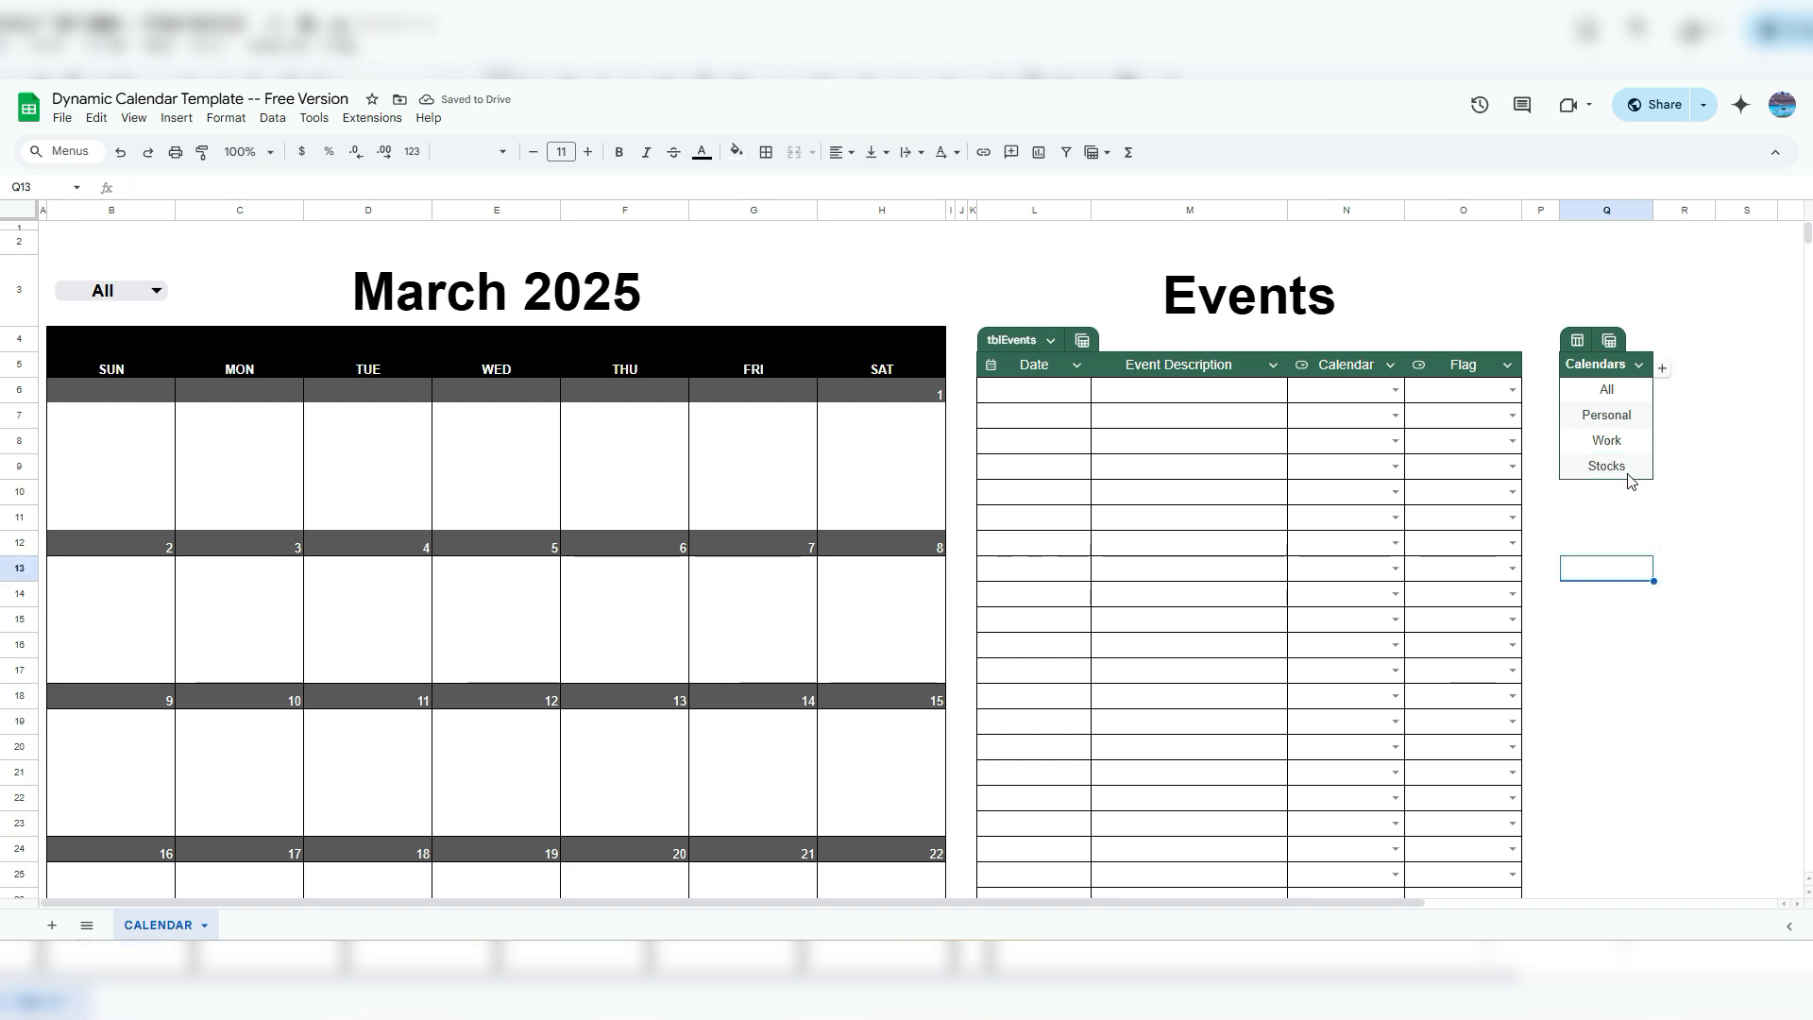
click(1396, 391)
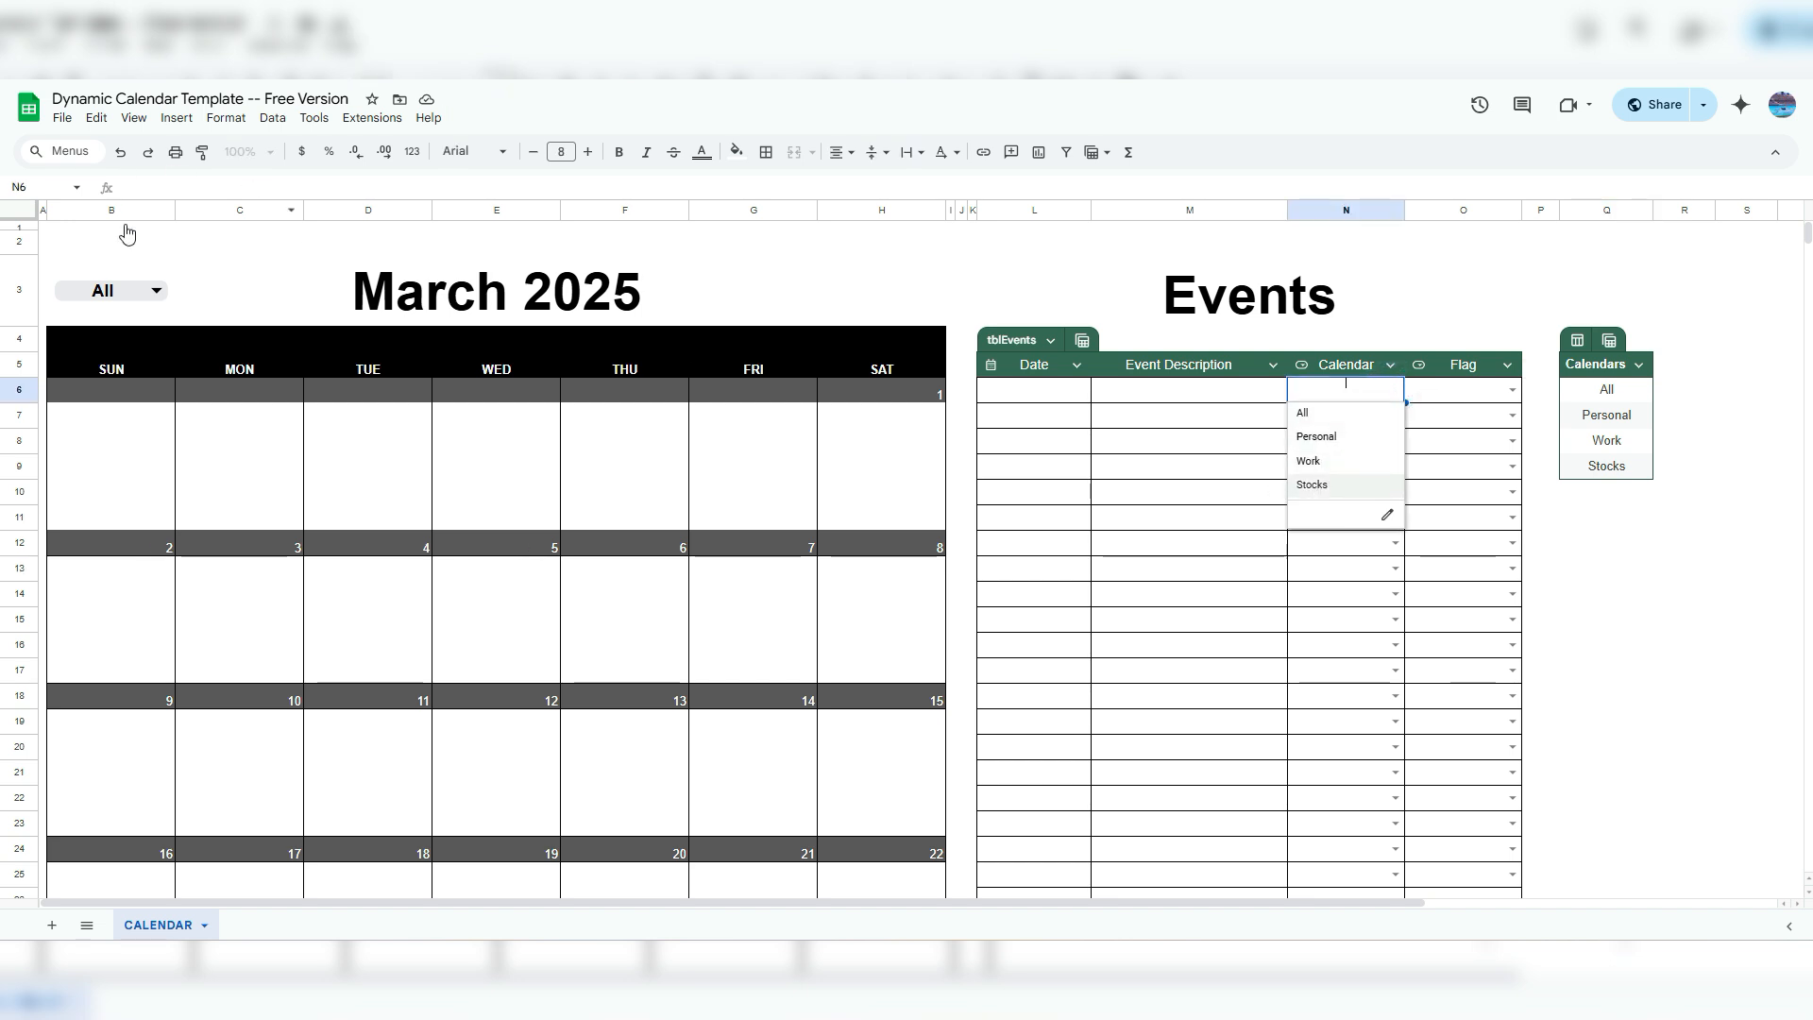
click(158, 292)
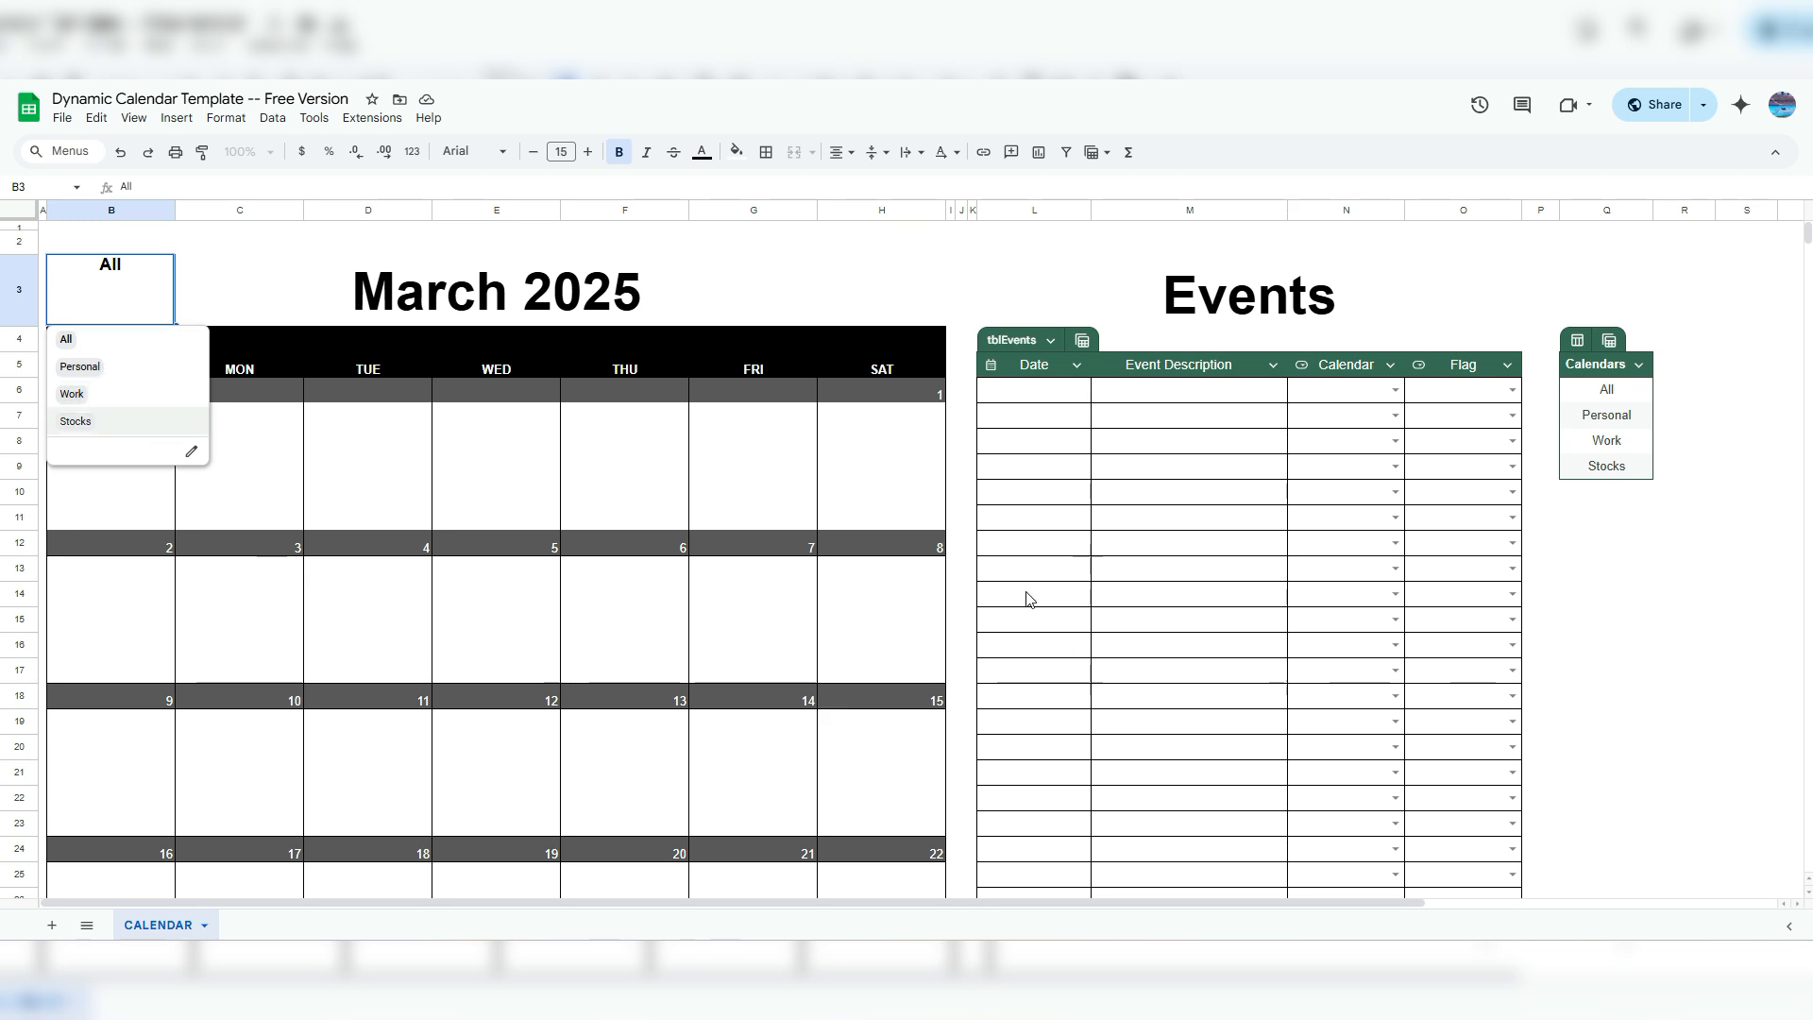
Enter an event in the first row of the Events table dated Mar 5, 2025 with the description Mortgage Payment.
click(1065, 406)
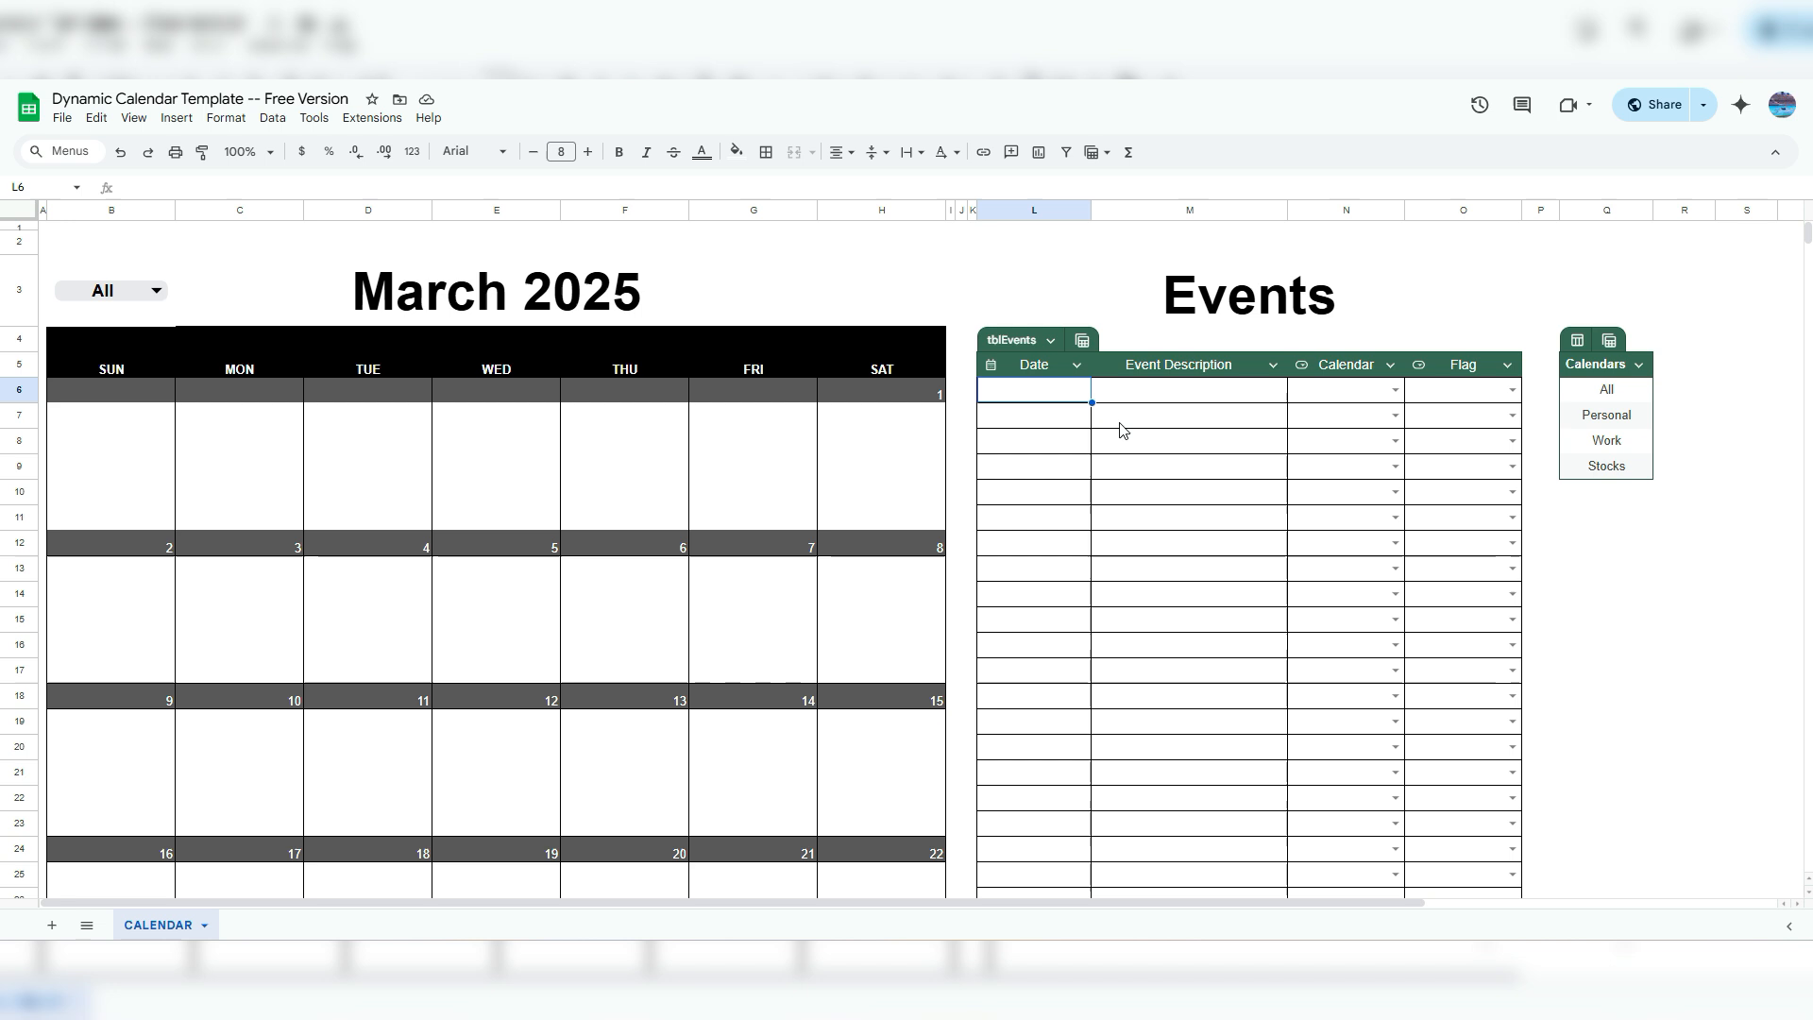
text(Mar 5, 202)
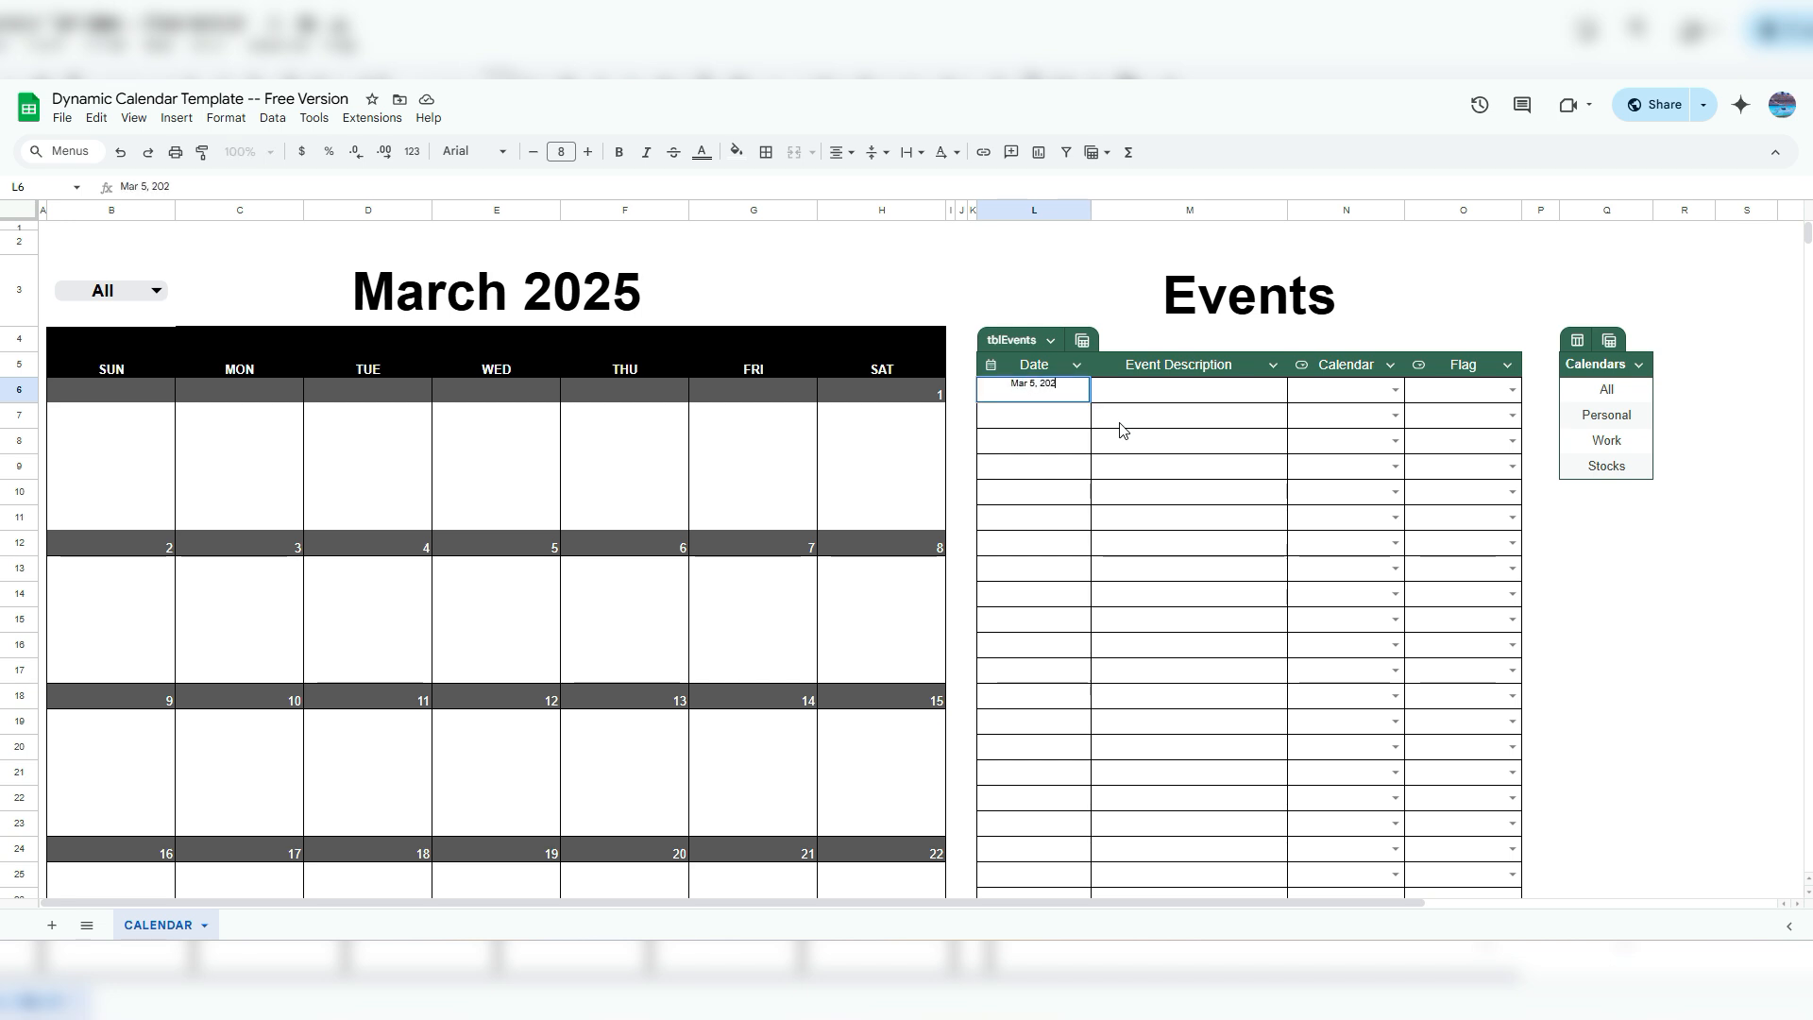
text(5)
key(Tab)
text(Mortgage Payment)
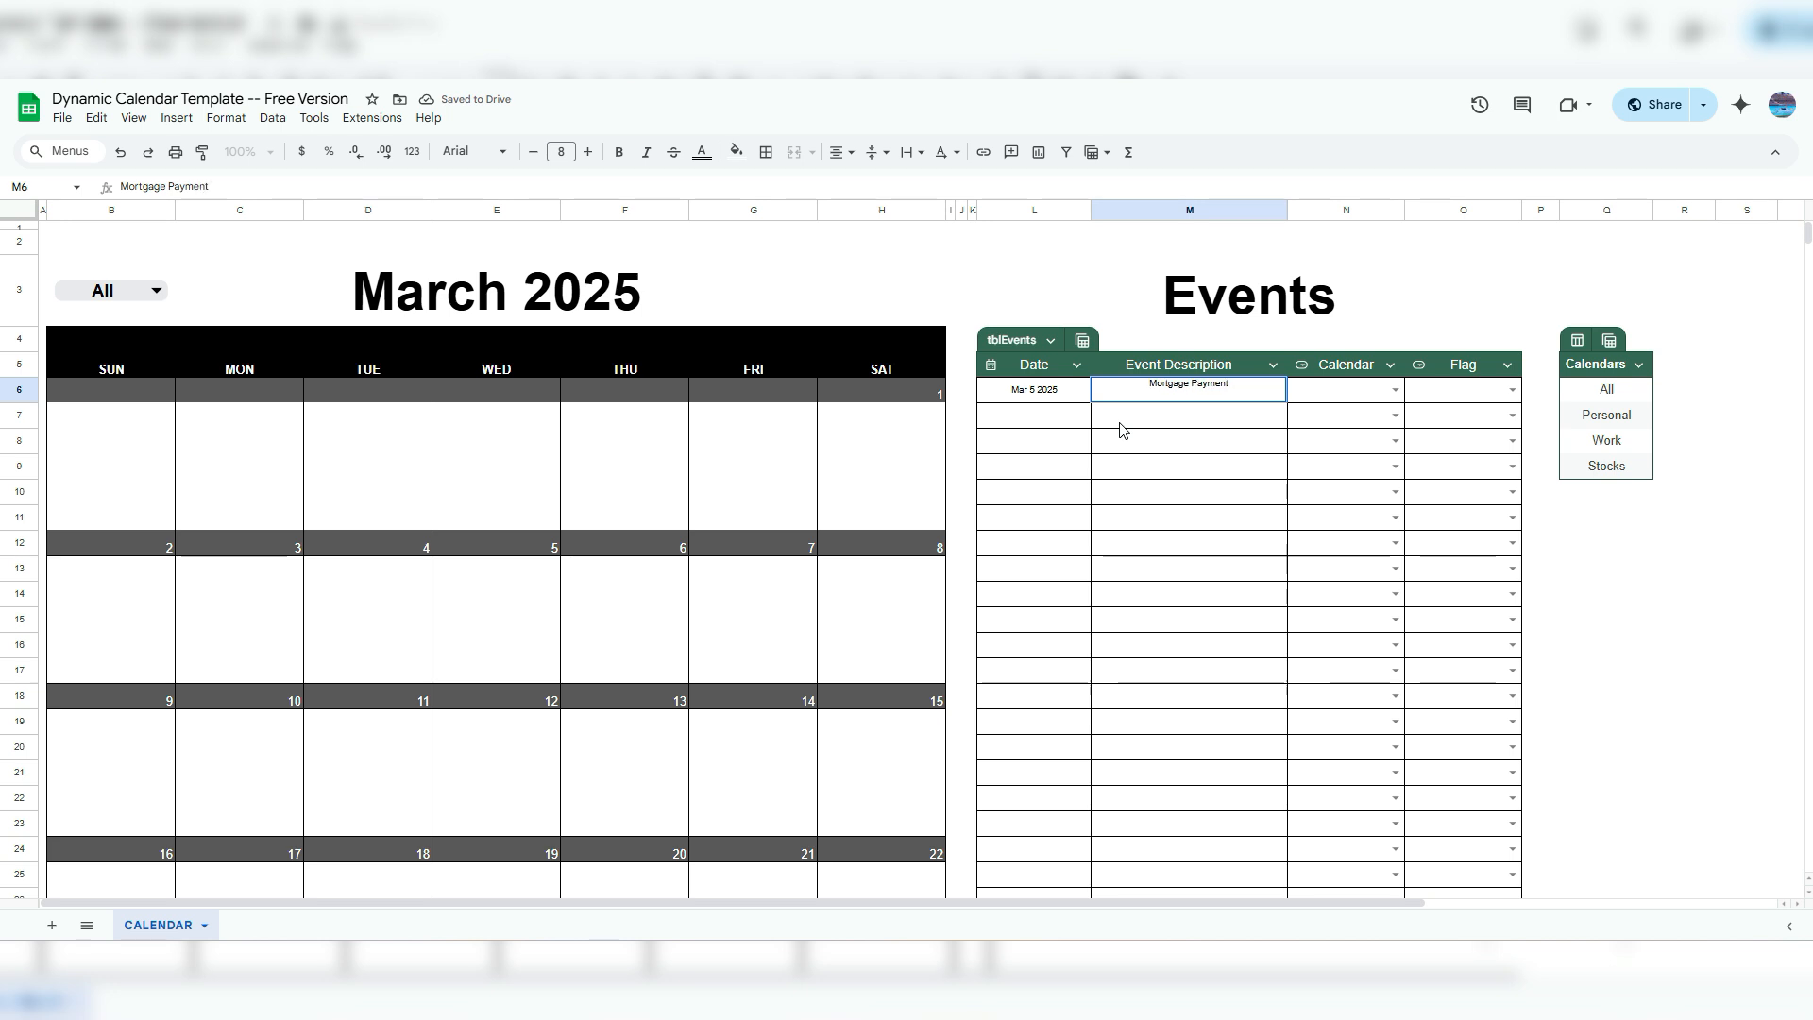
key(Tab)
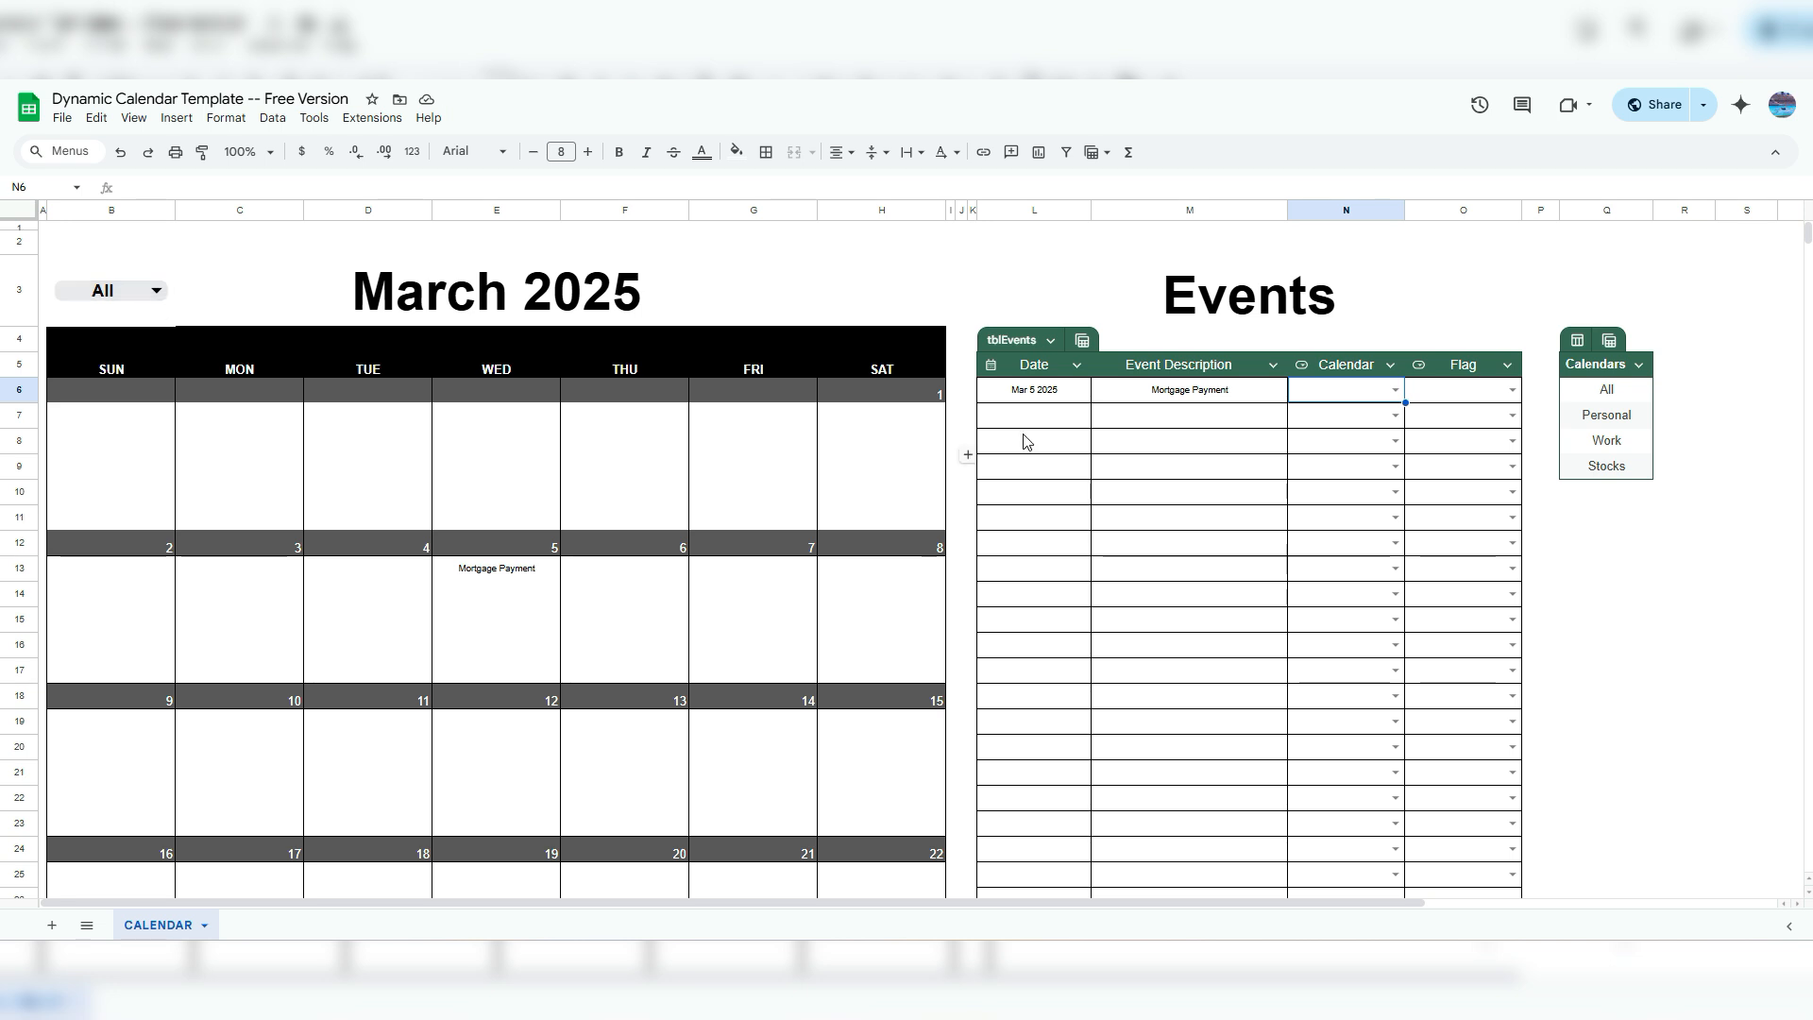
Assign the Mortgage Payment event to the Personal calendar and give it the Red flag.
click(1396, 389)
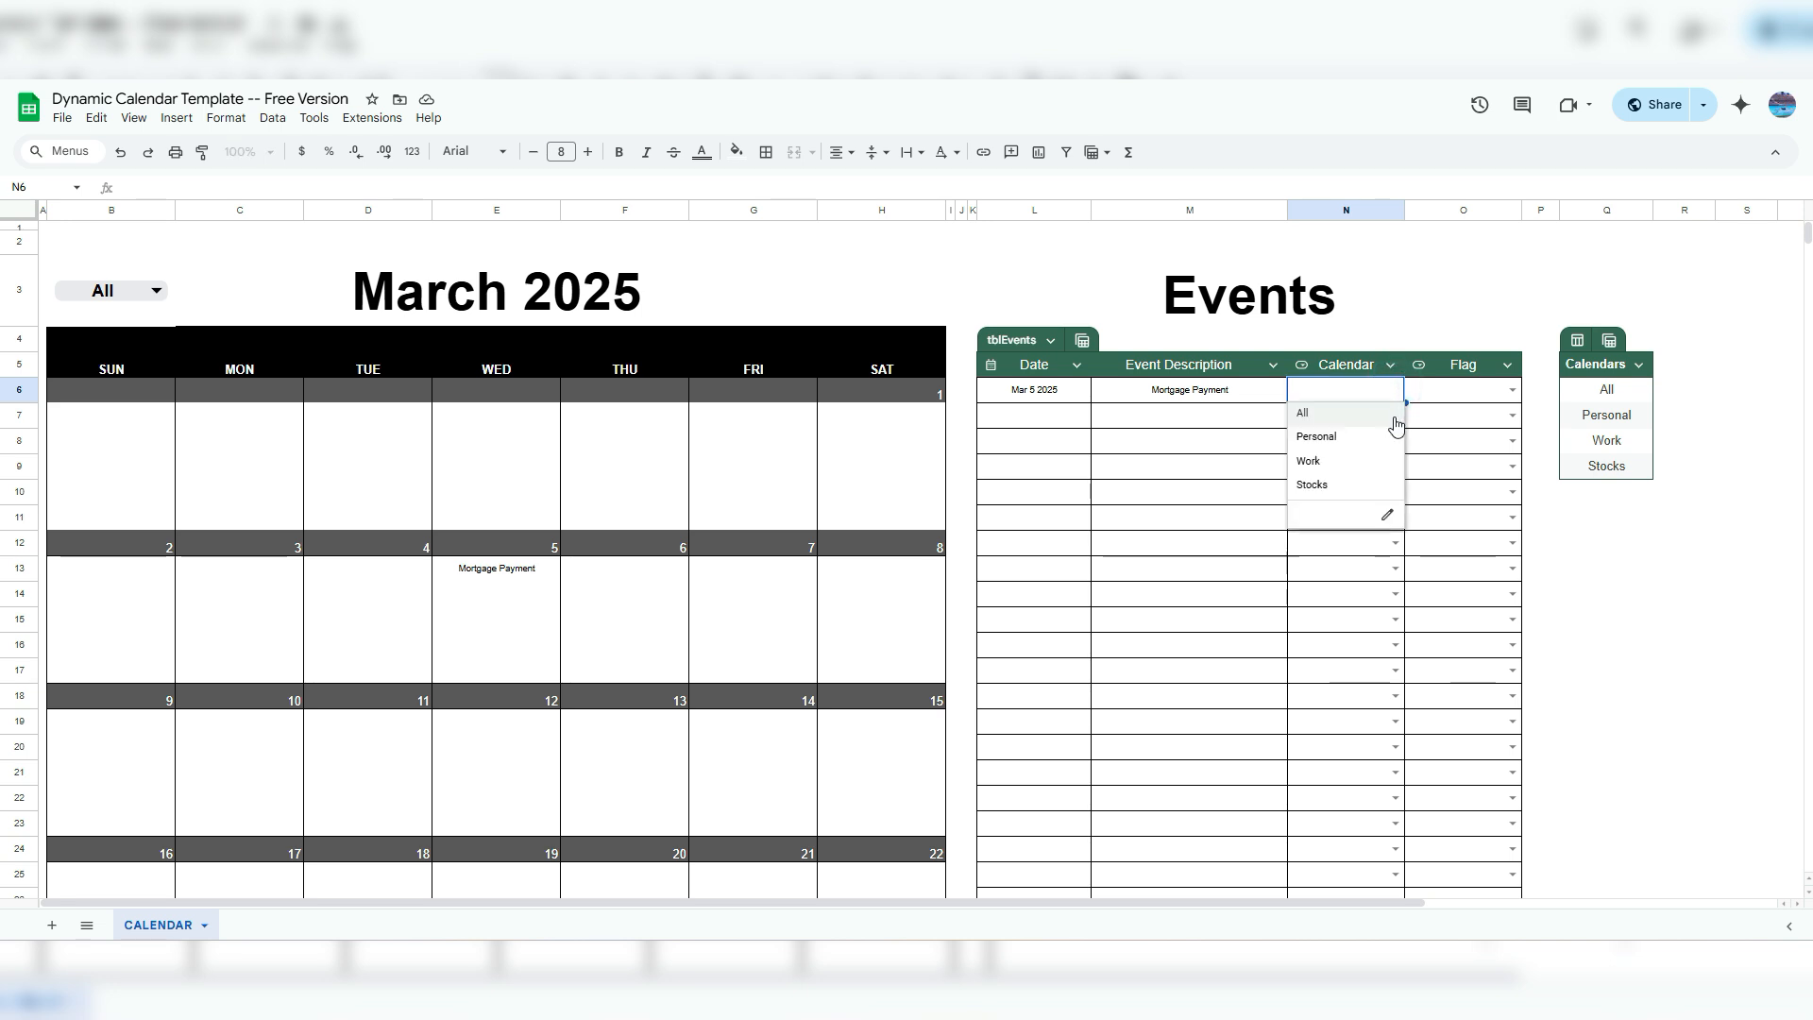
click(1367, 438)
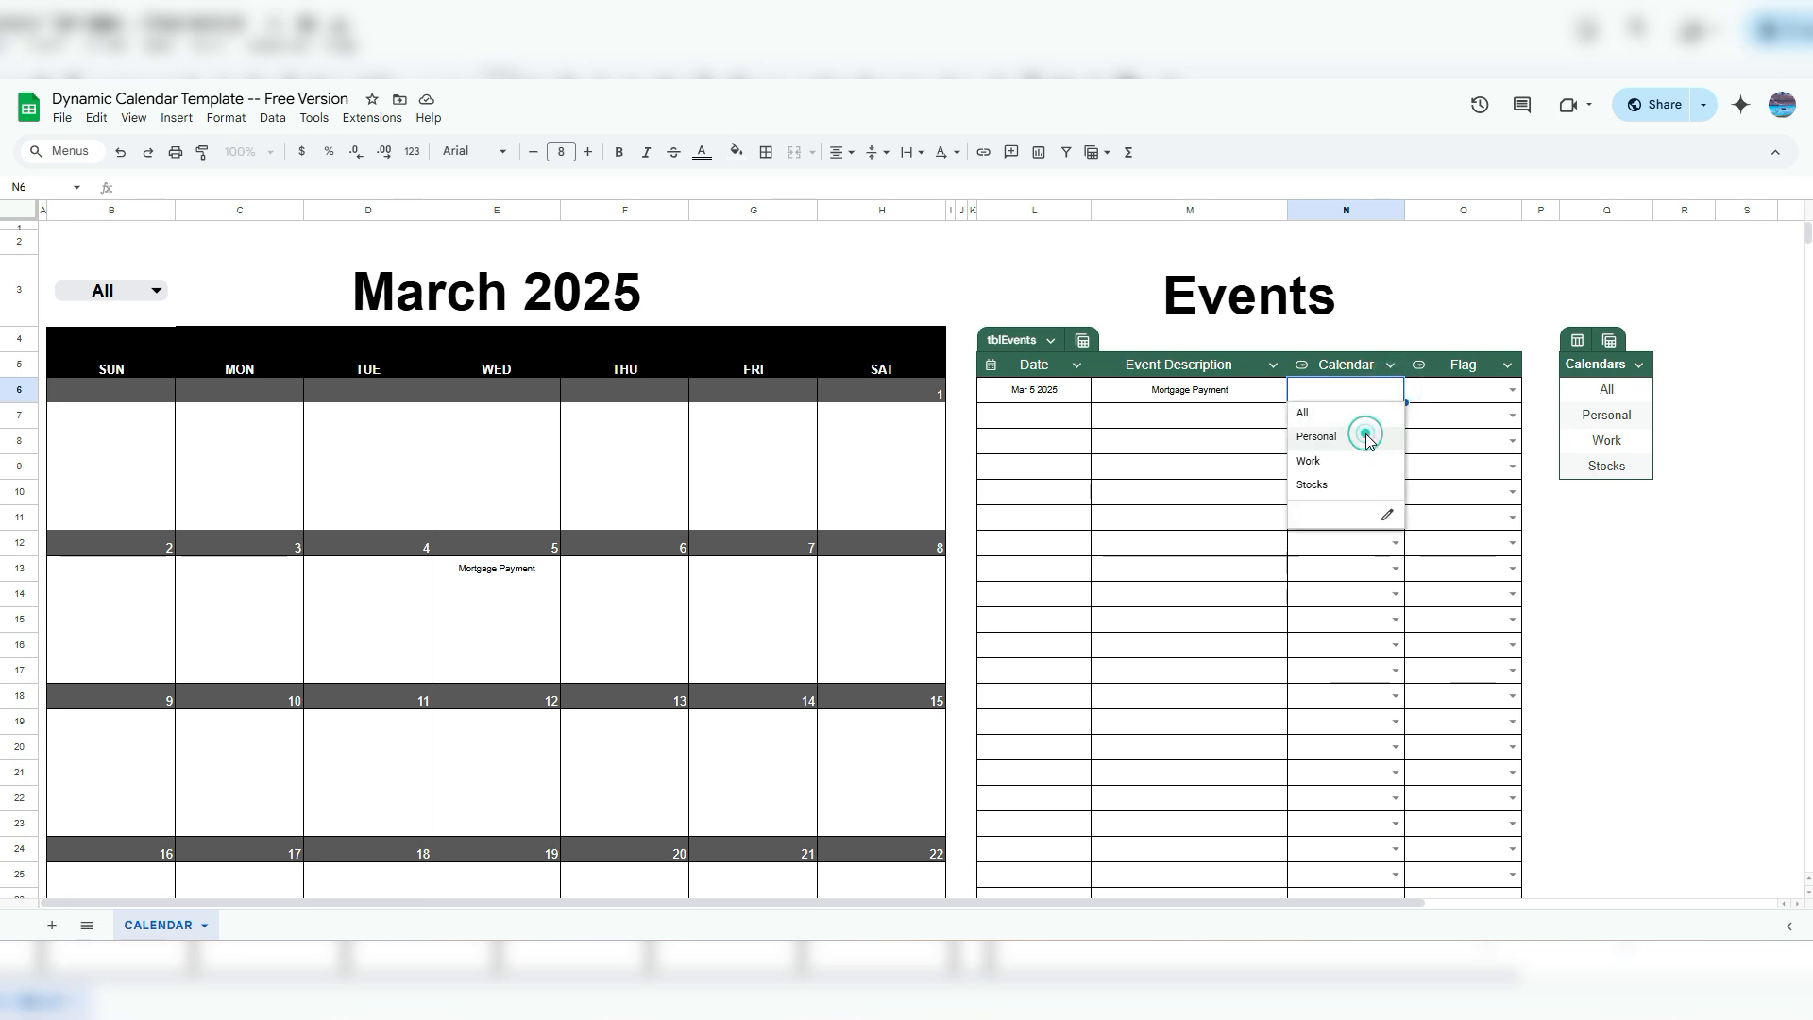
click(1512, 395)
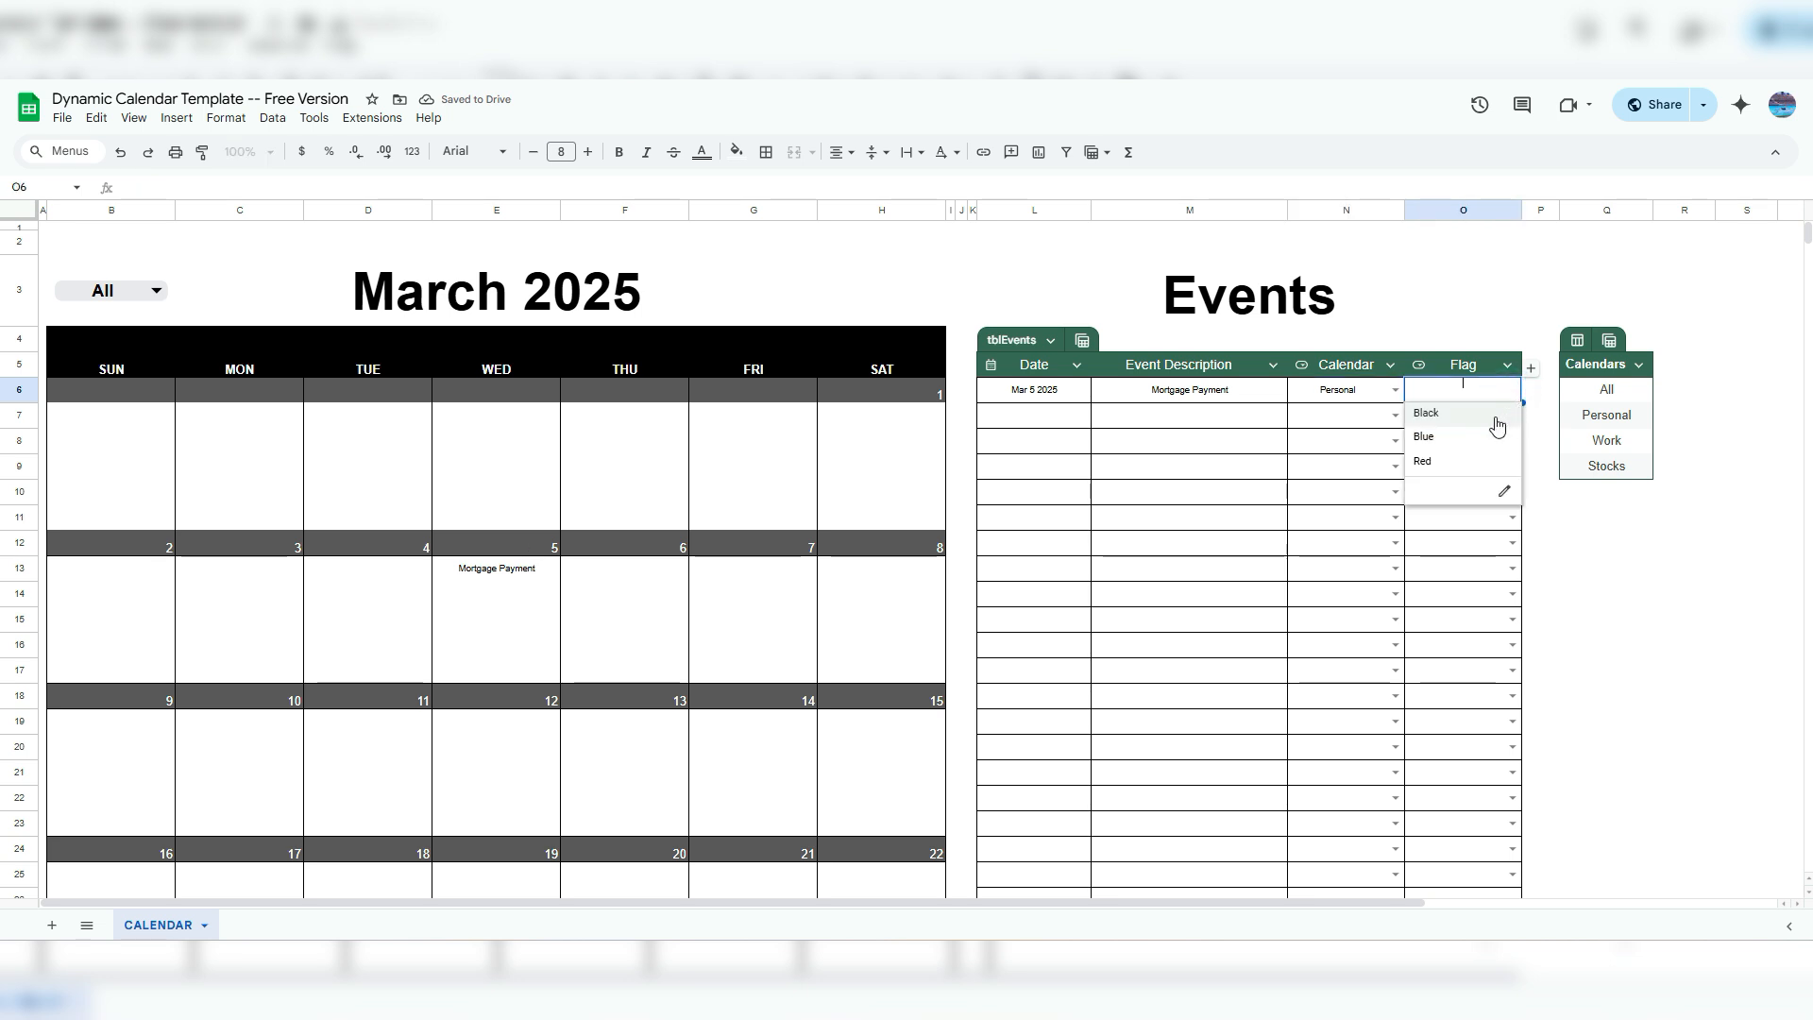
click(1445, 463)
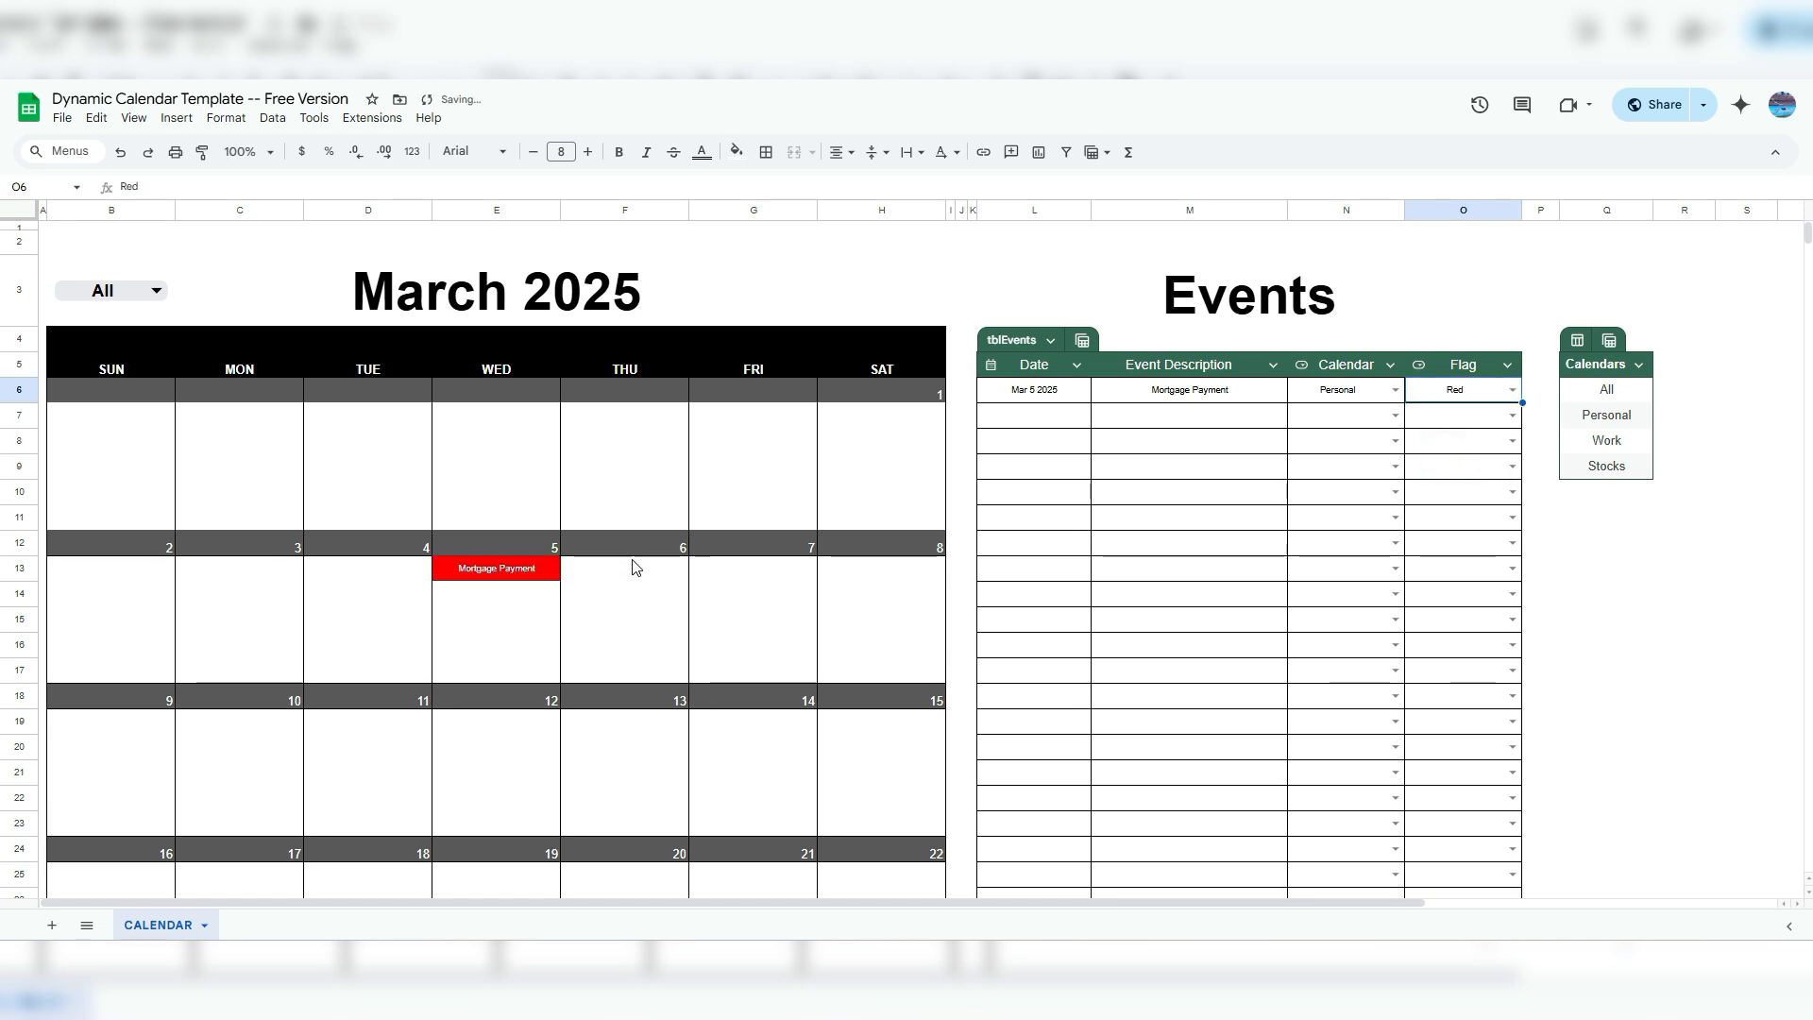
Filter the month view by the Work calendar, and switch the filter to Personal.
click(157, 294)
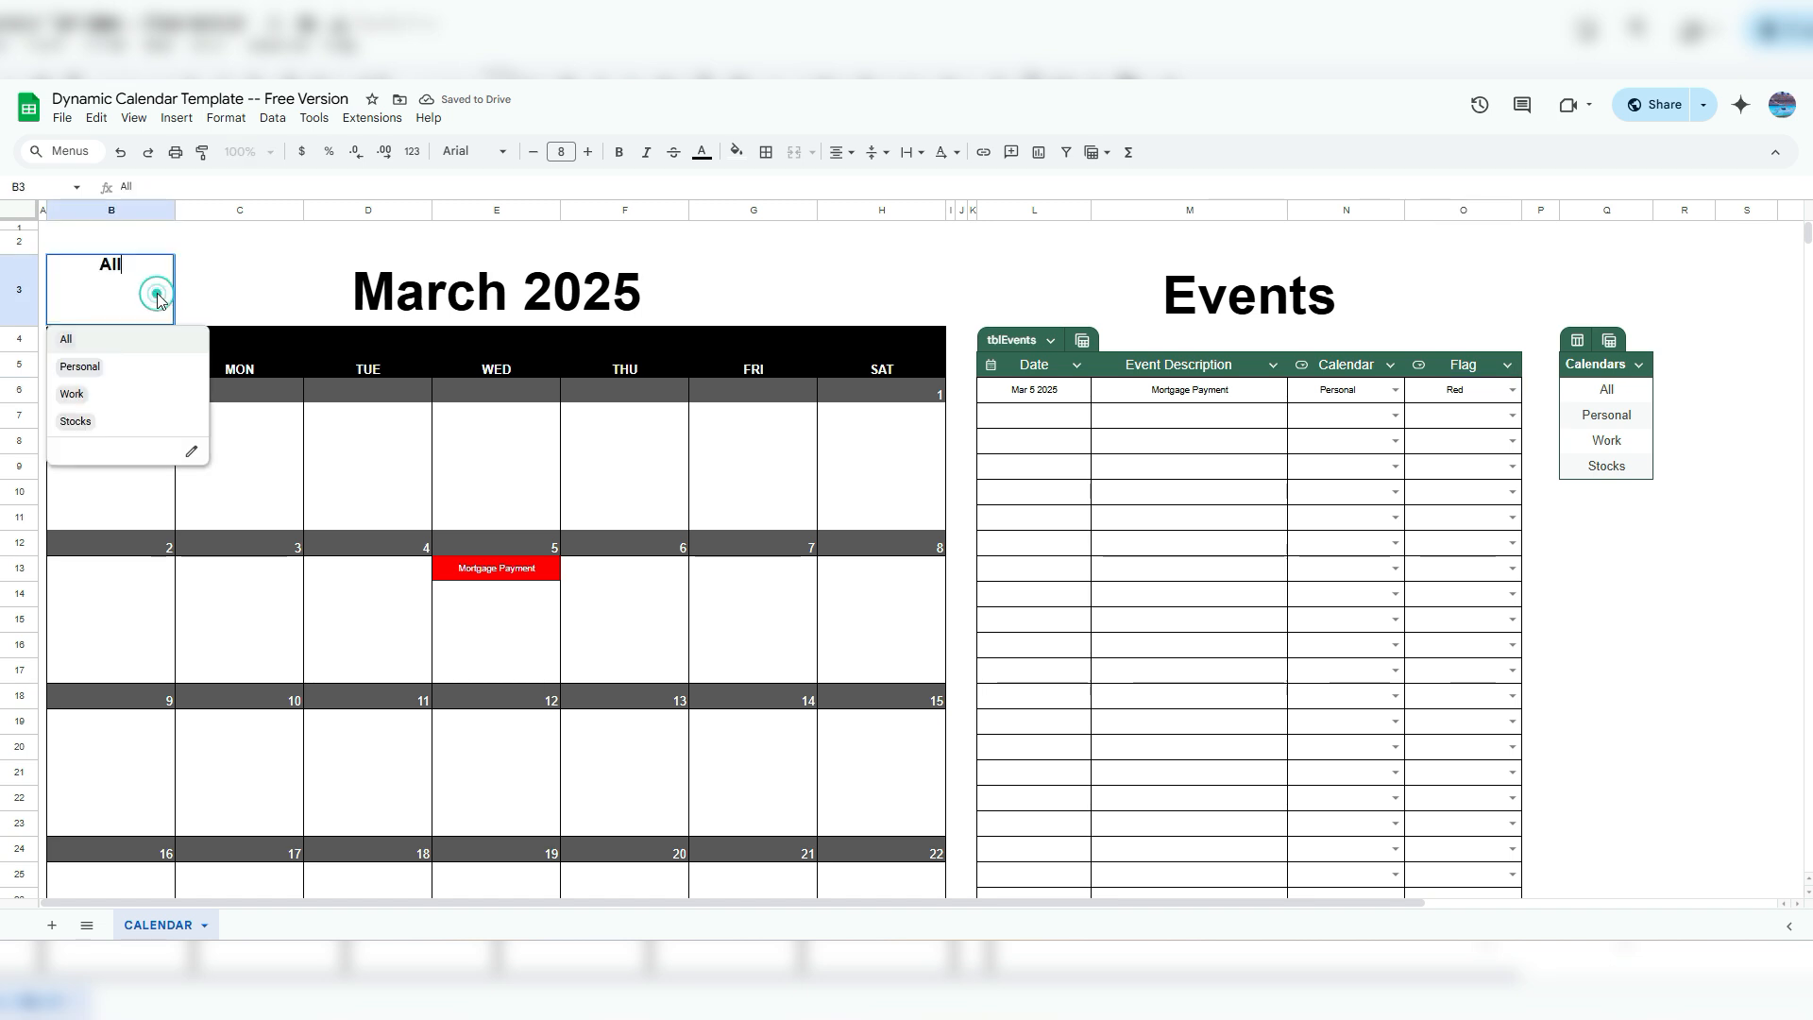
click(96, 397)
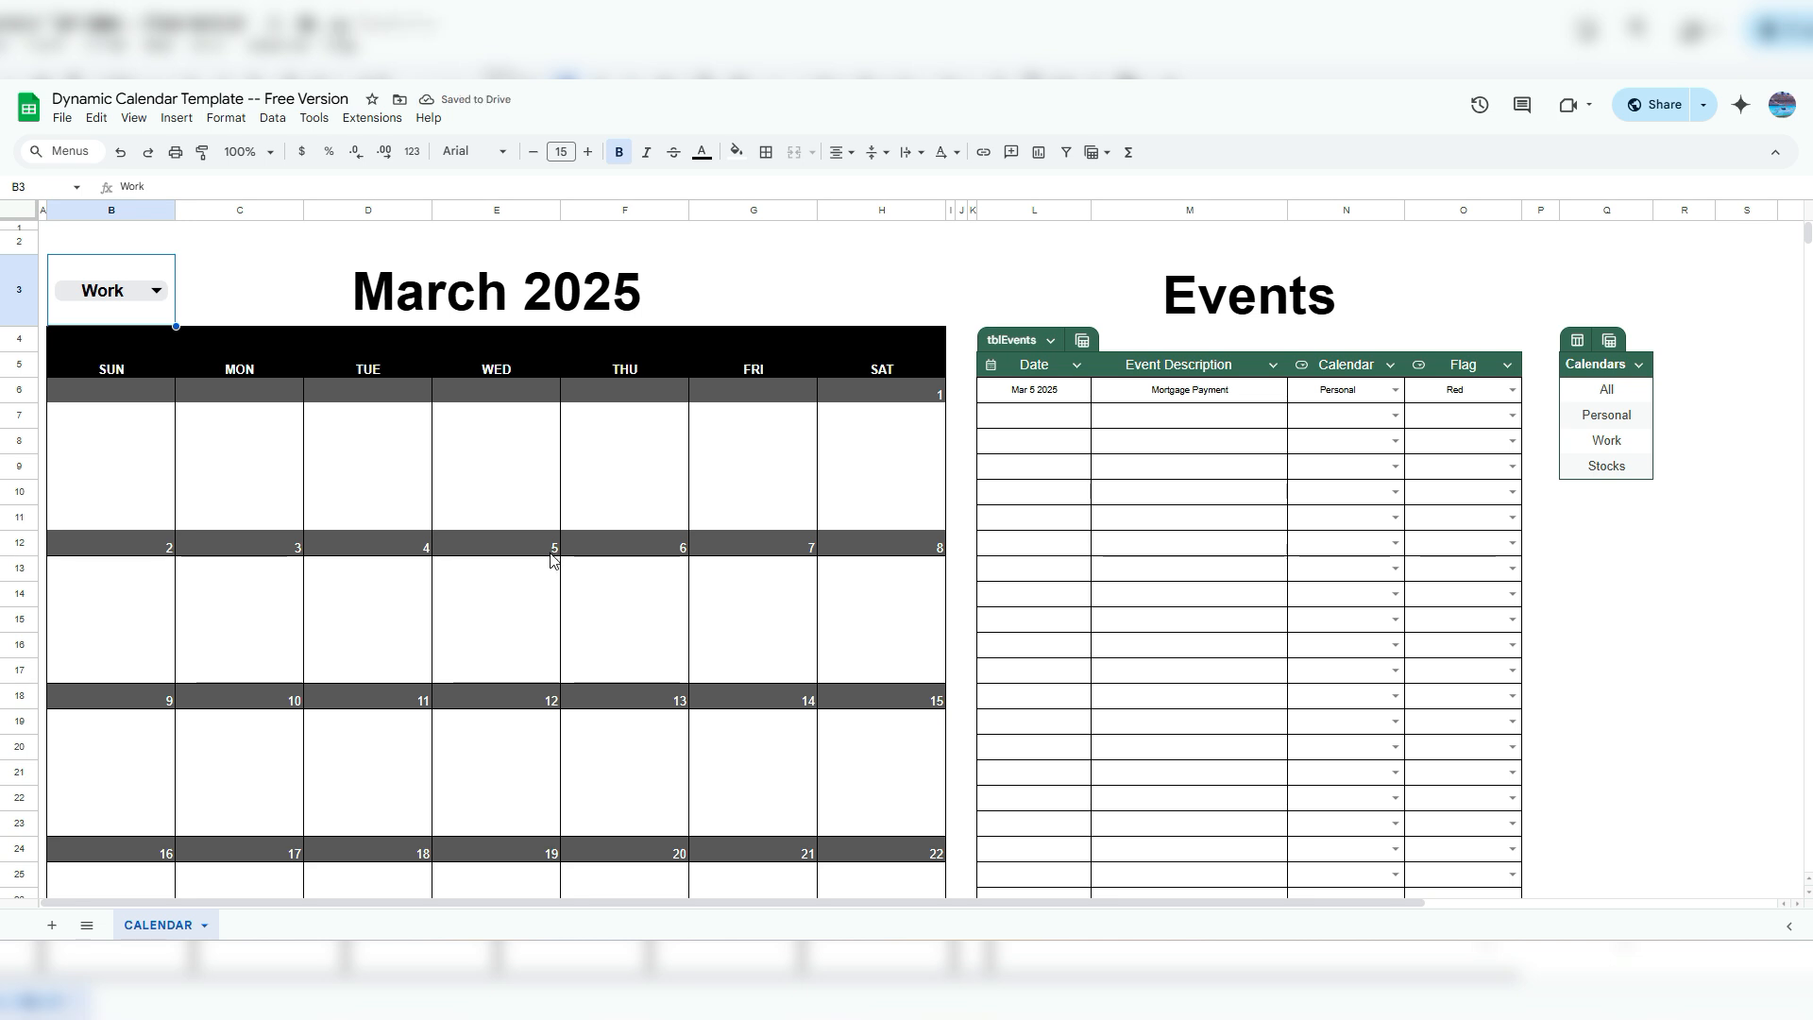
click(158, 293)
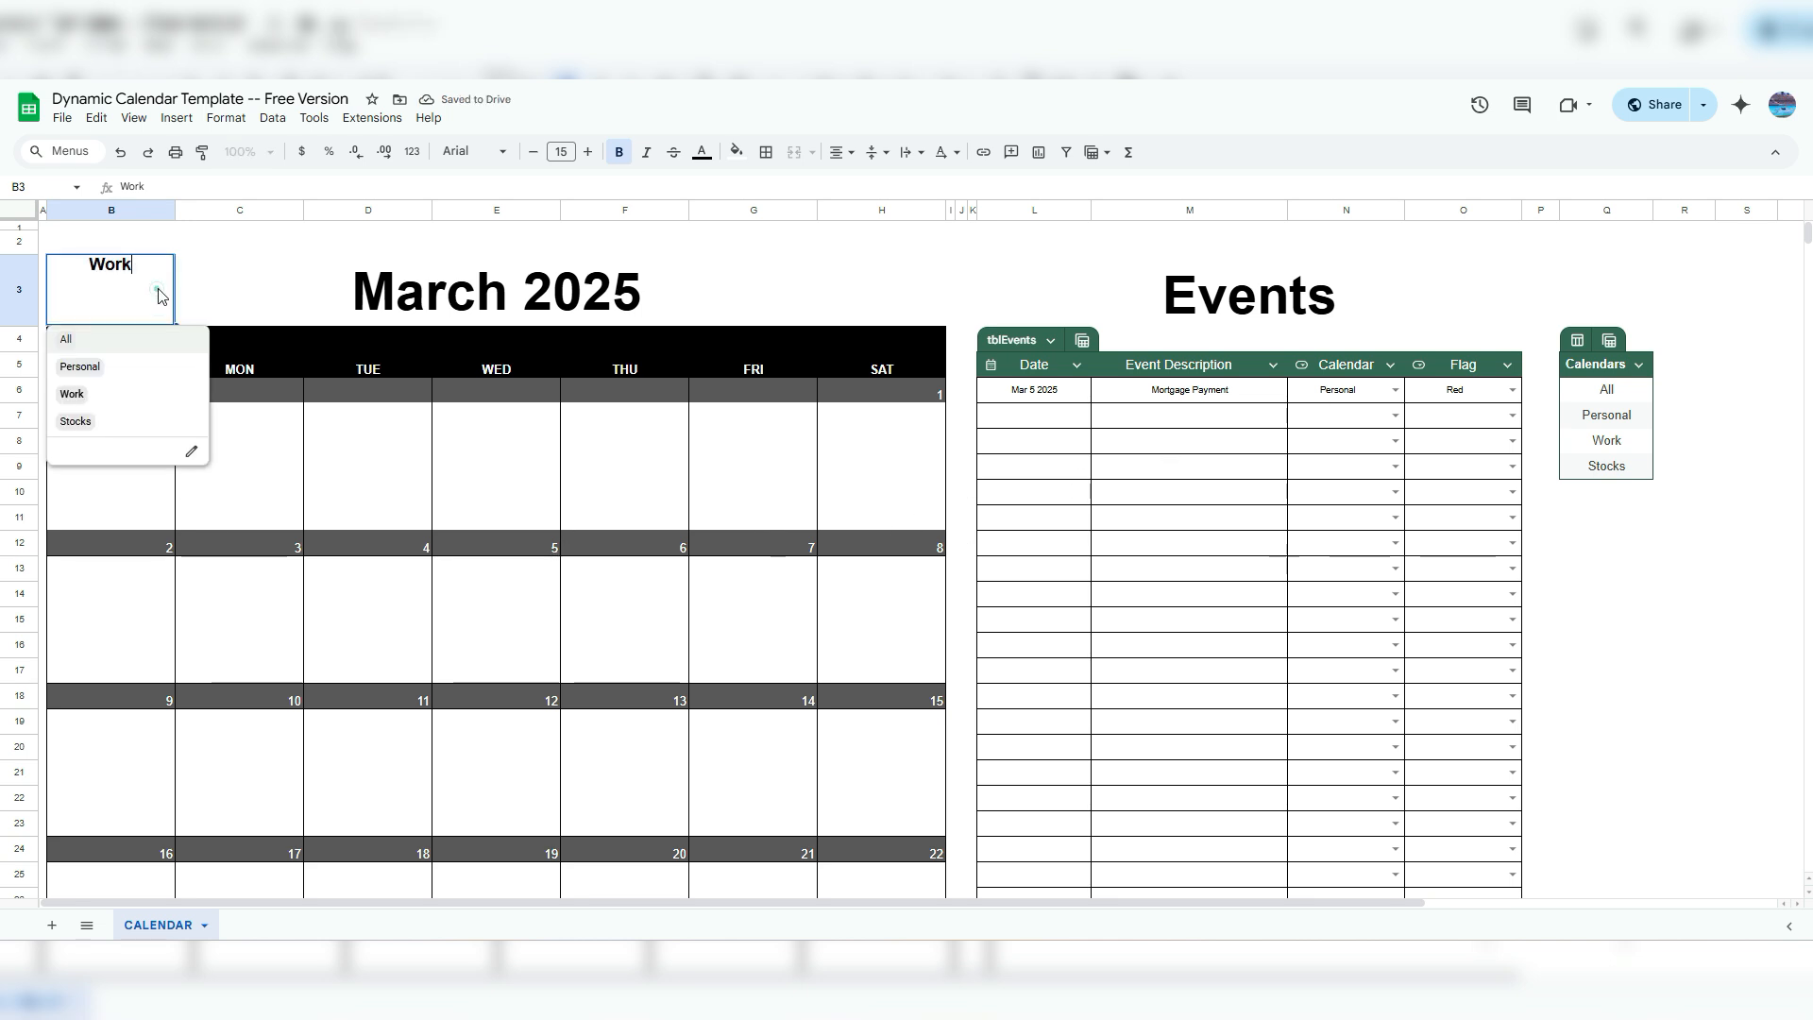
click(102, 369)
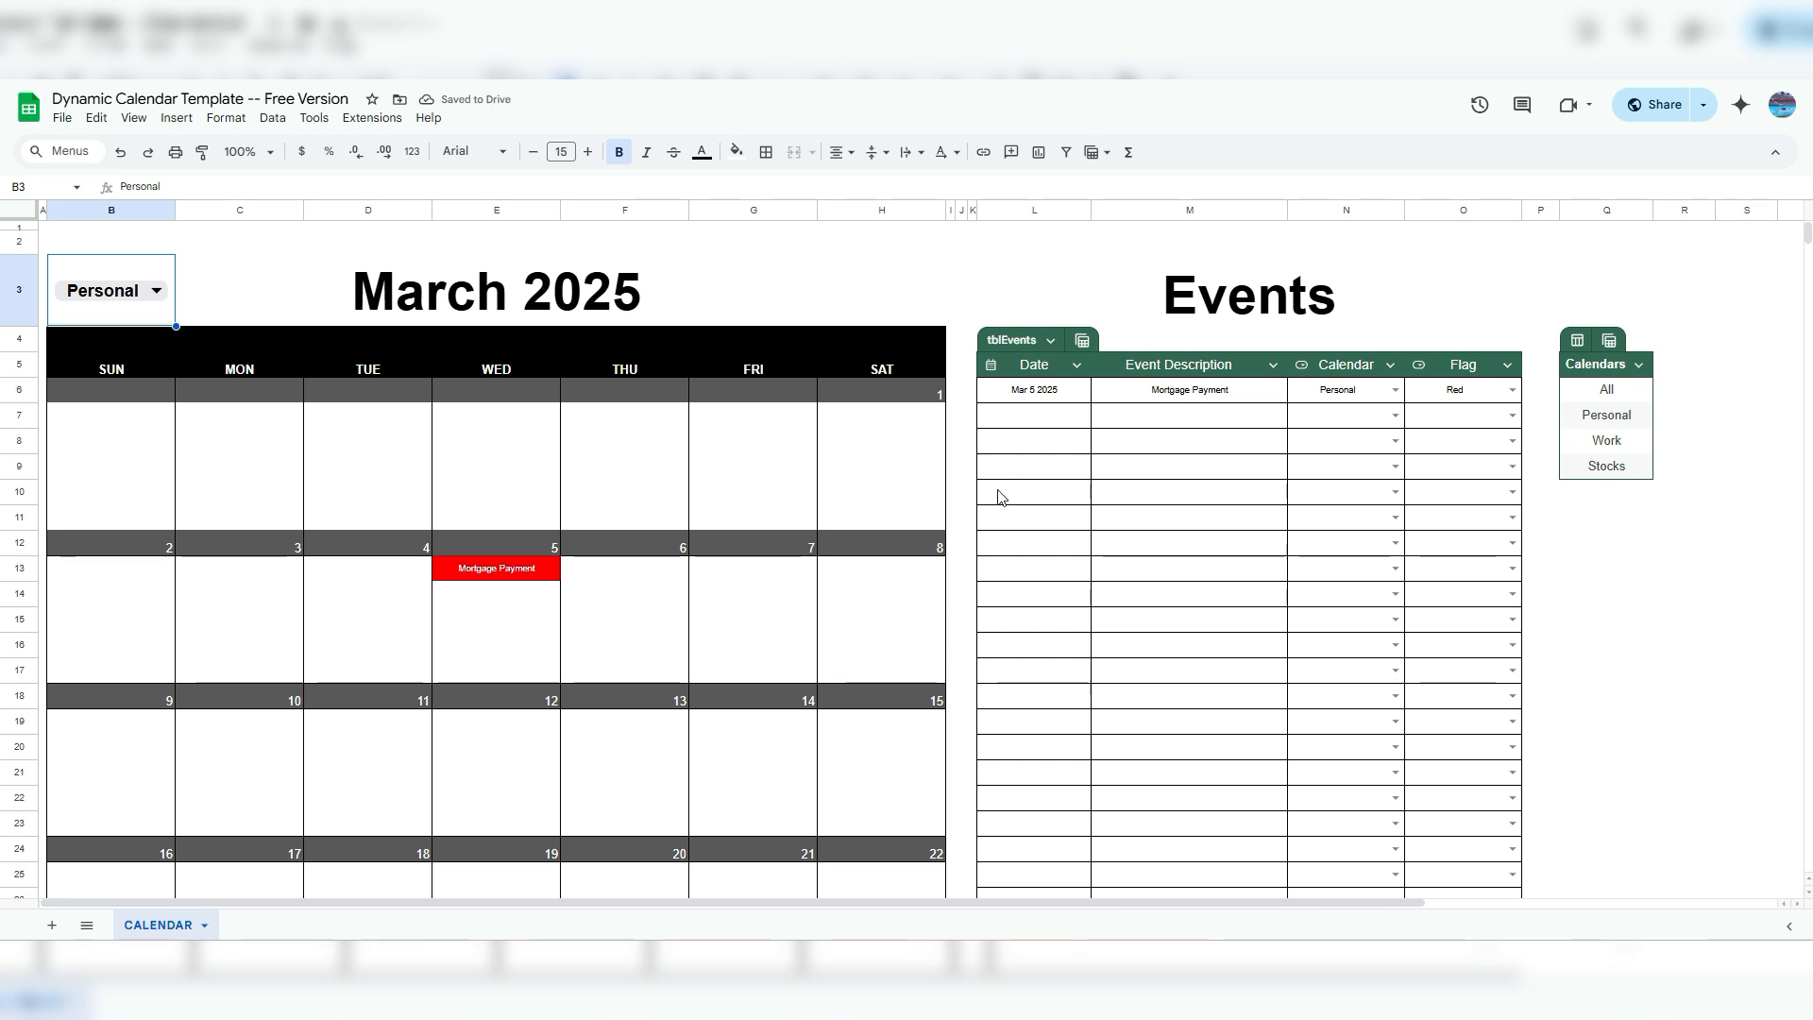
Enter a second event in the Events table dated Mar 5, 2025 with the description Meeting.
click(1044, 418)
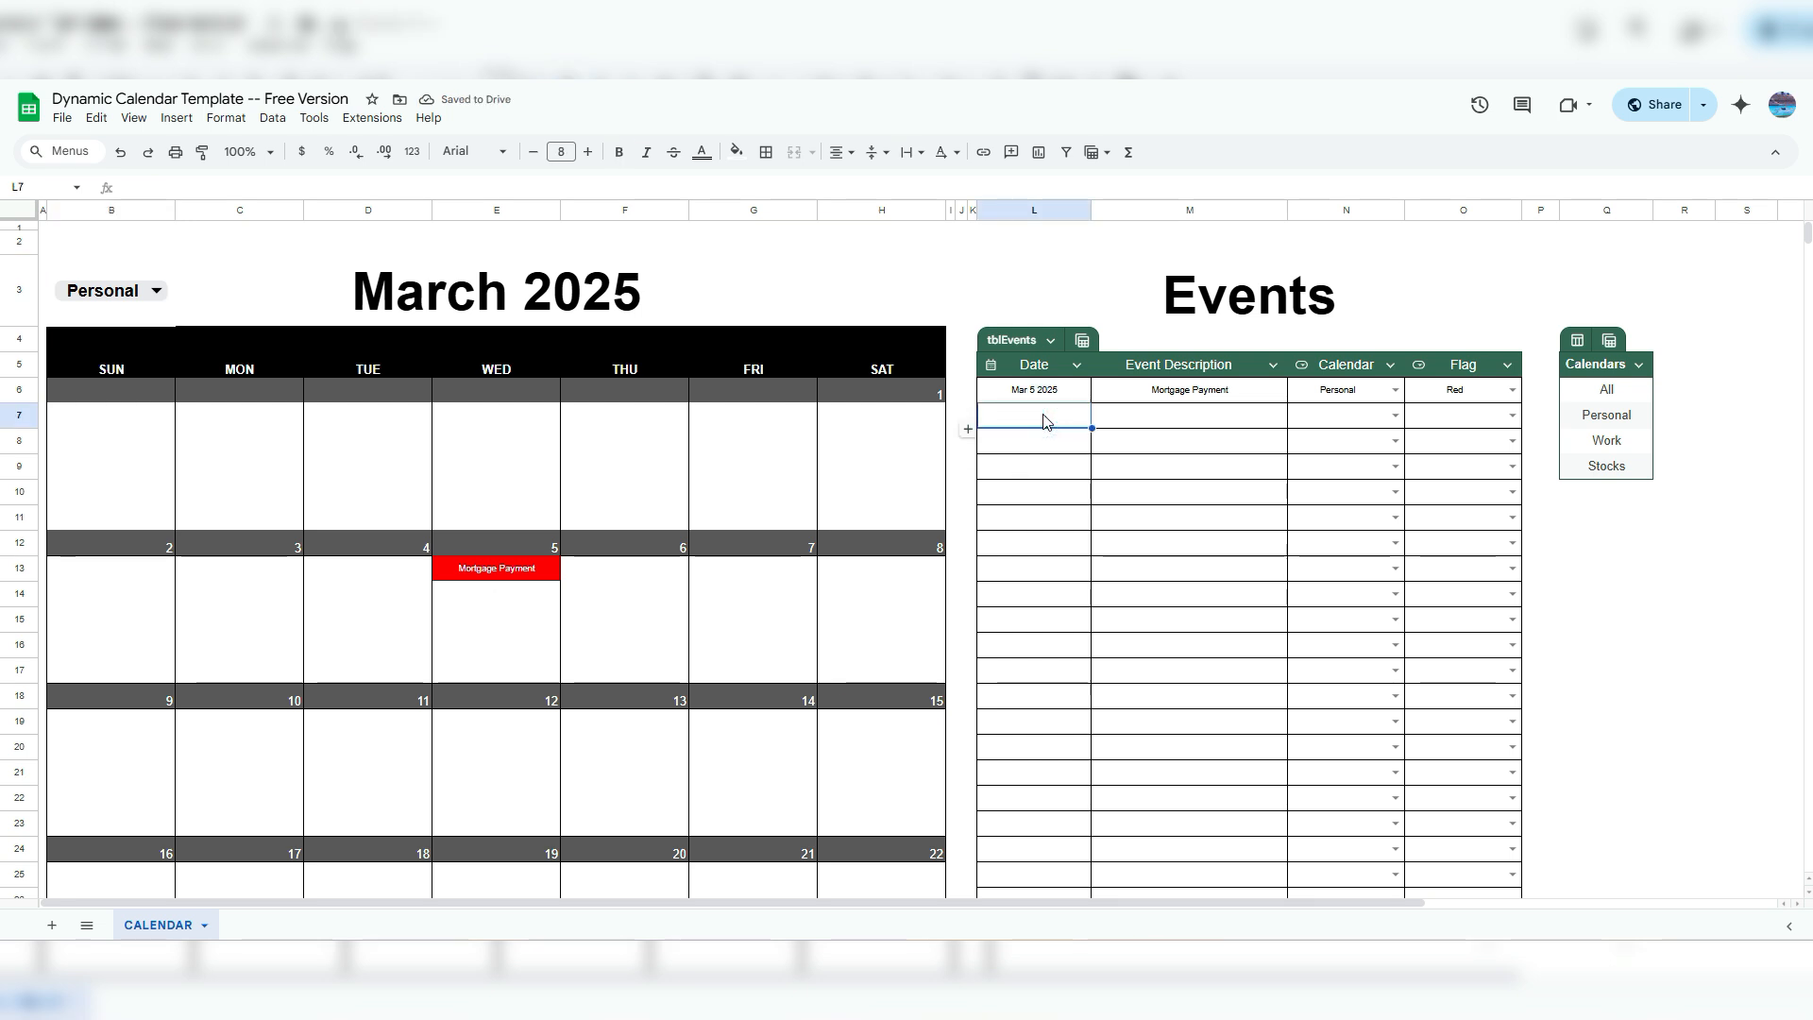
text(Mar 5, 20)
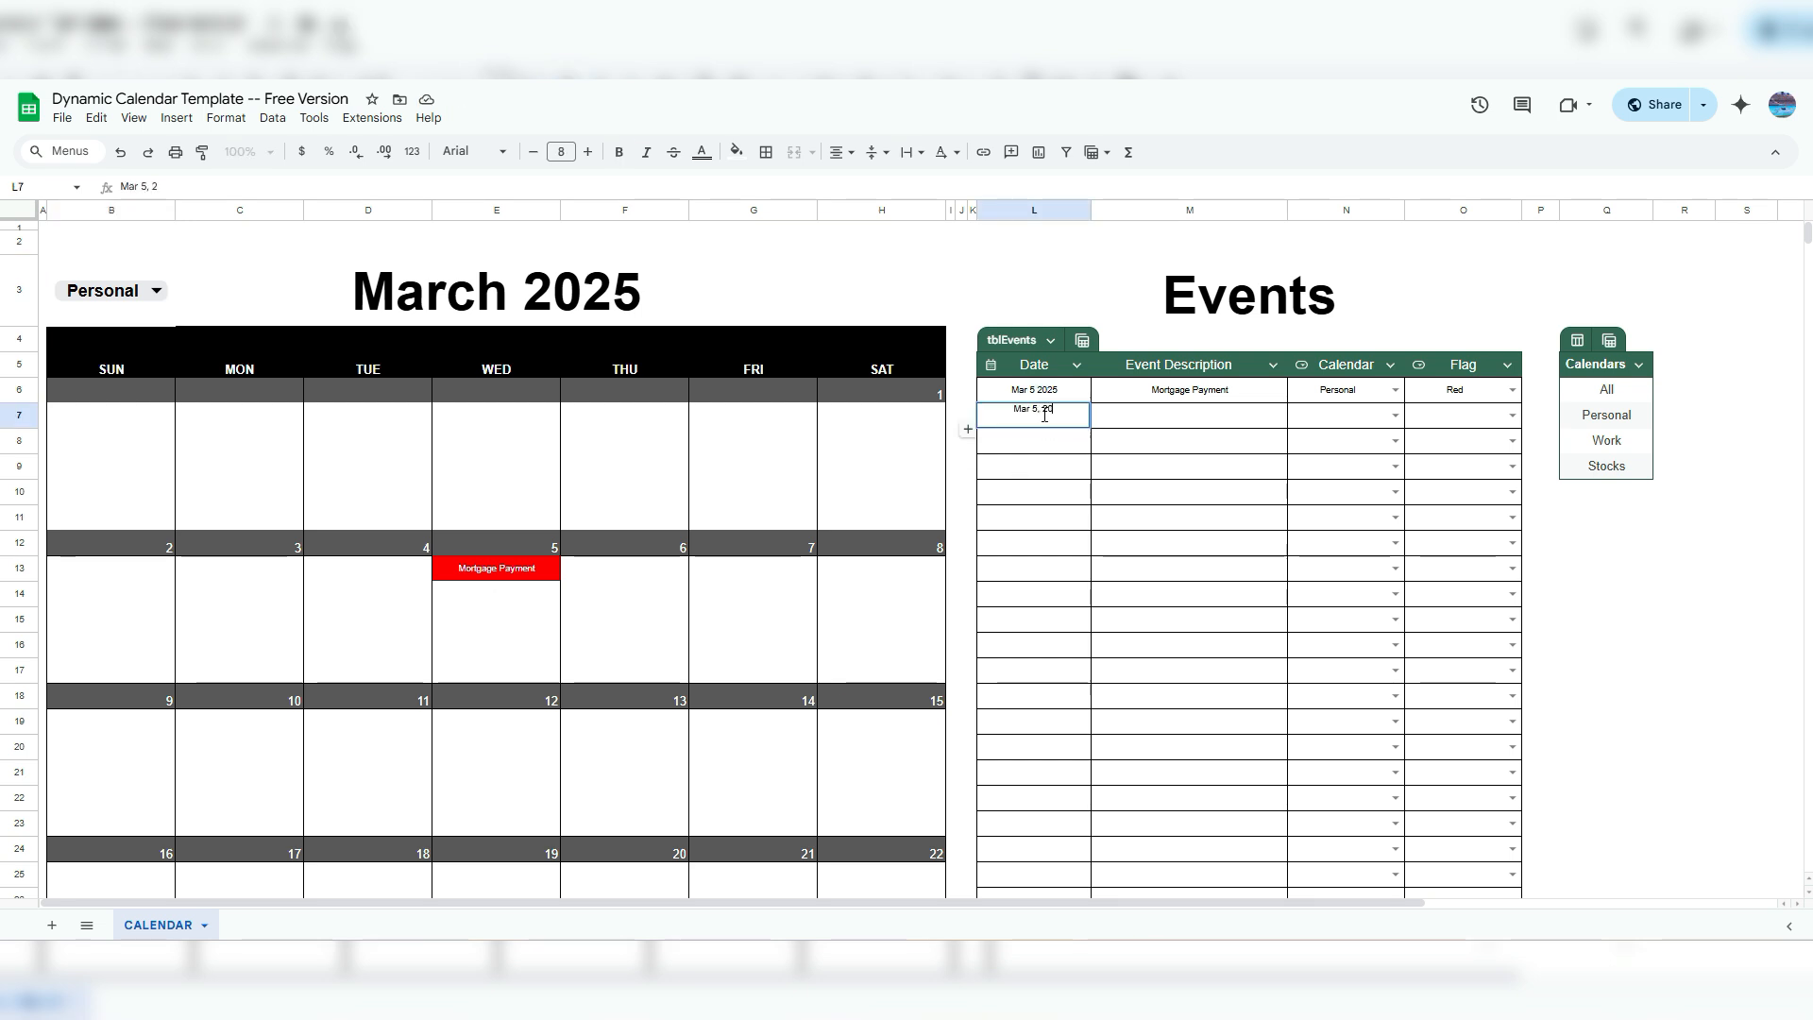
text(25)
key(Tab)
text(Meeting)
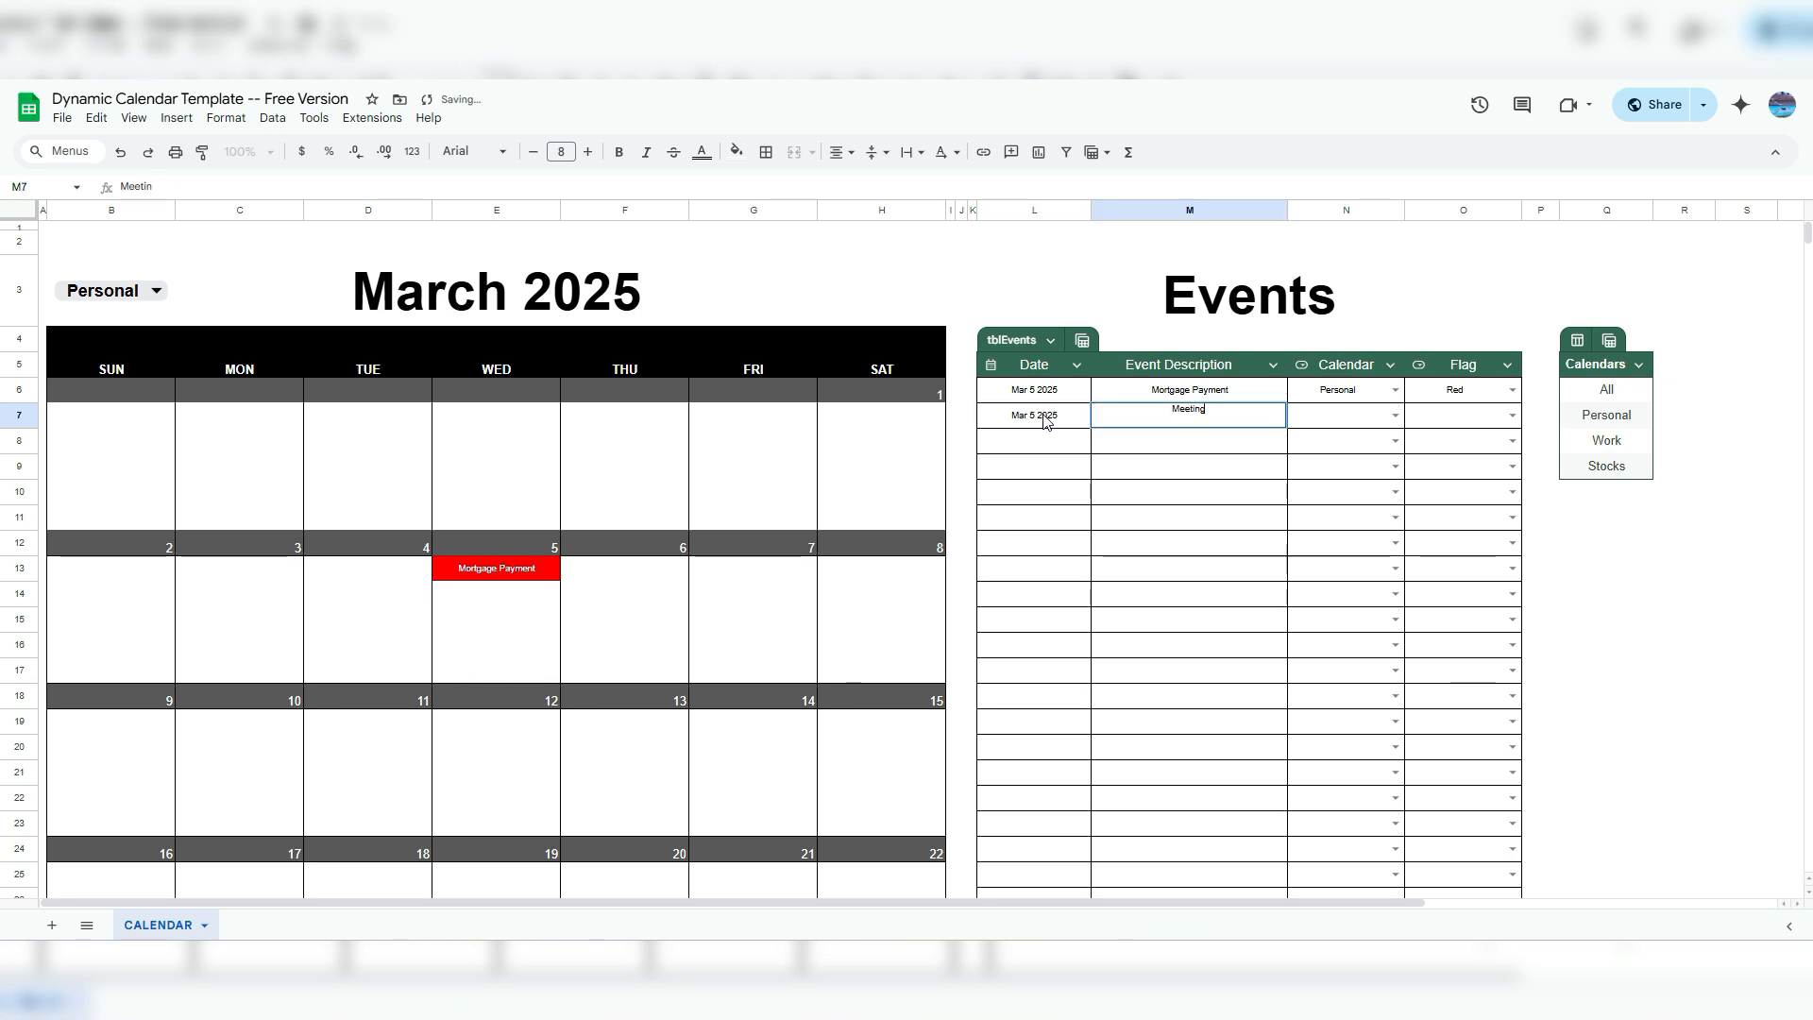
key(Tab)
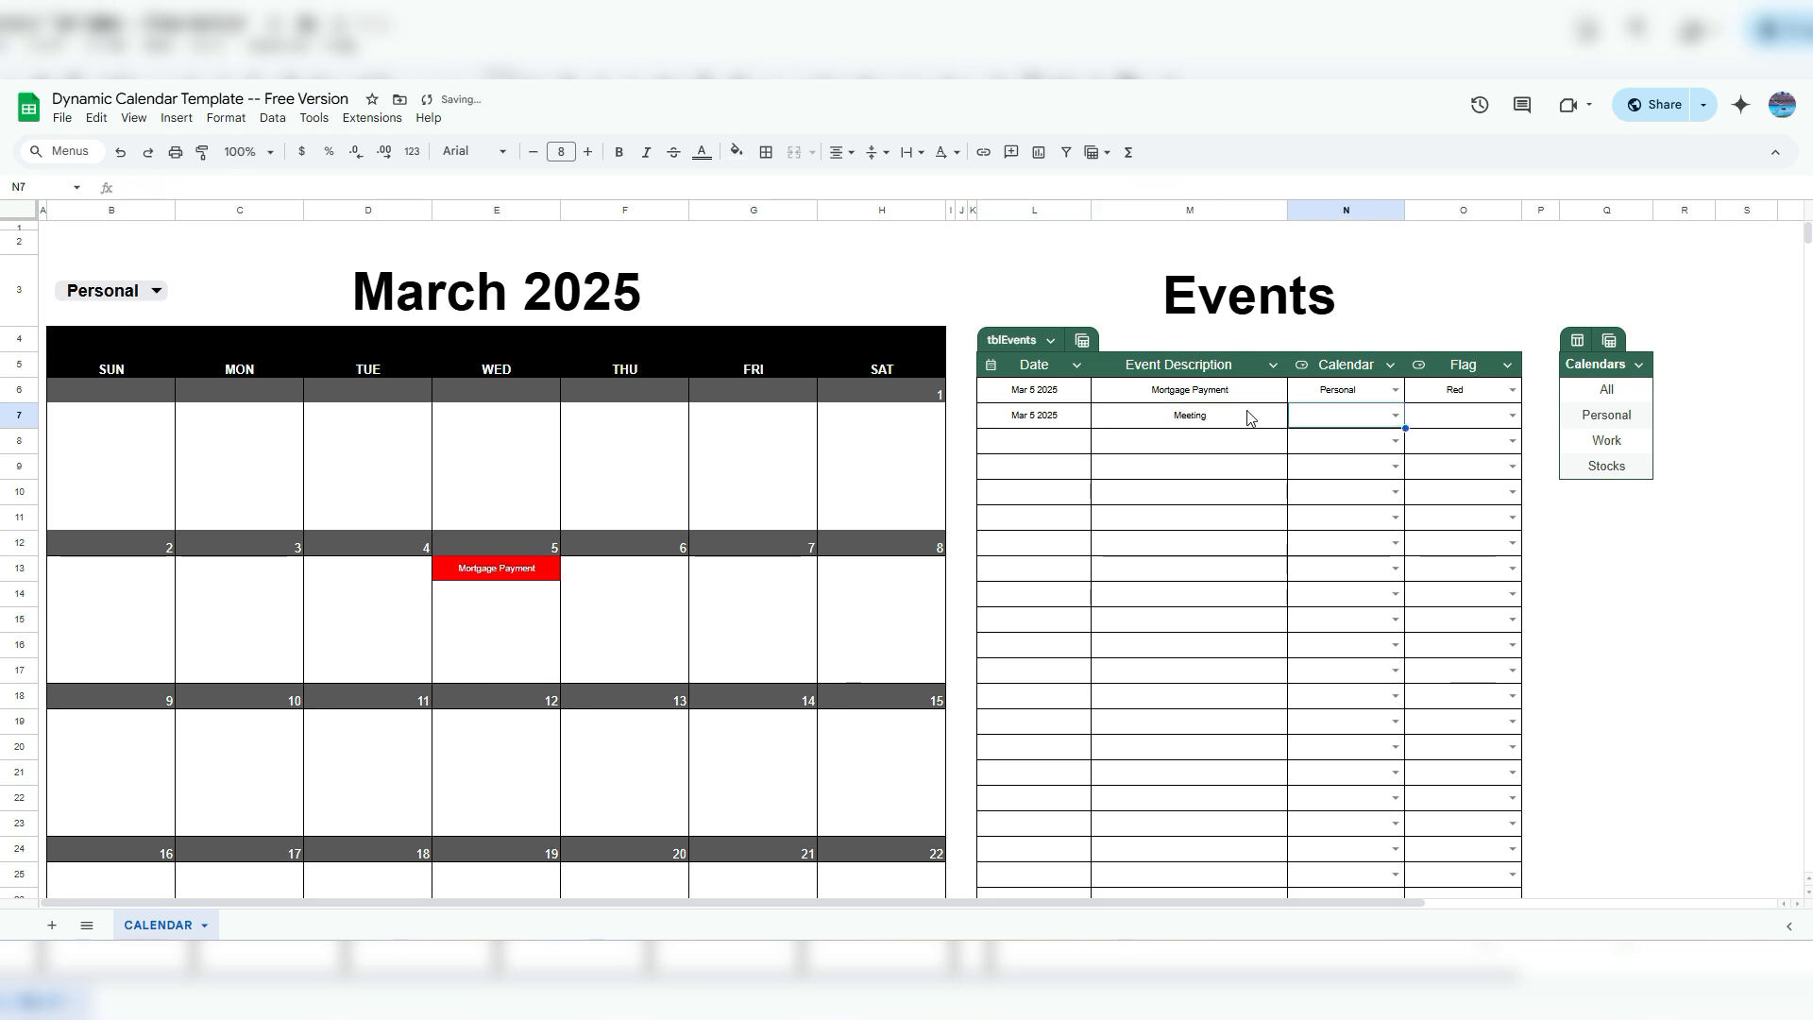
Assign the Meeting event to the Work calendar and give it the Blue flag.
click(1396, 410)
click(1322, 487)
click(1512, 415)
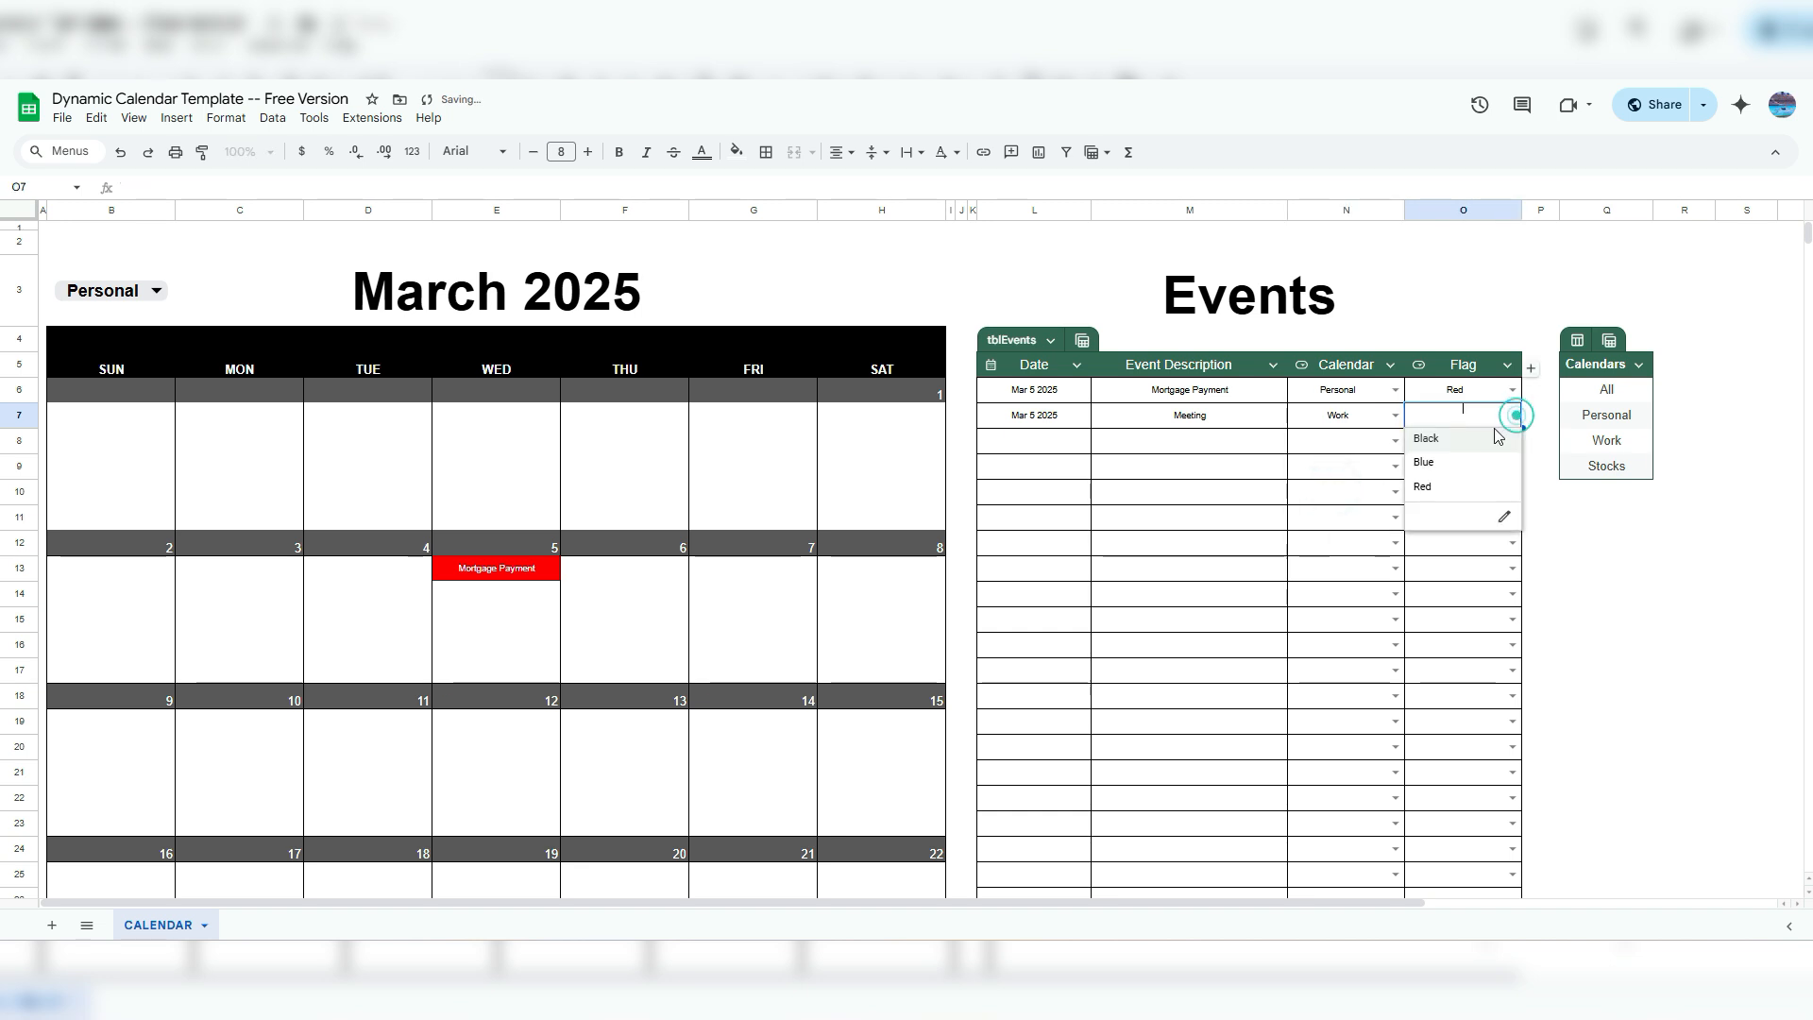
click(1439, 461)
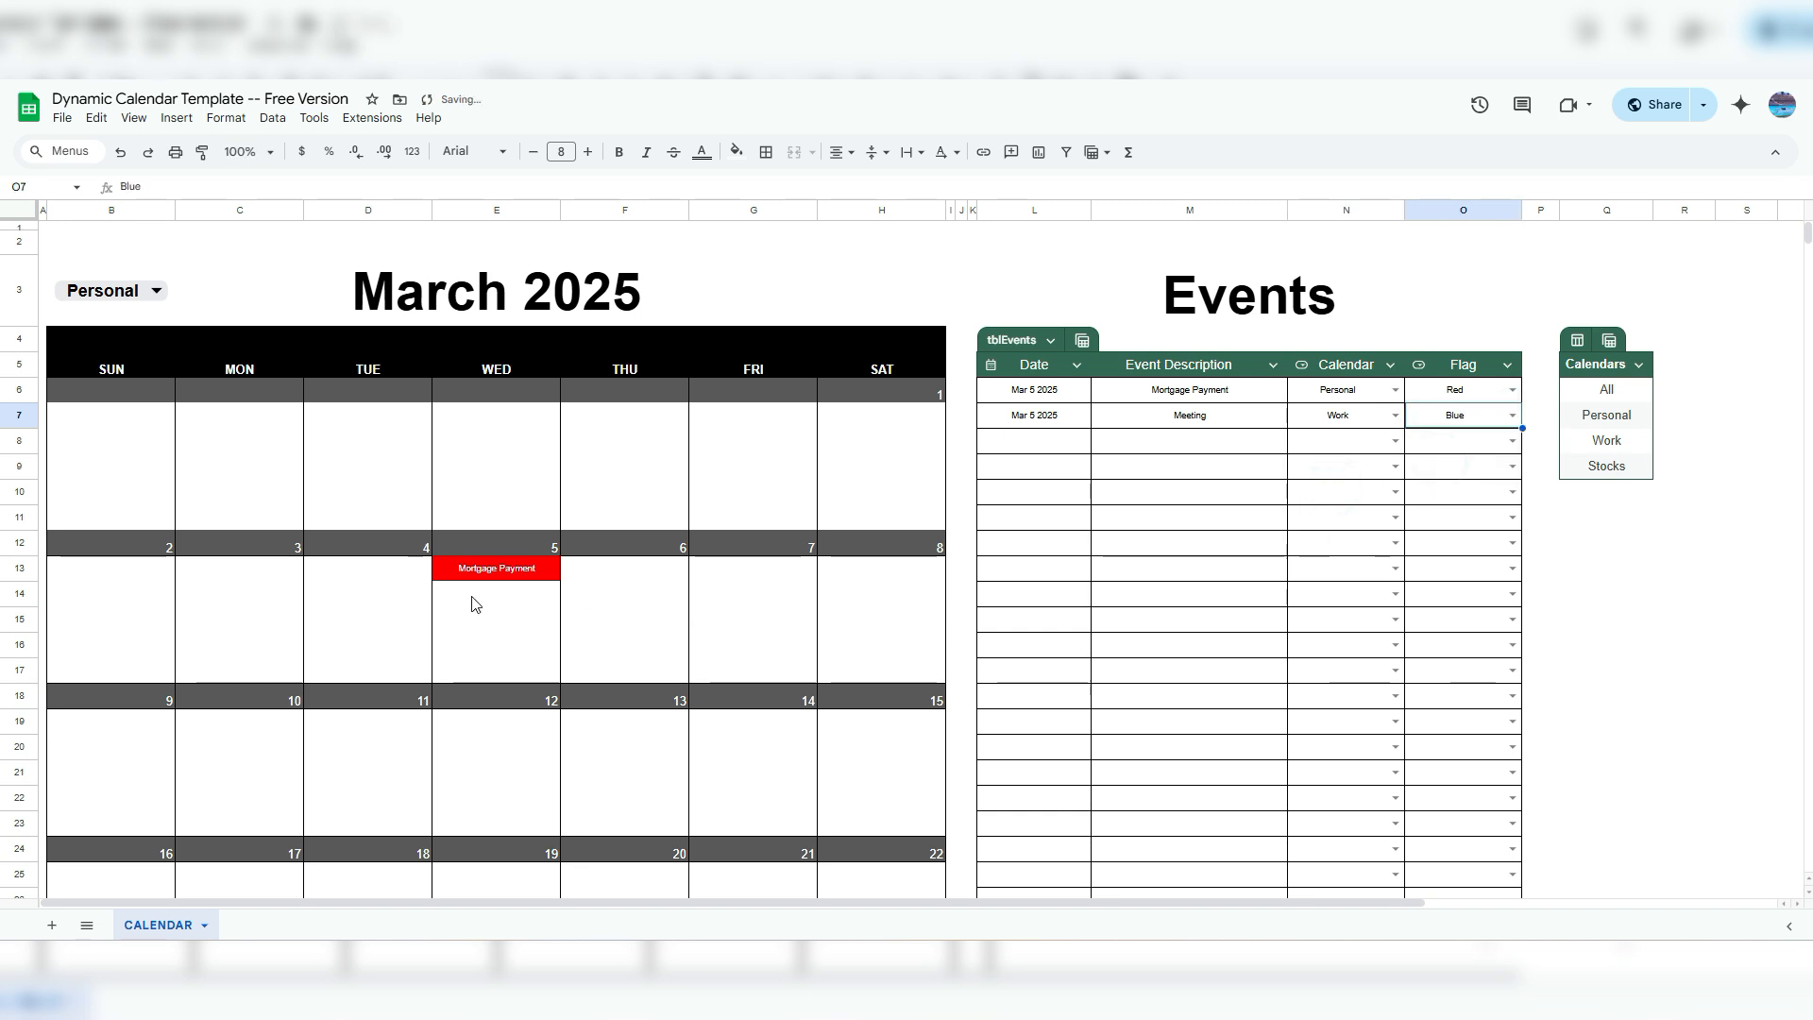
Filter the month view by the Work calendar, and switch the filter to All.
click(153, 292)
click(72, 395)
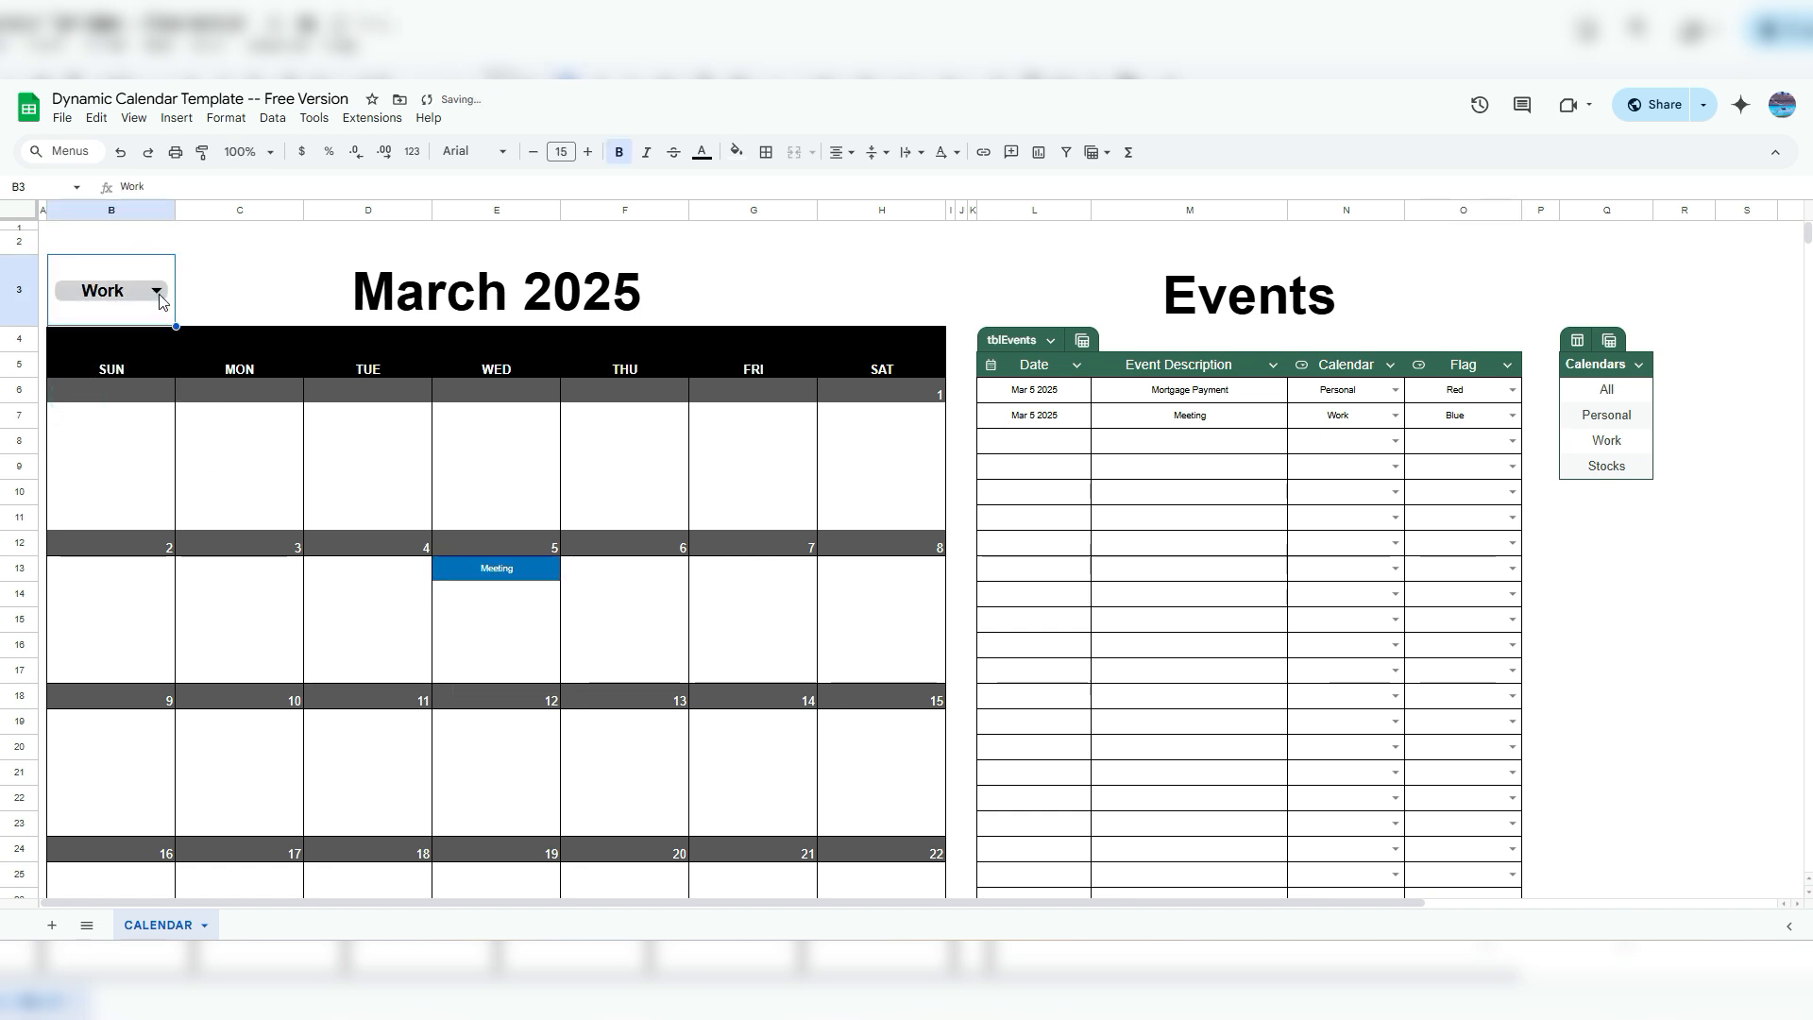
click(152, 290)
click(66, 340)
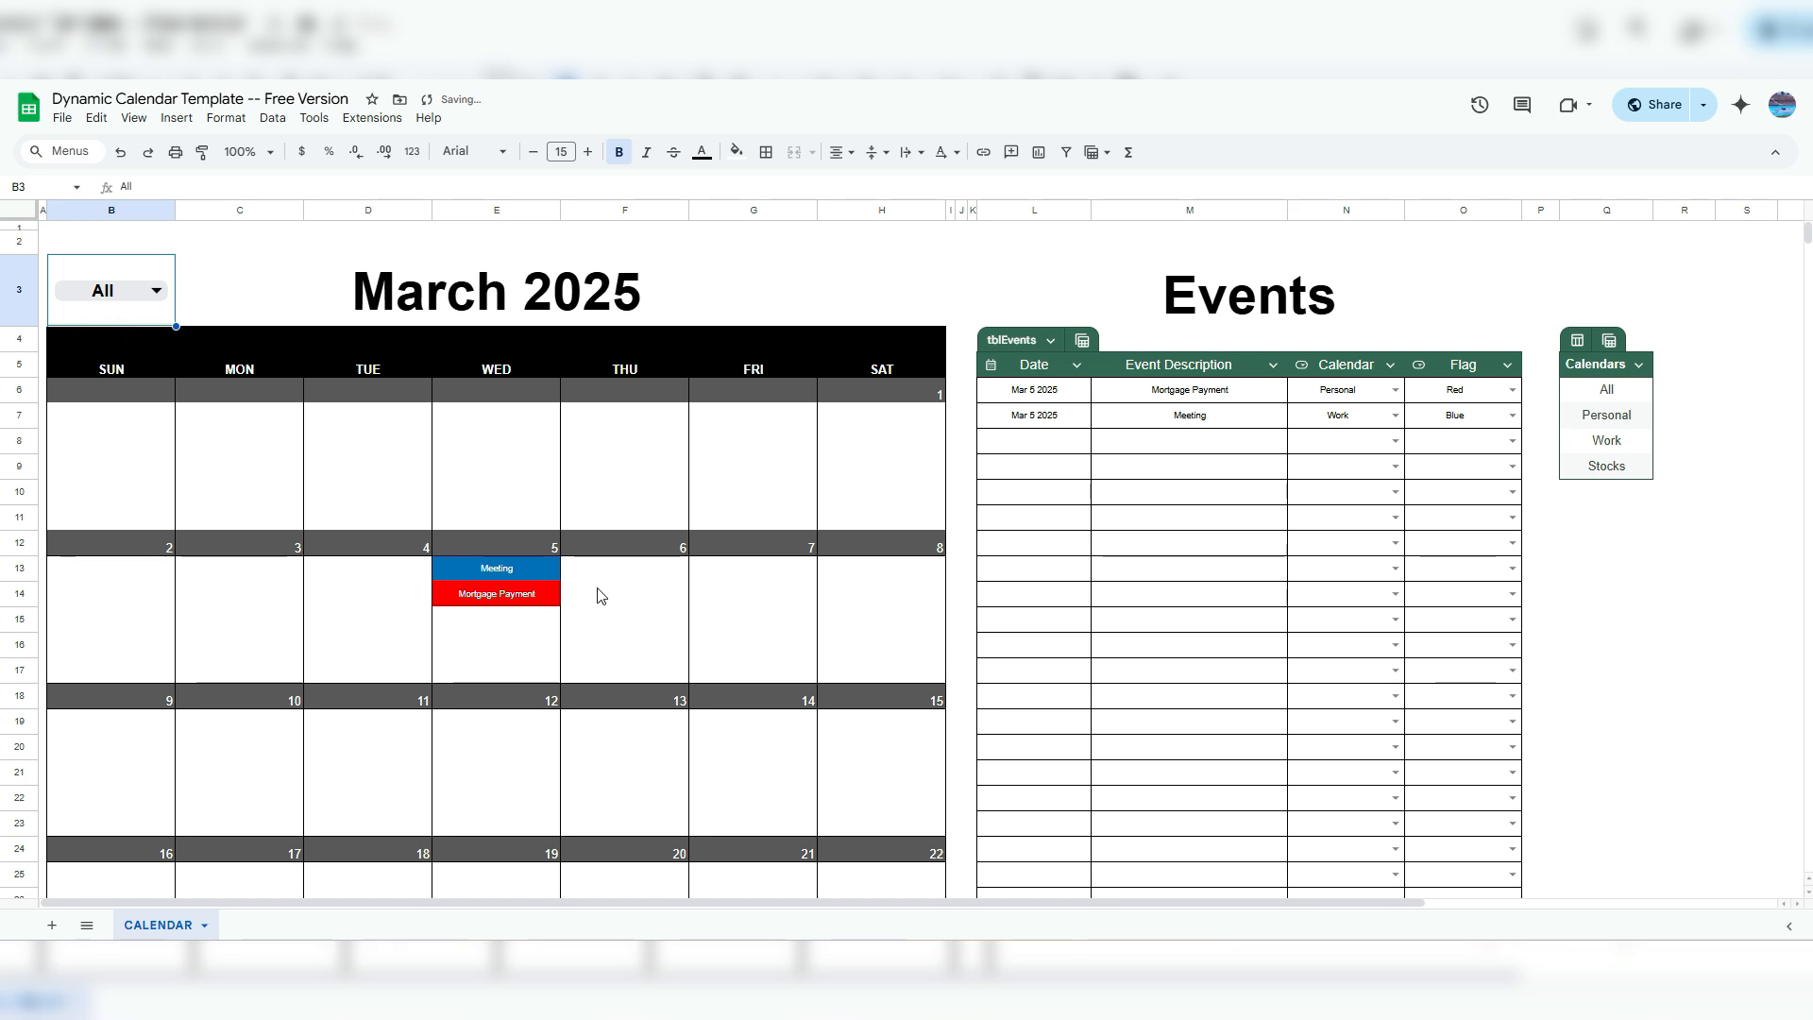
Clear the flag of the Meeting event in the Events table.
click(1491, 422)
key(Delete)
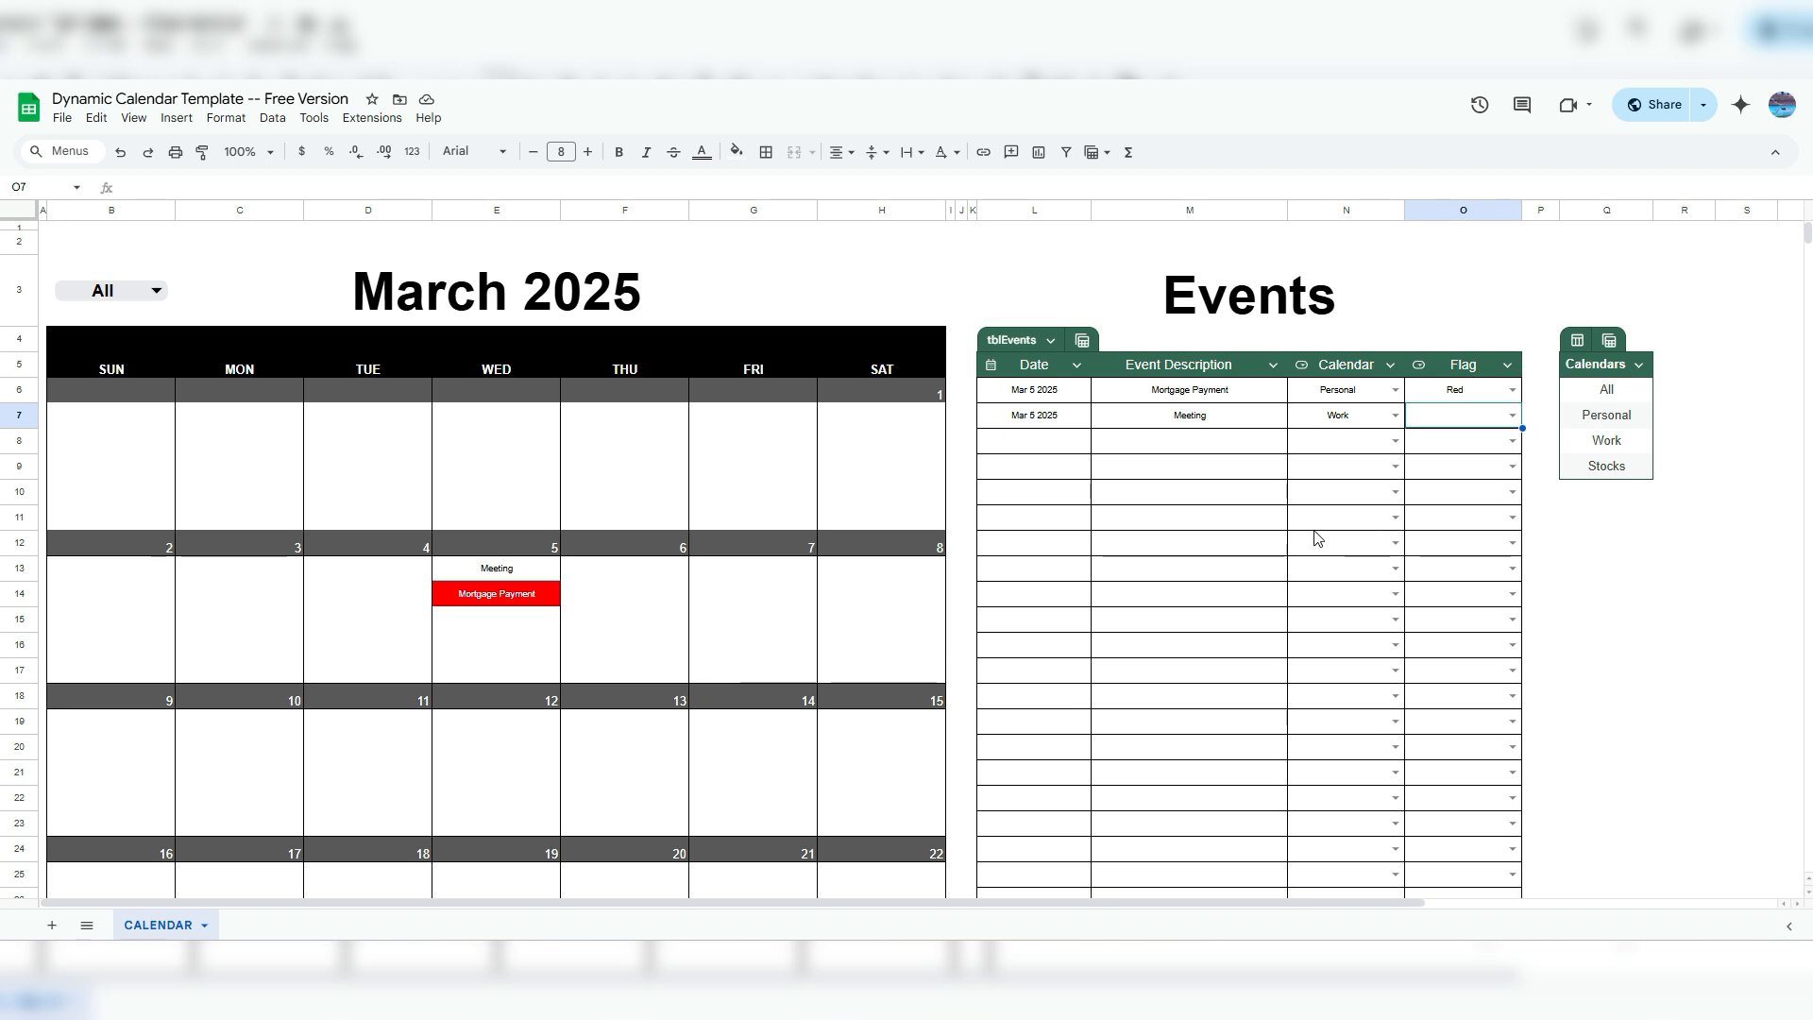
Enter a third event in the Events table dated Mar 5, 2025 with the description Stock Purchase.
click(1037, 447)
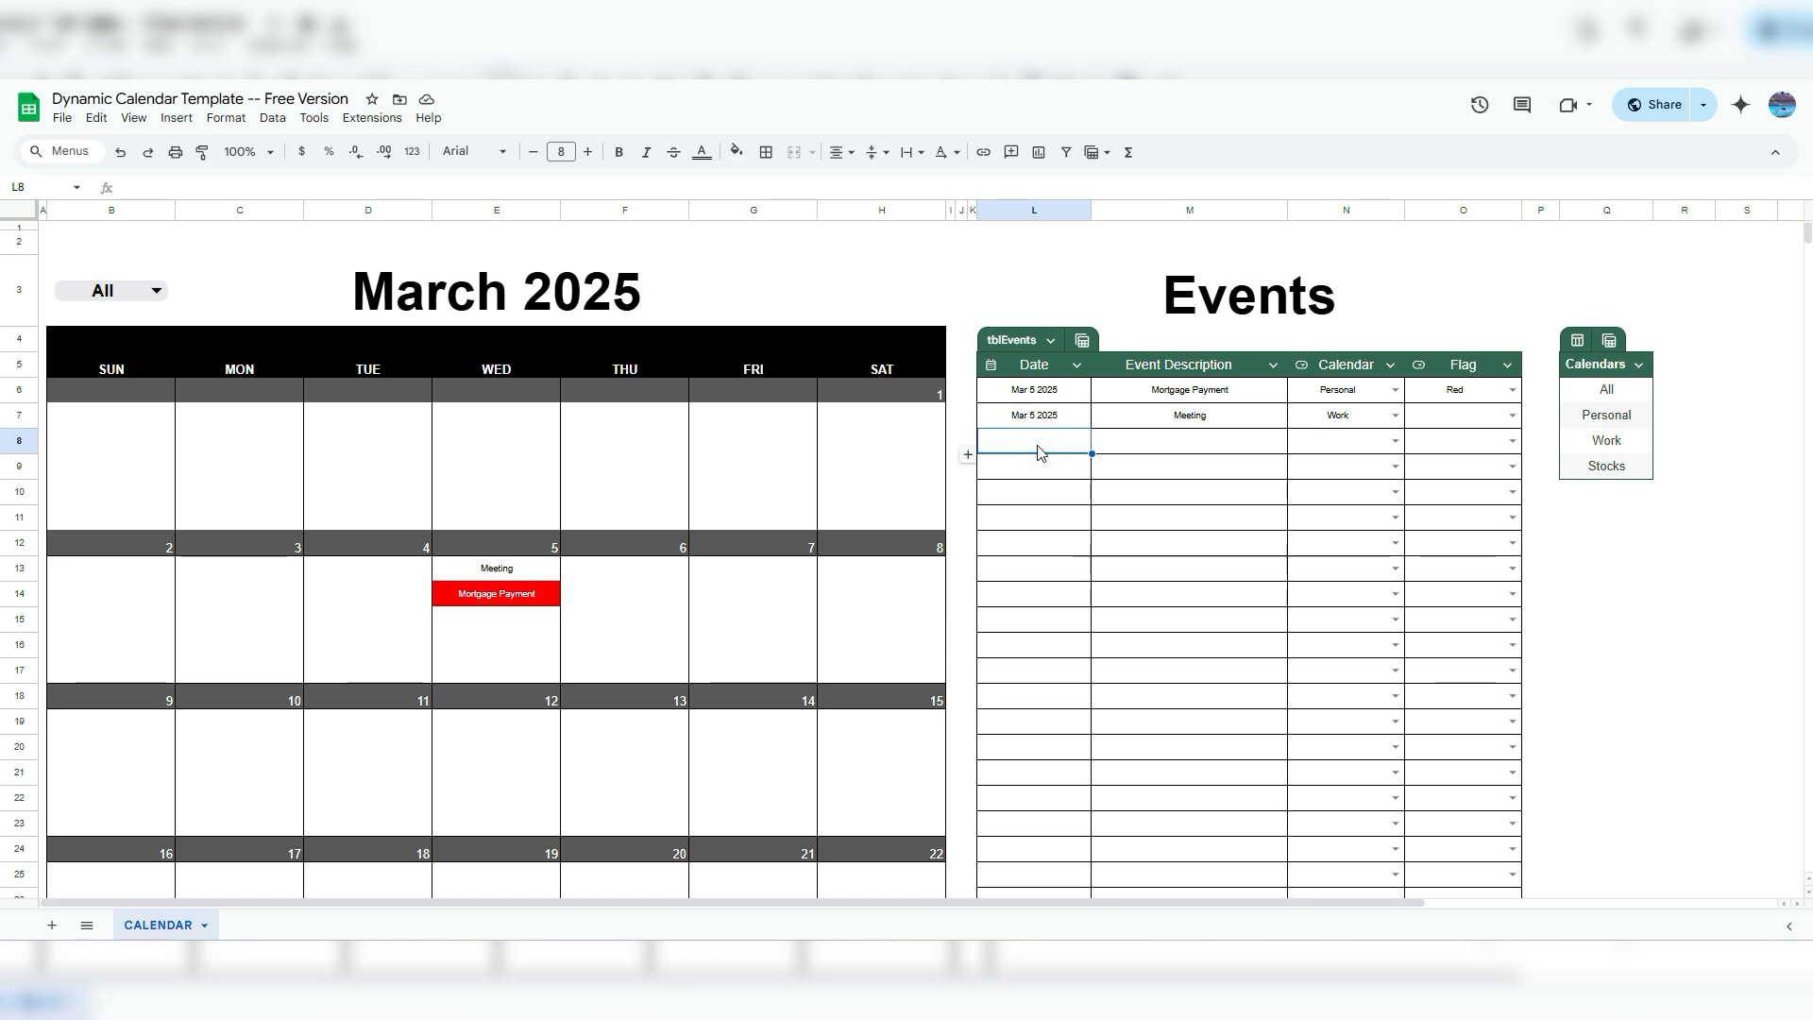
text(Mar 5)
key(Tab)
text(Stock Purchase)
key(Tab)
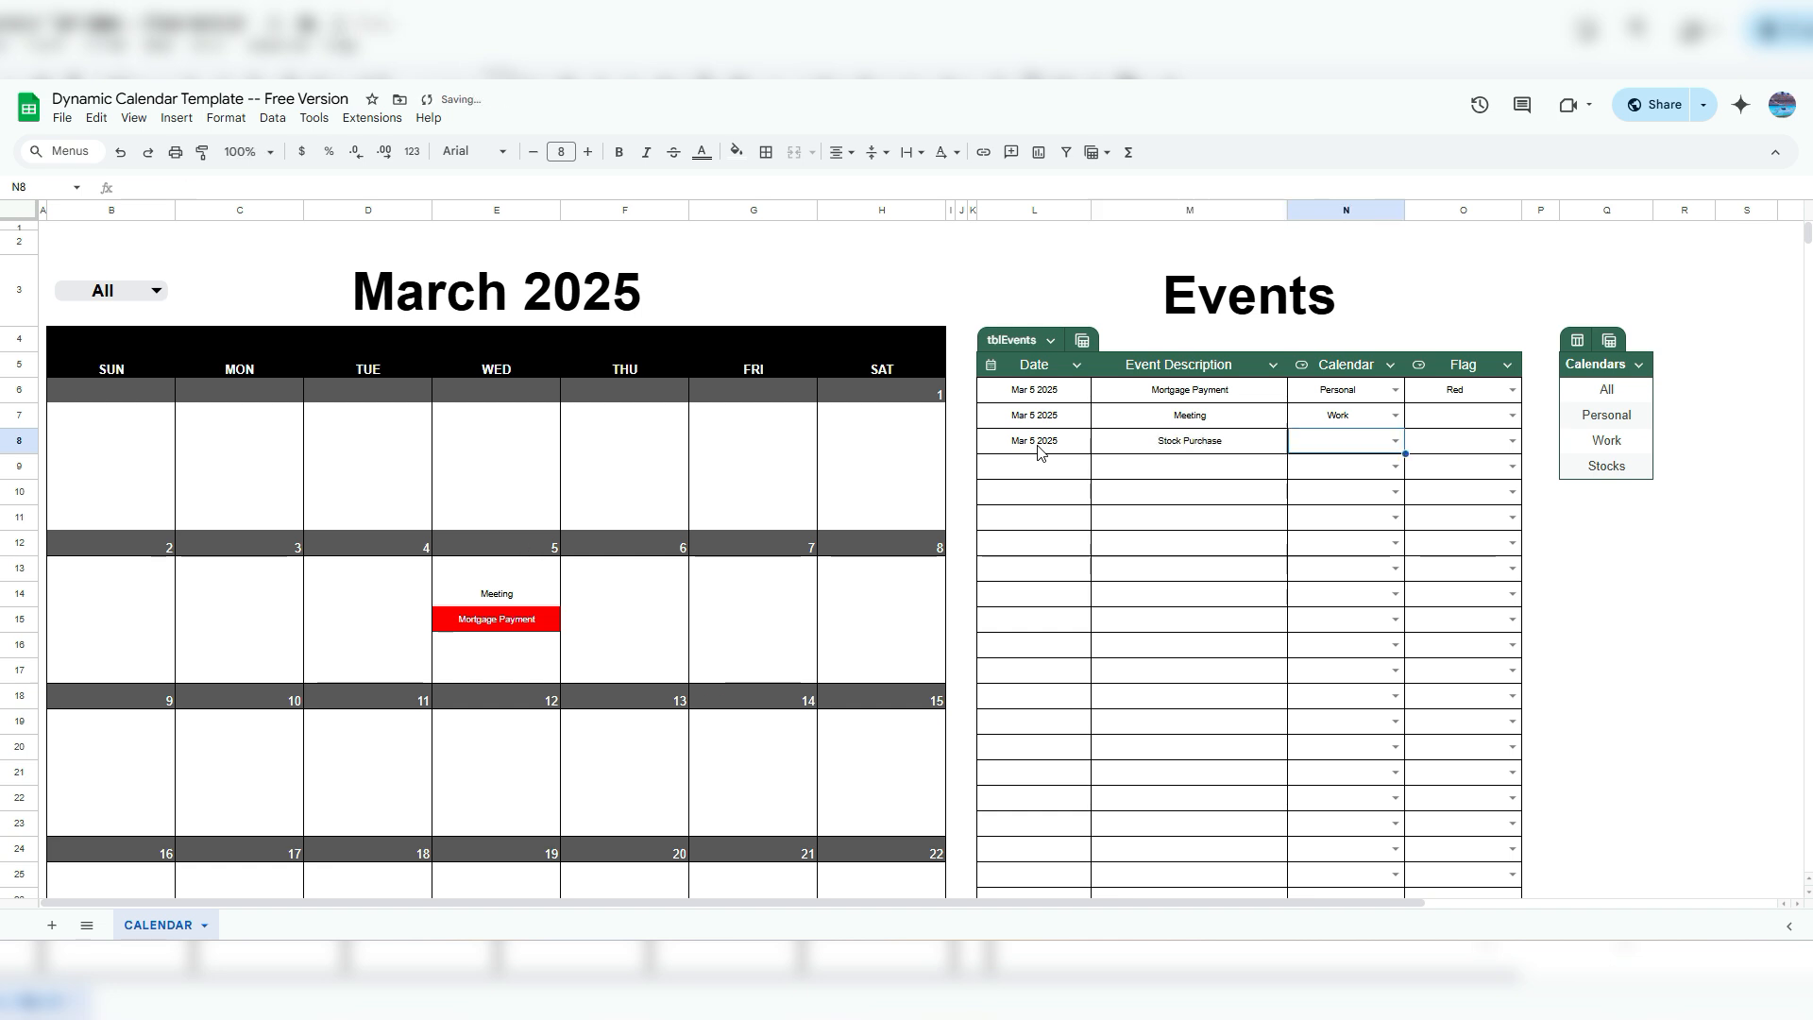
Assign the Stock Purchase event to the Stocks calendar and give it the Black flag.
click(1396, 442)
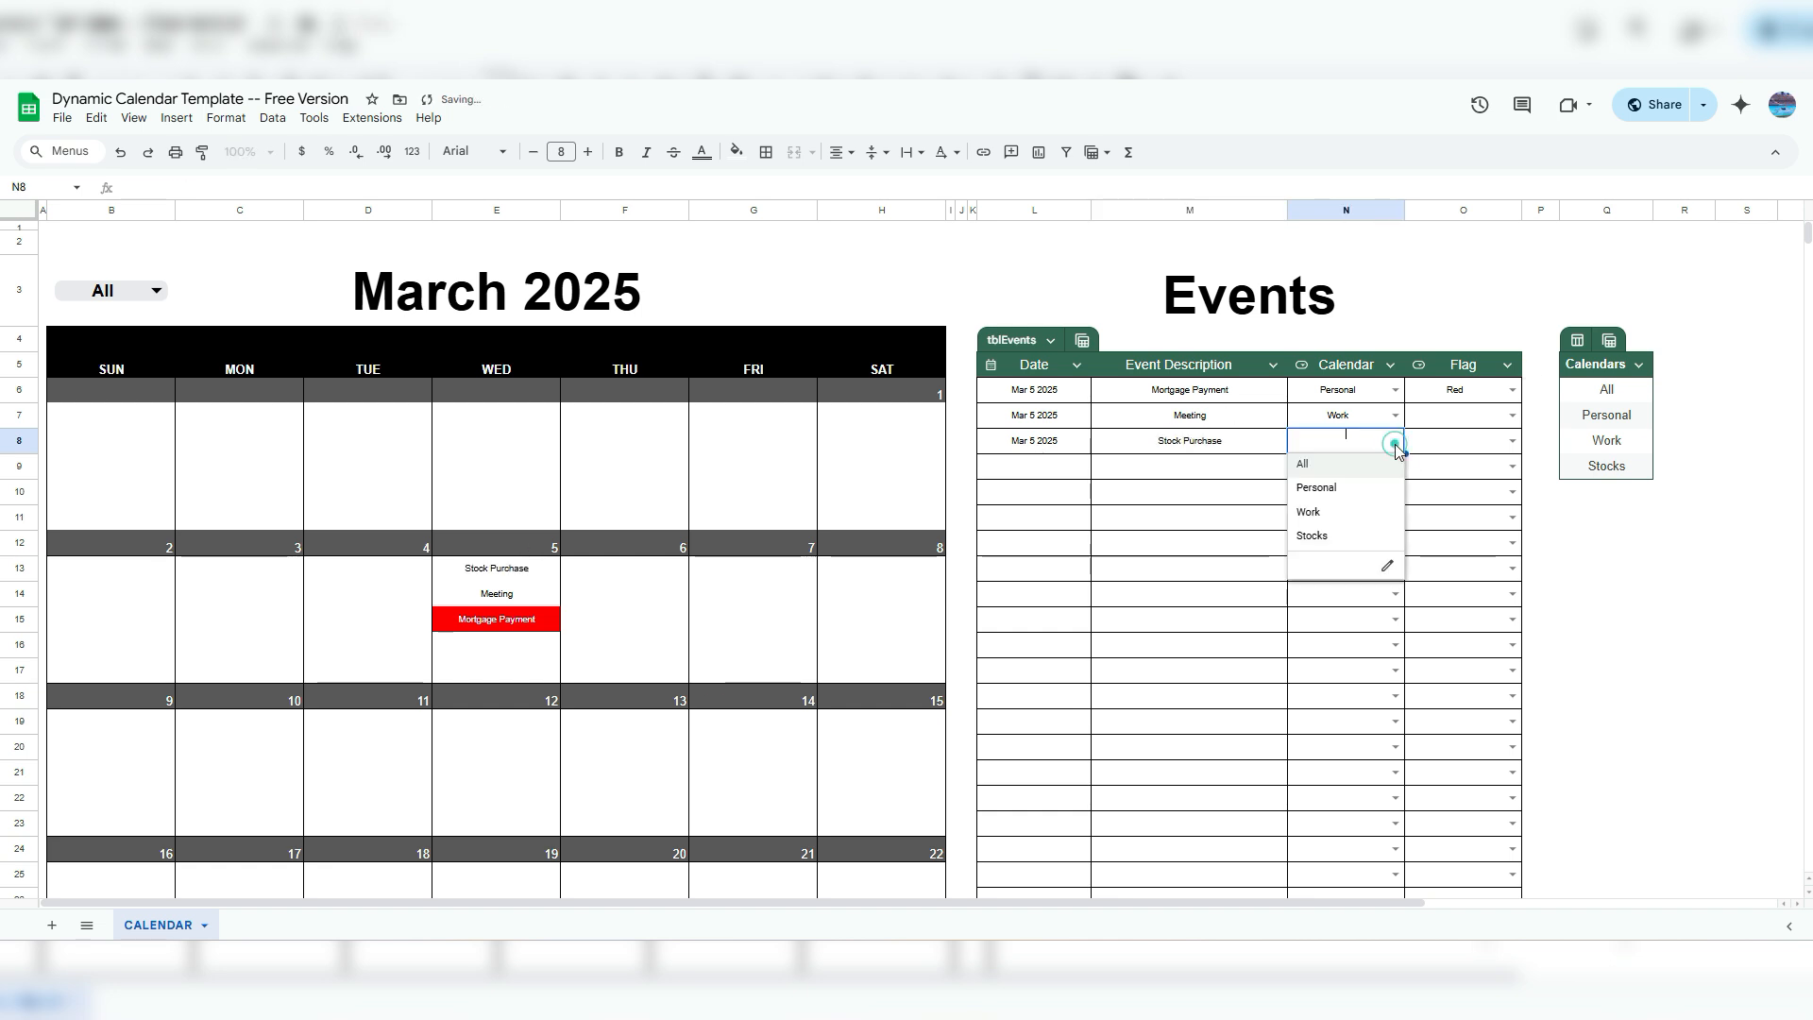
click(1323, 537)
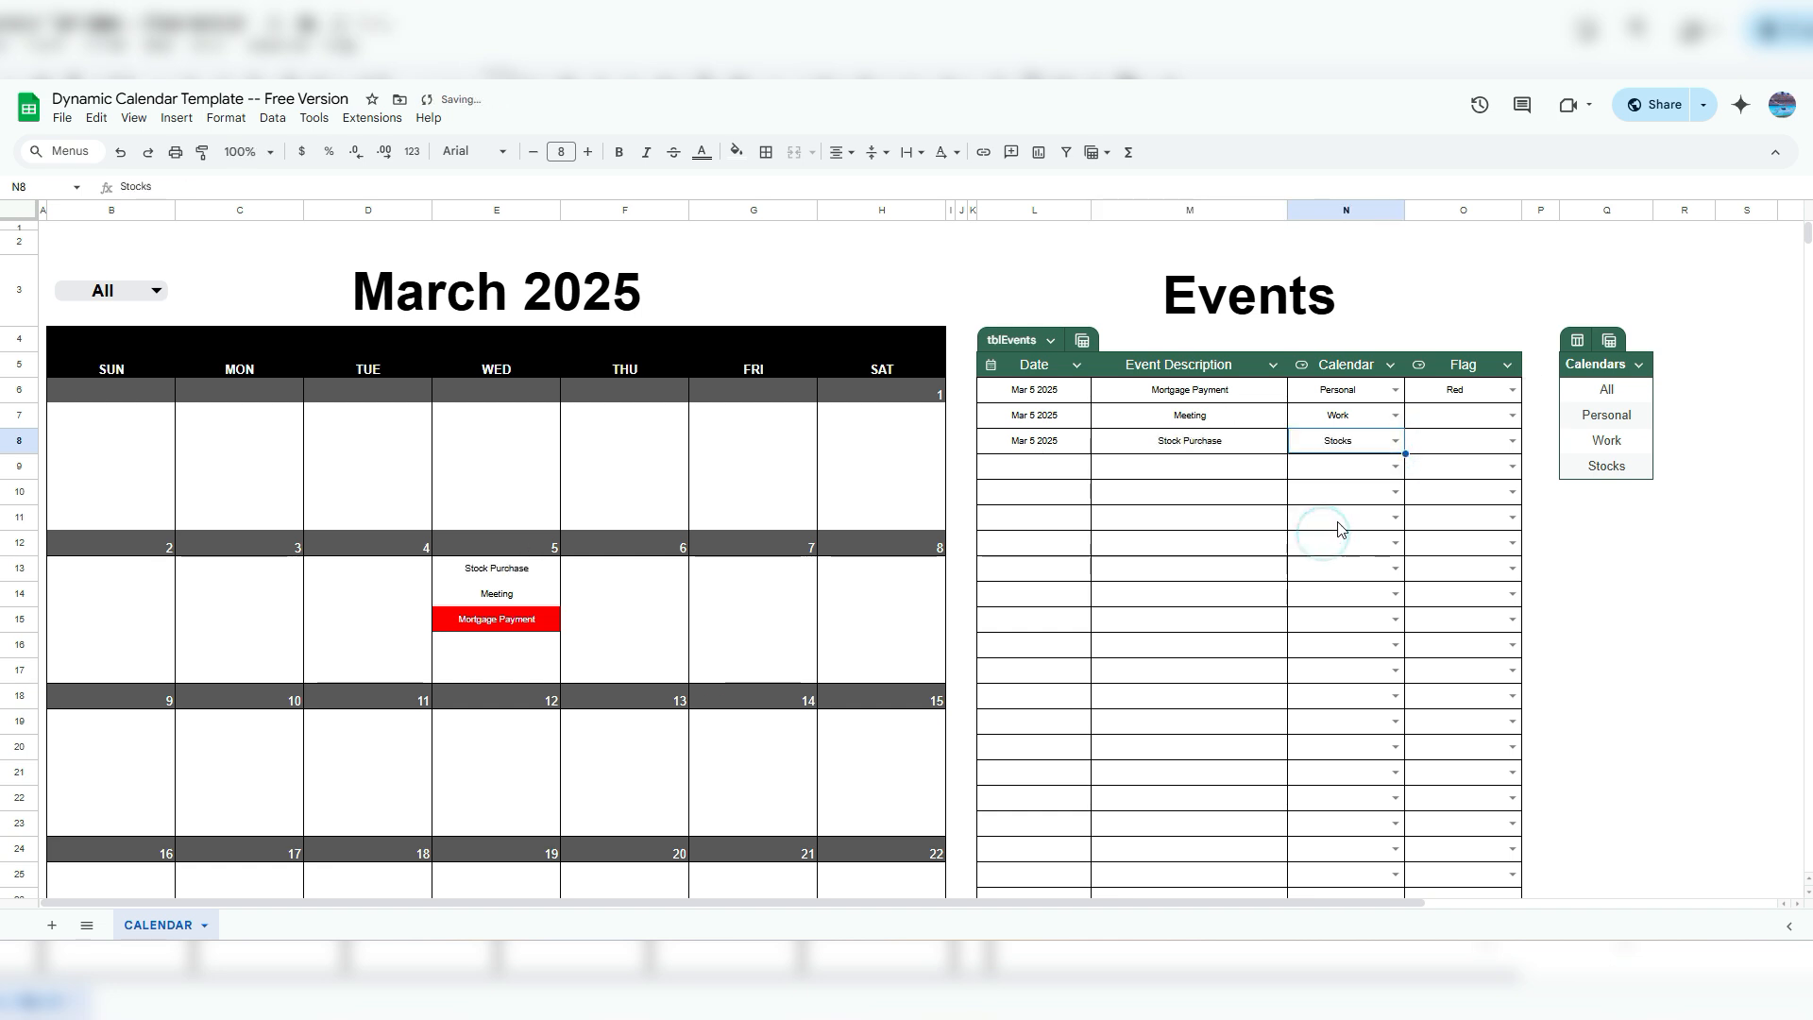
click(1514, 440)
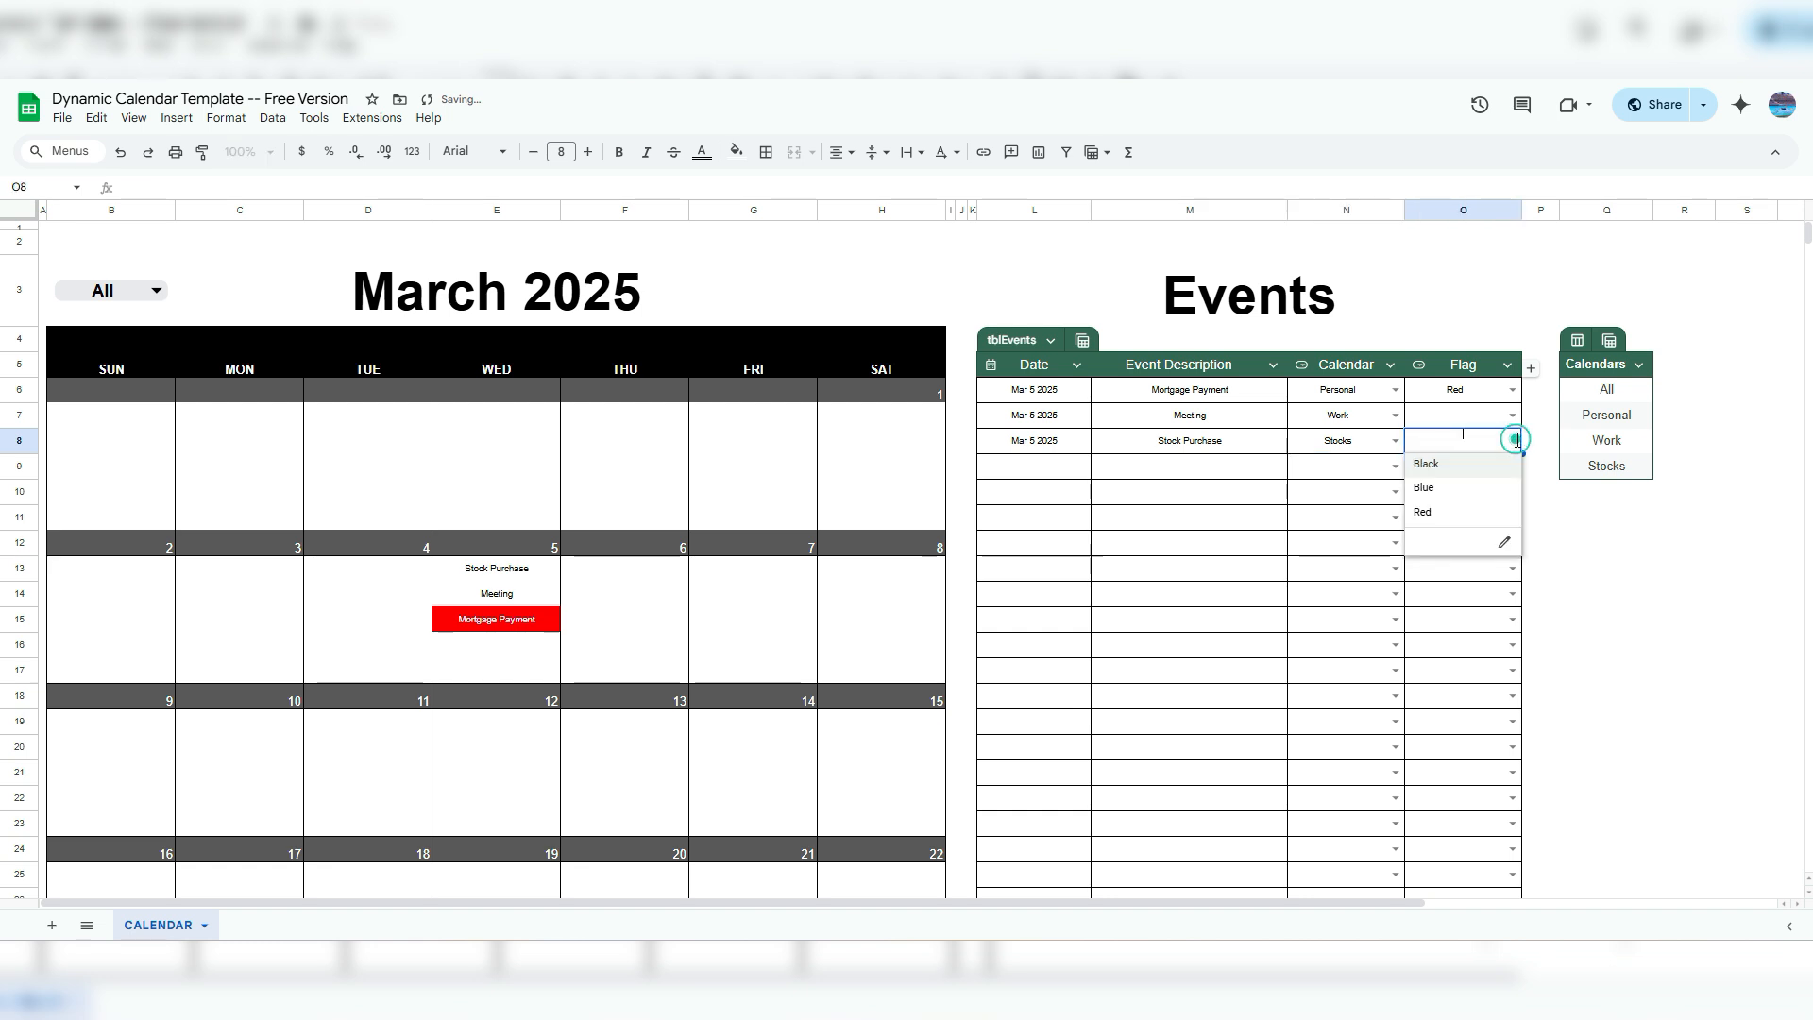
click(1445, 464)
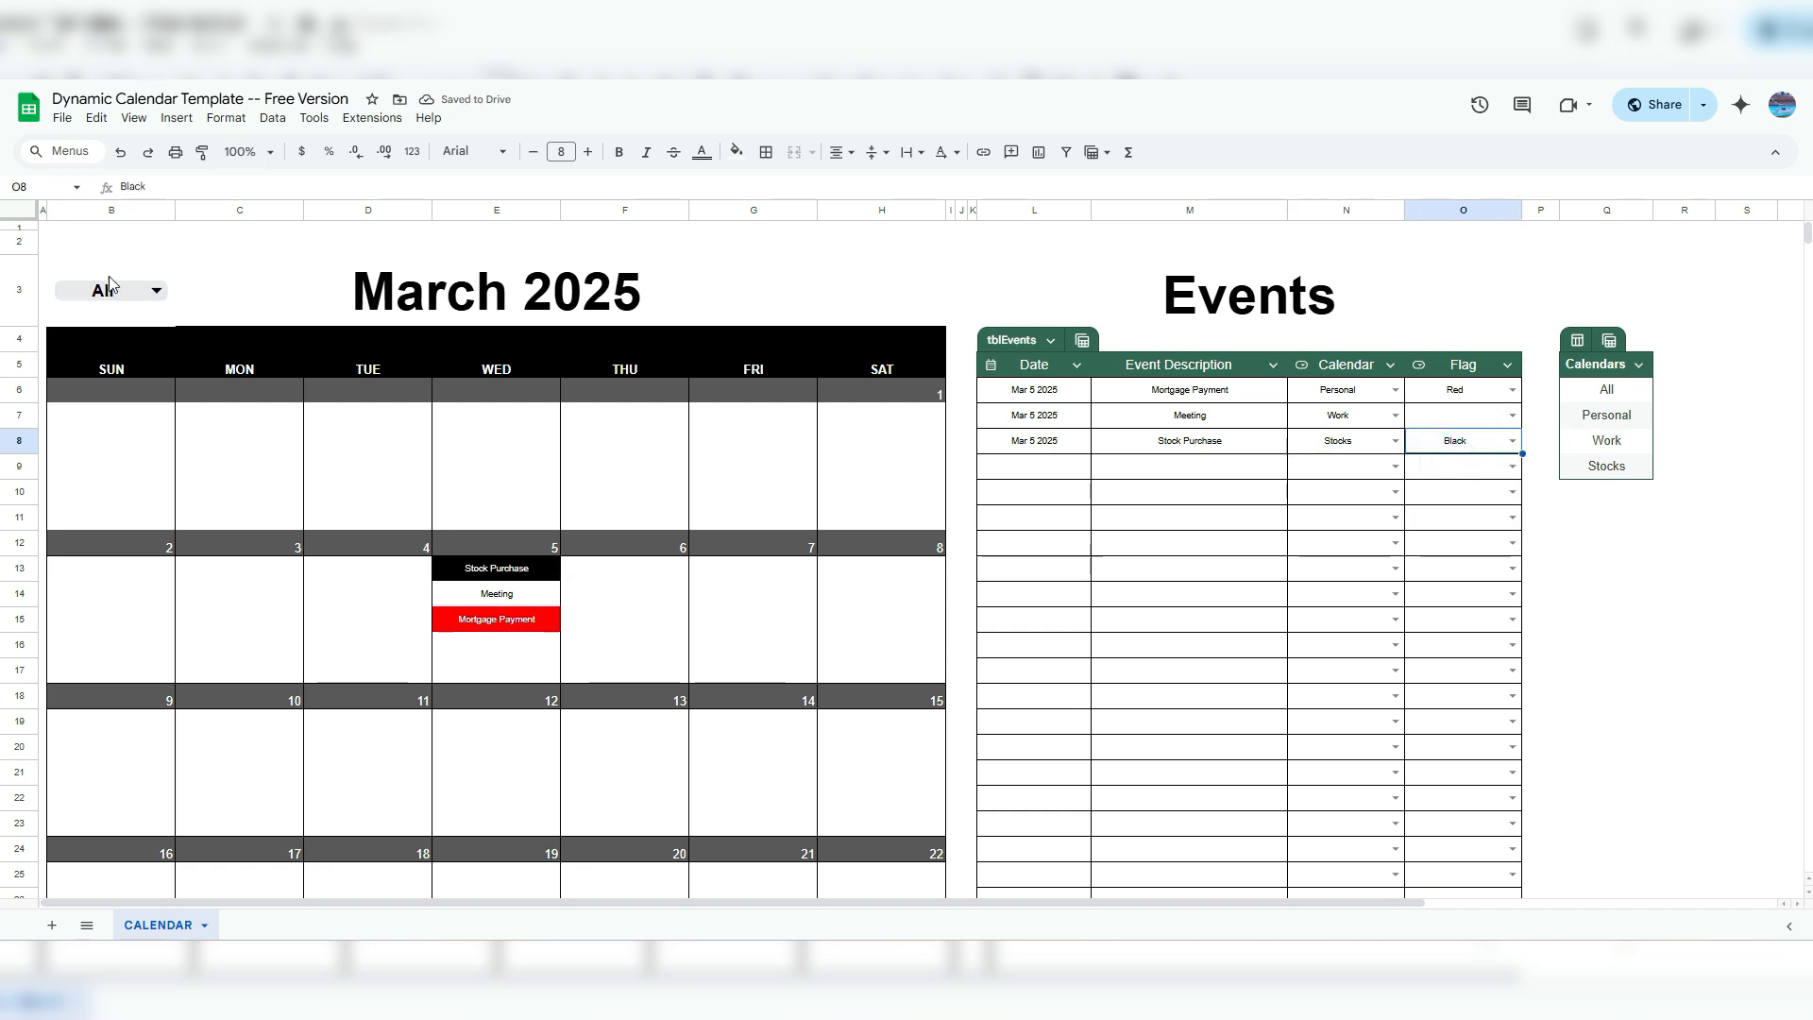
Filter the month view by the Stocks and Work calendars in turn, and set the filter back to All.
click(155, 290)
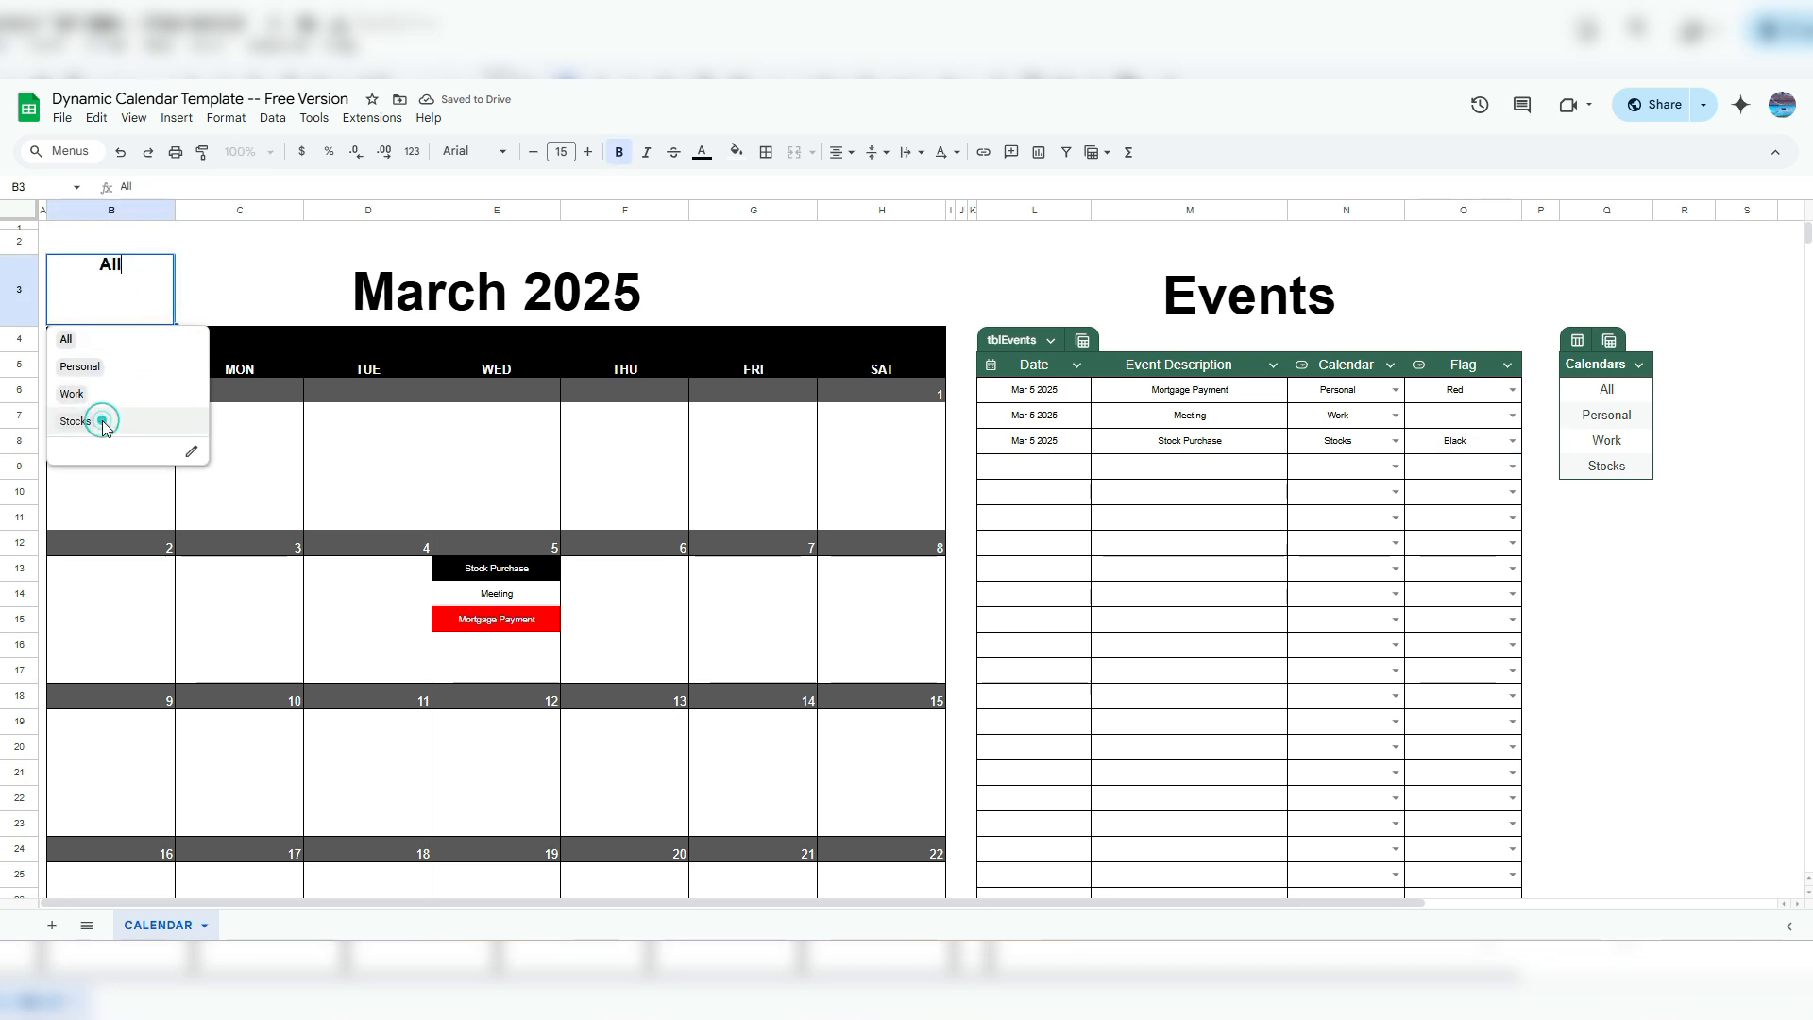
click(102, 422)
click(165, 295)
click(129, 391)
click(157, 295)
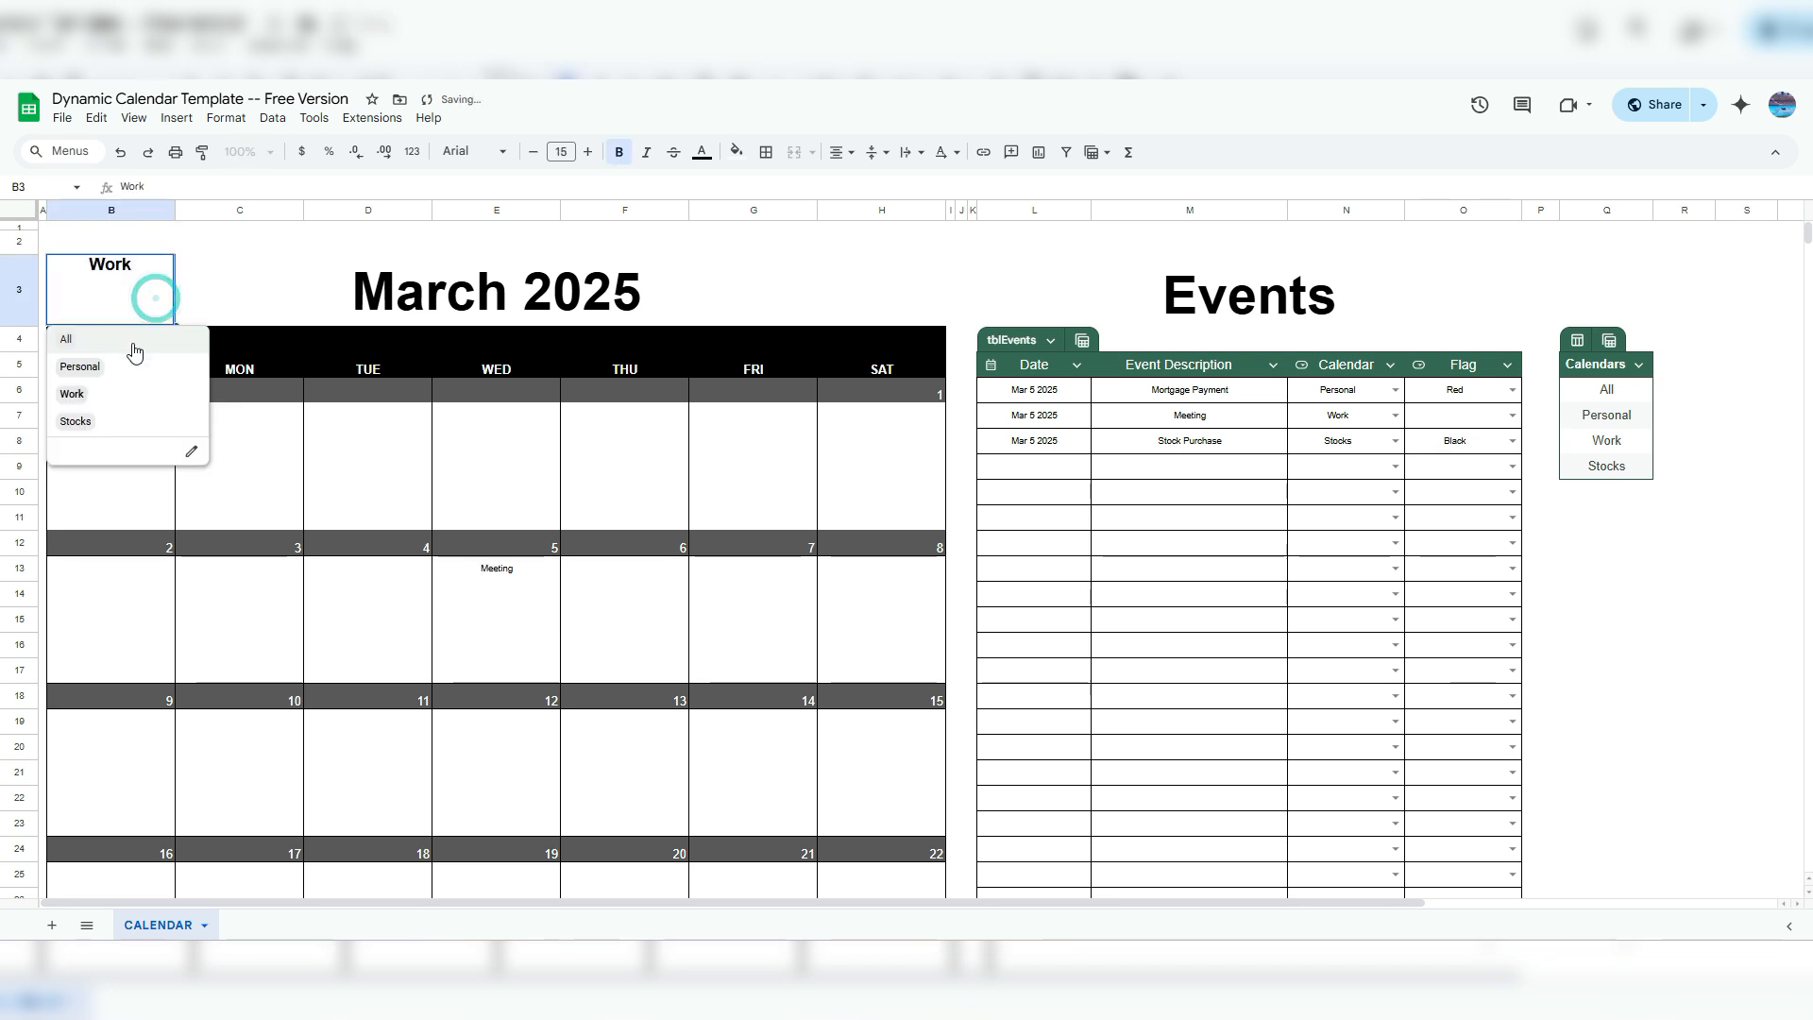
click(71, 340)
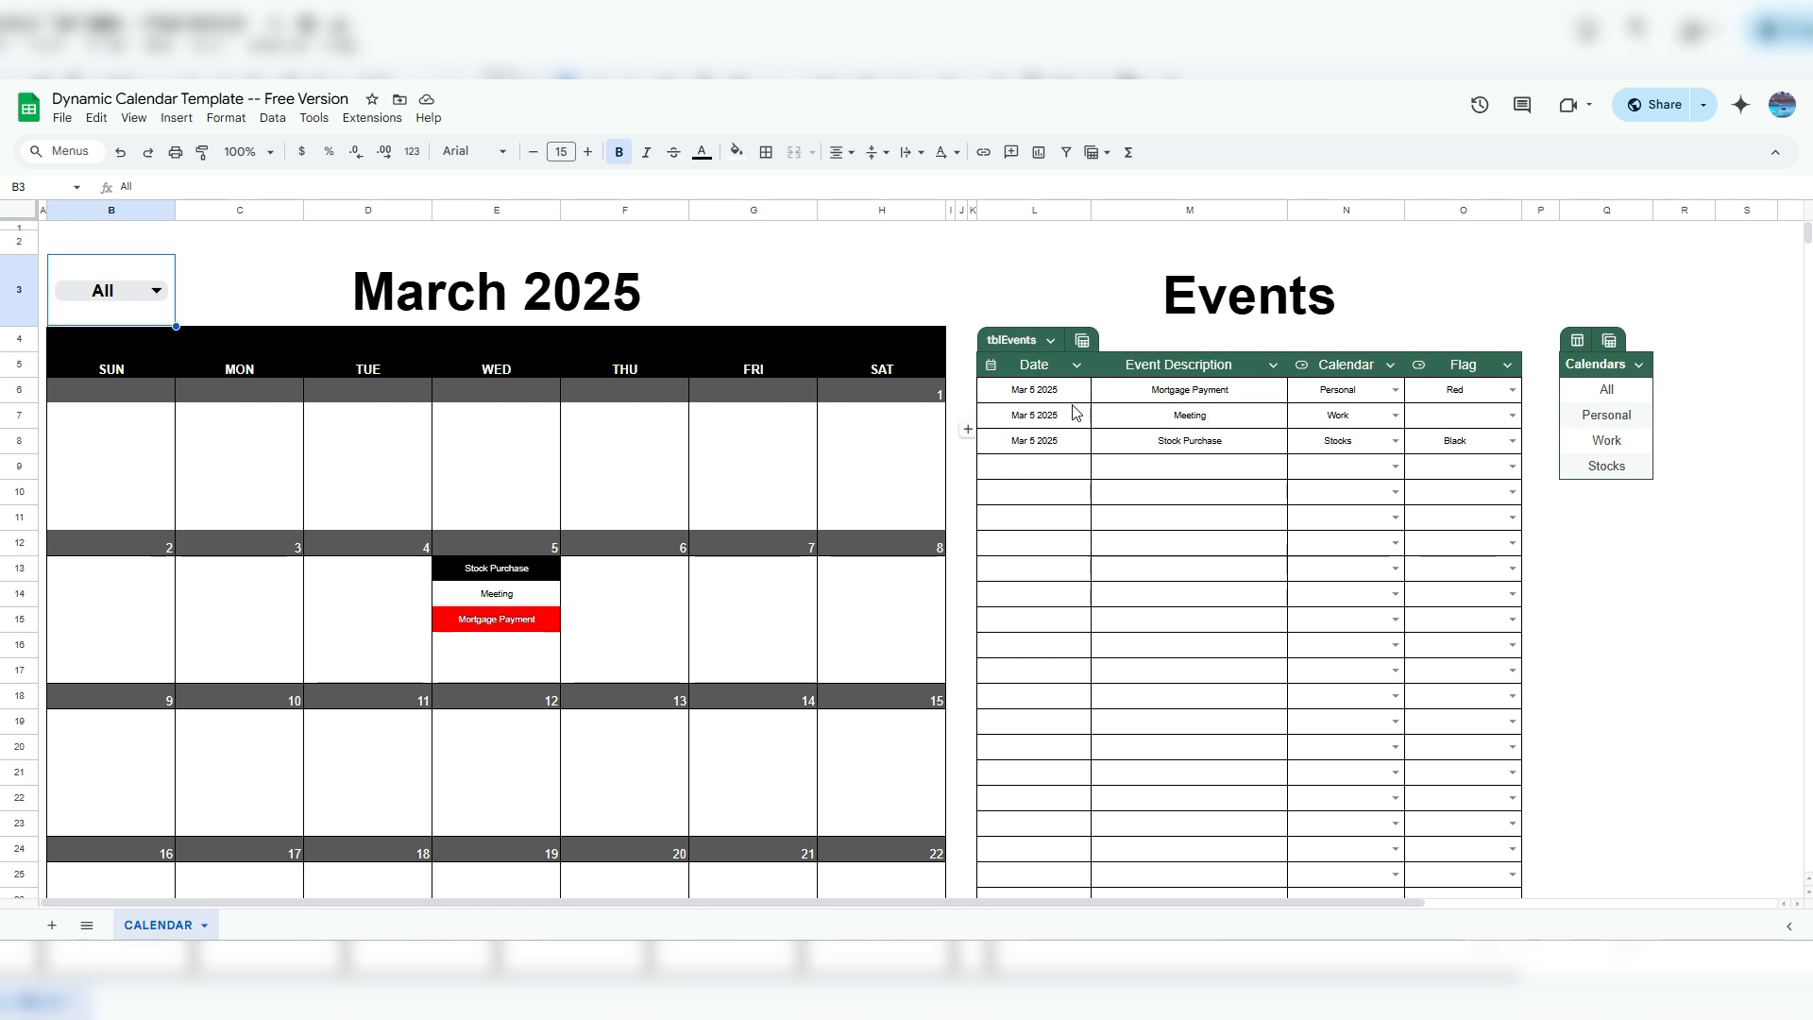
Enter a fourth event in the Events table dated April 5, 2025 with the description Mortgage Payment.
click(1052, 469)
text(april)
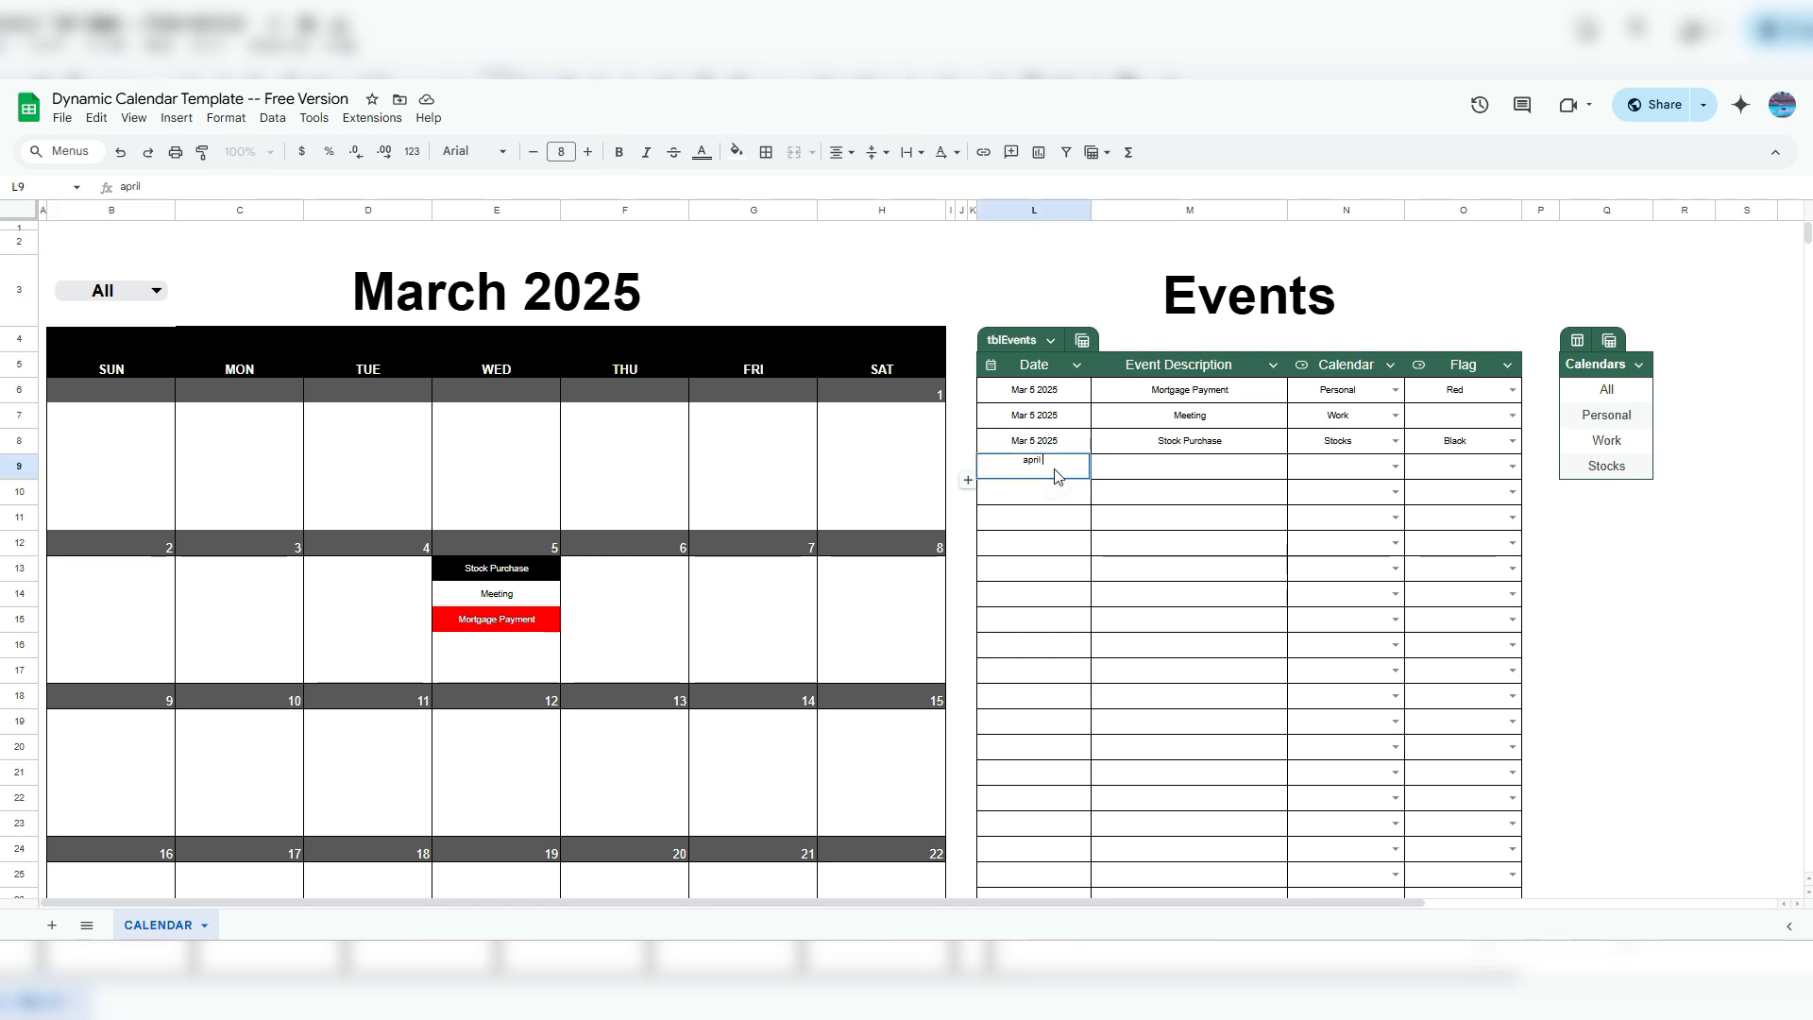
text( 5 2025)
key(Tab)
text(Mortgage Payment)
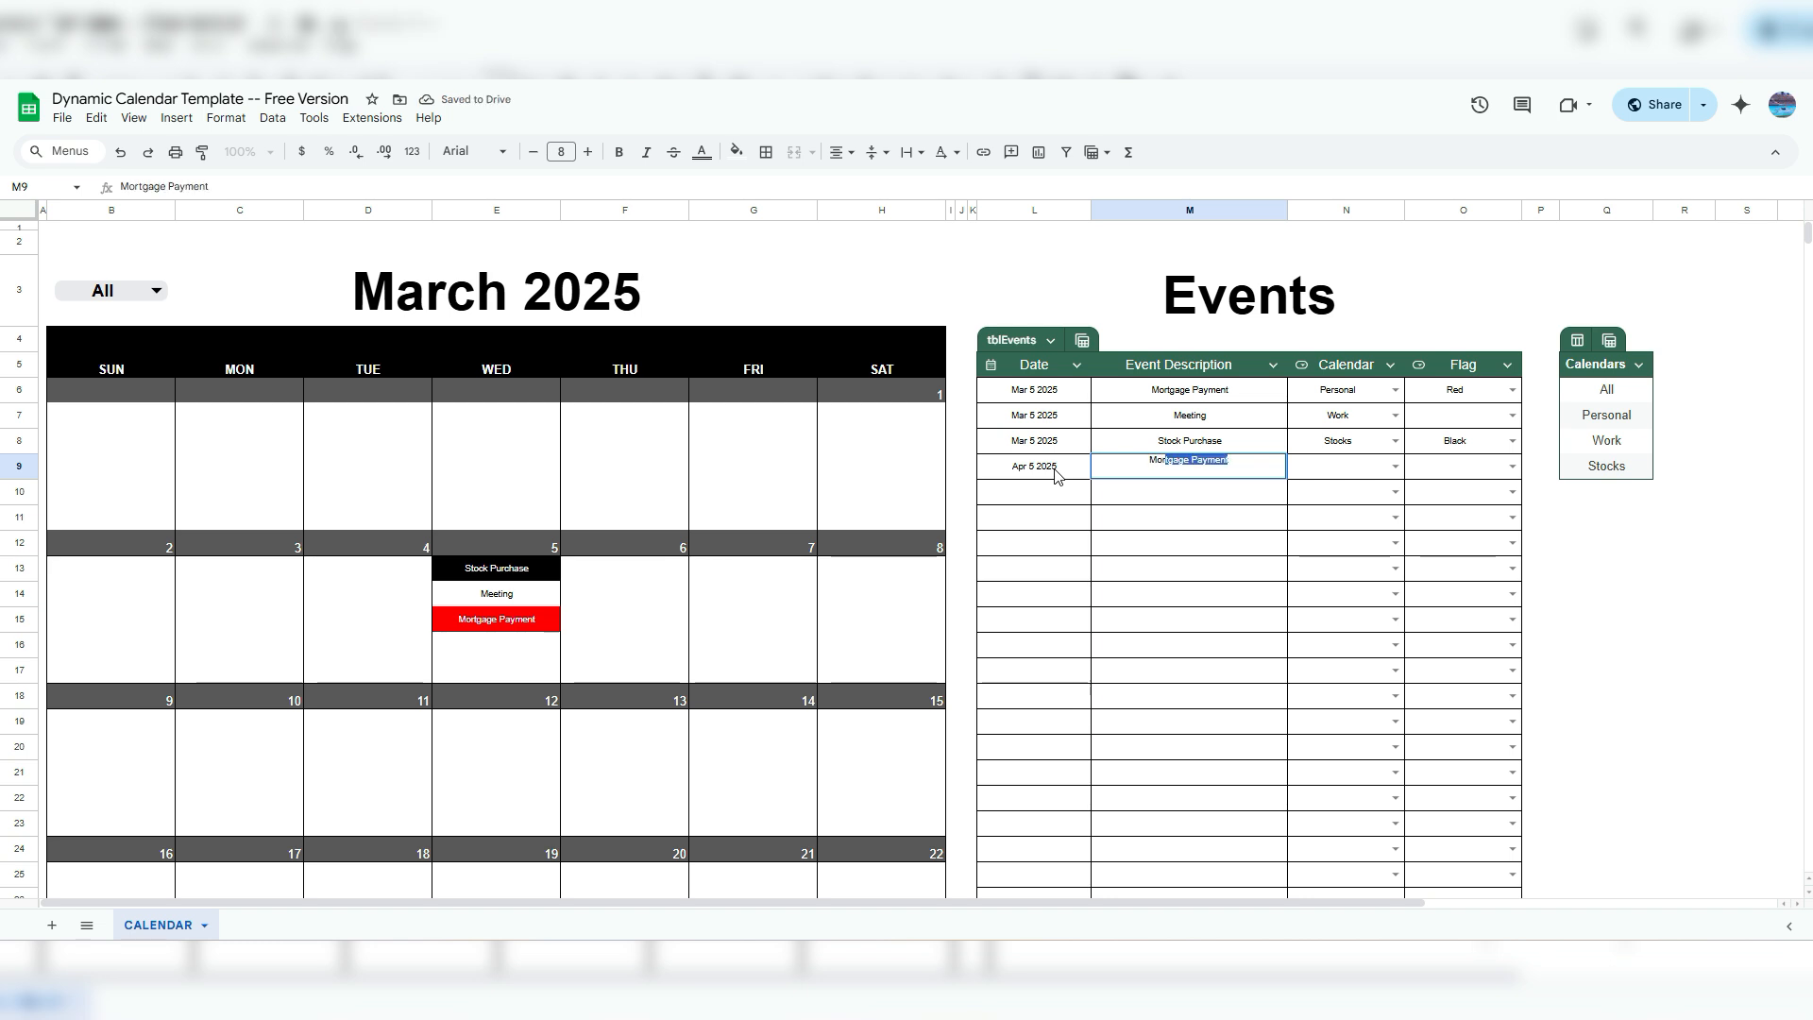
key(Tab)
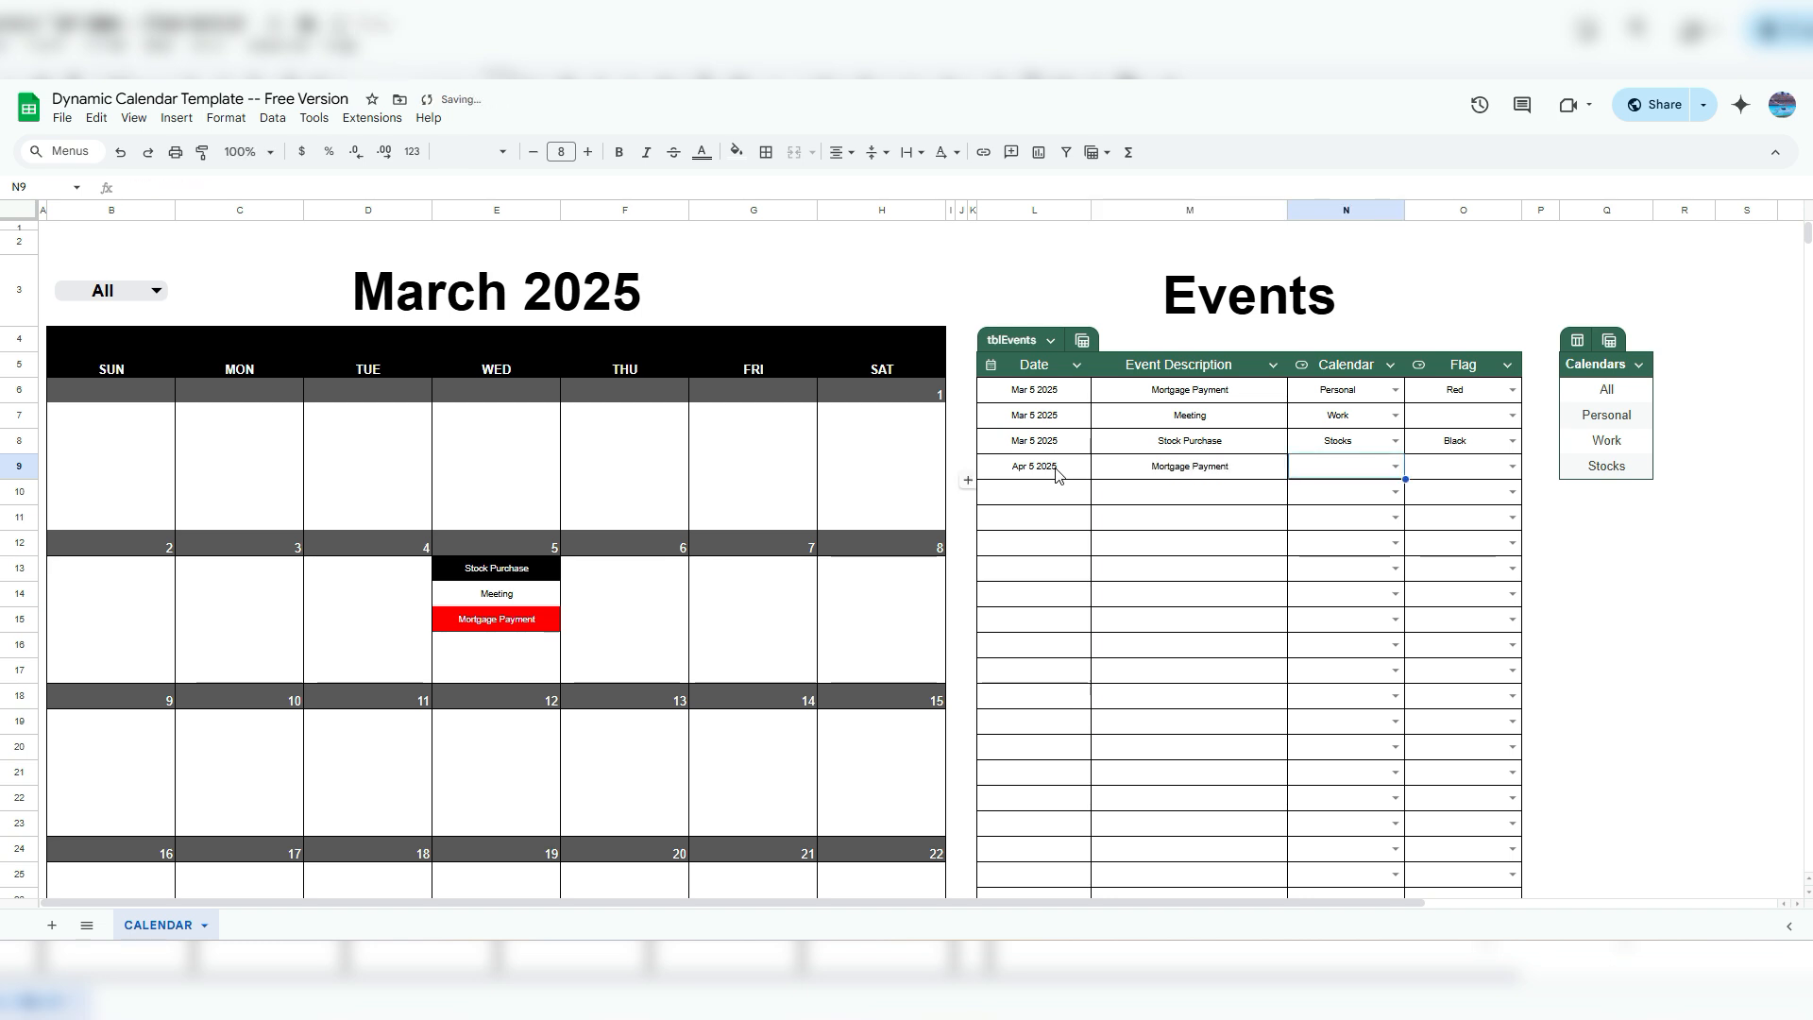
Assign the April Mortgage Payment event to the Personal calendar and give it the Red flag.
click(1395, 467)
click(1337, 514)
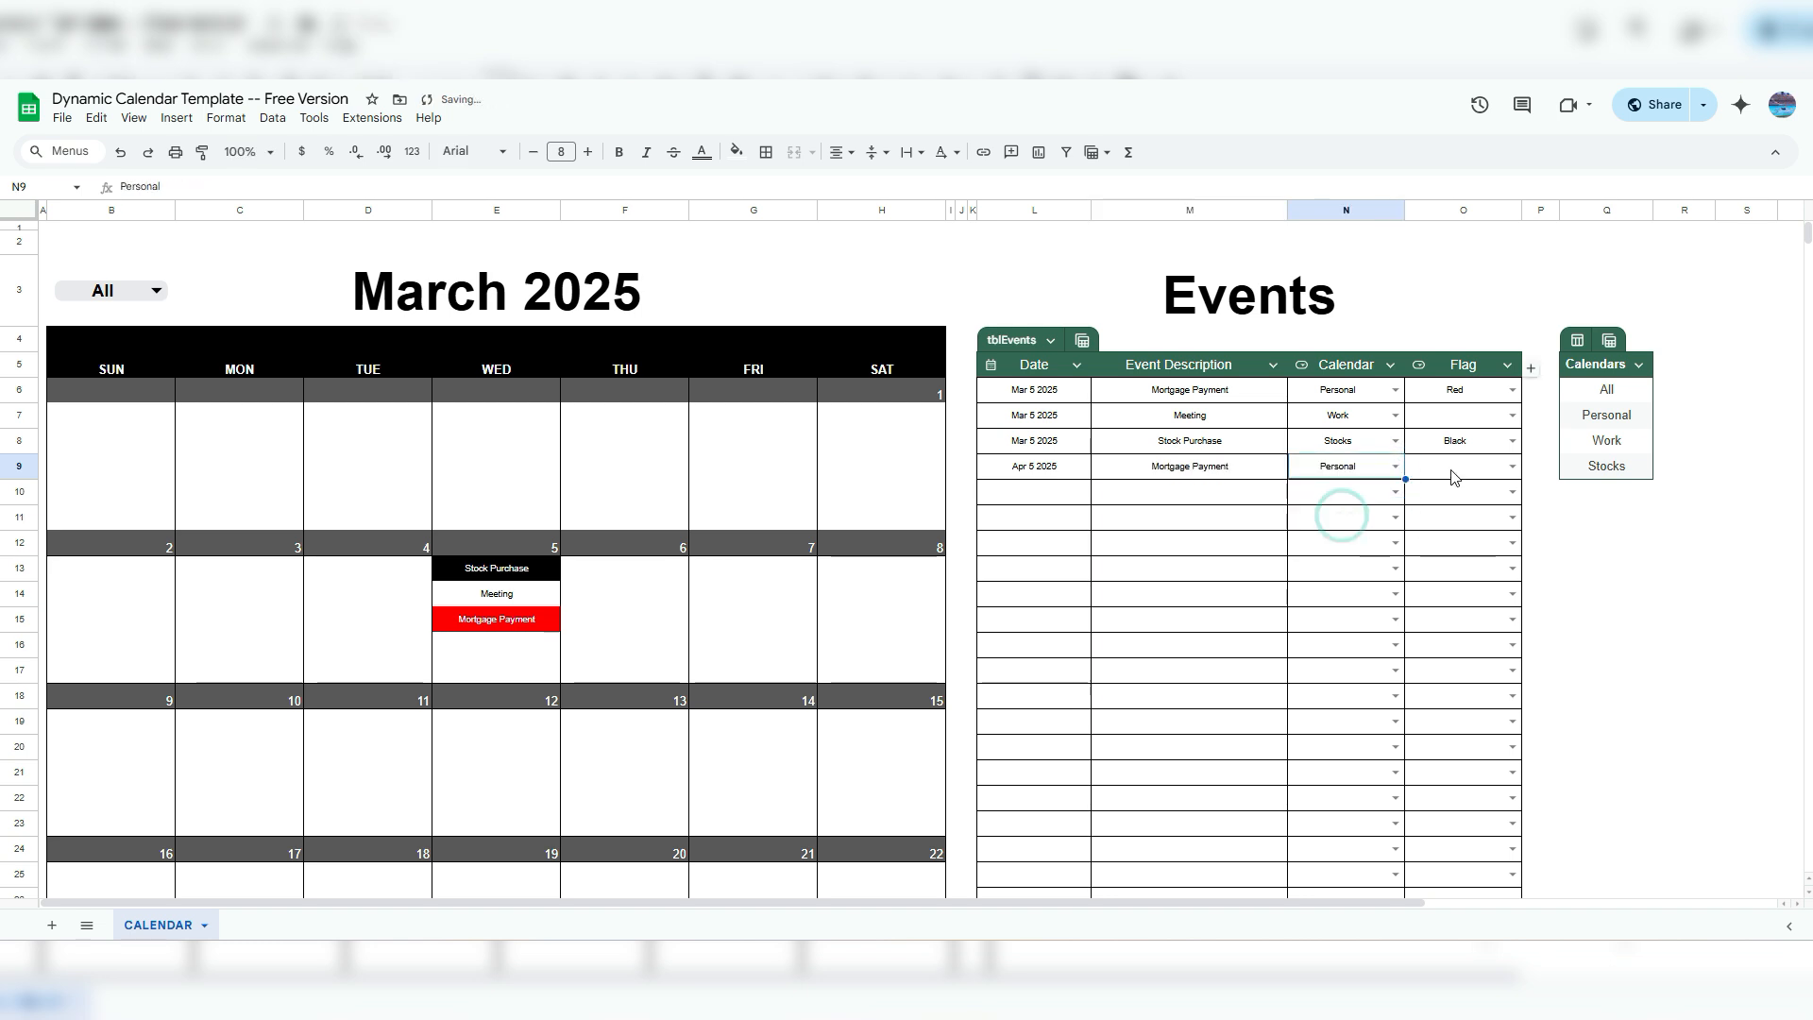
click(1451, 468)
click(1511, 468)
click(1443, 538)
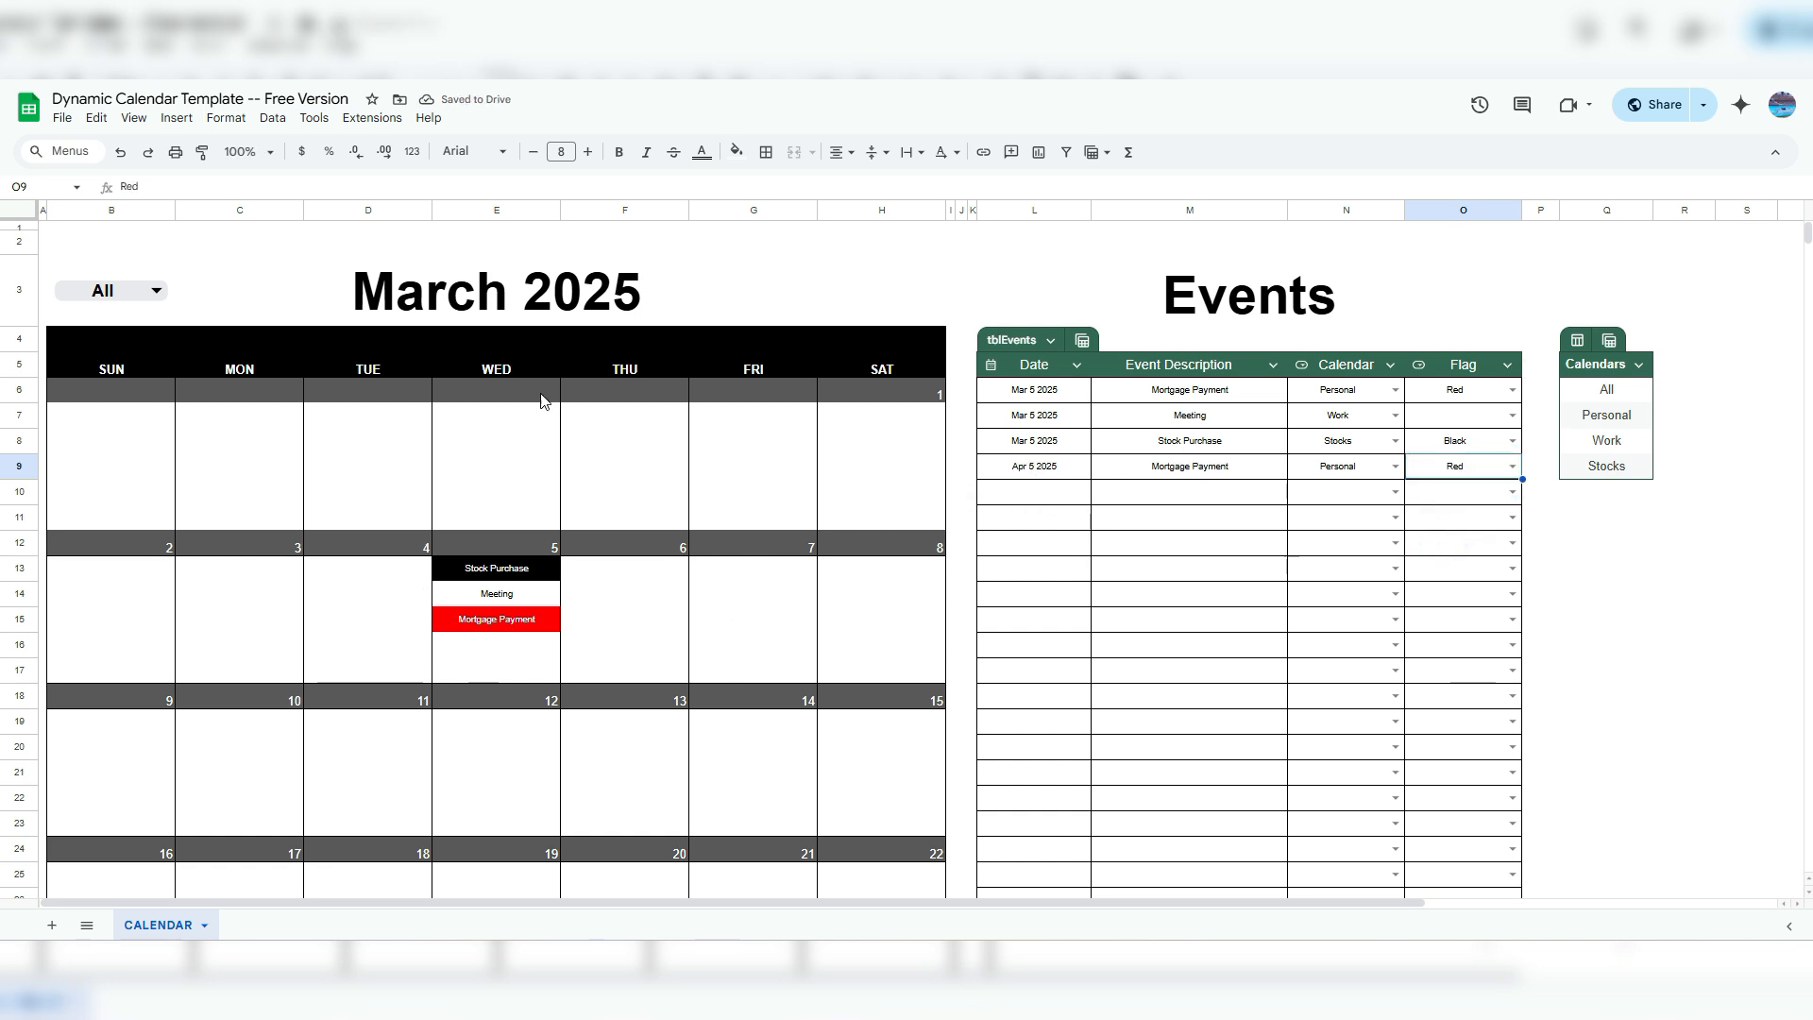
Replace the month heading above the calendar grid with April 2025.
click(473, 315)
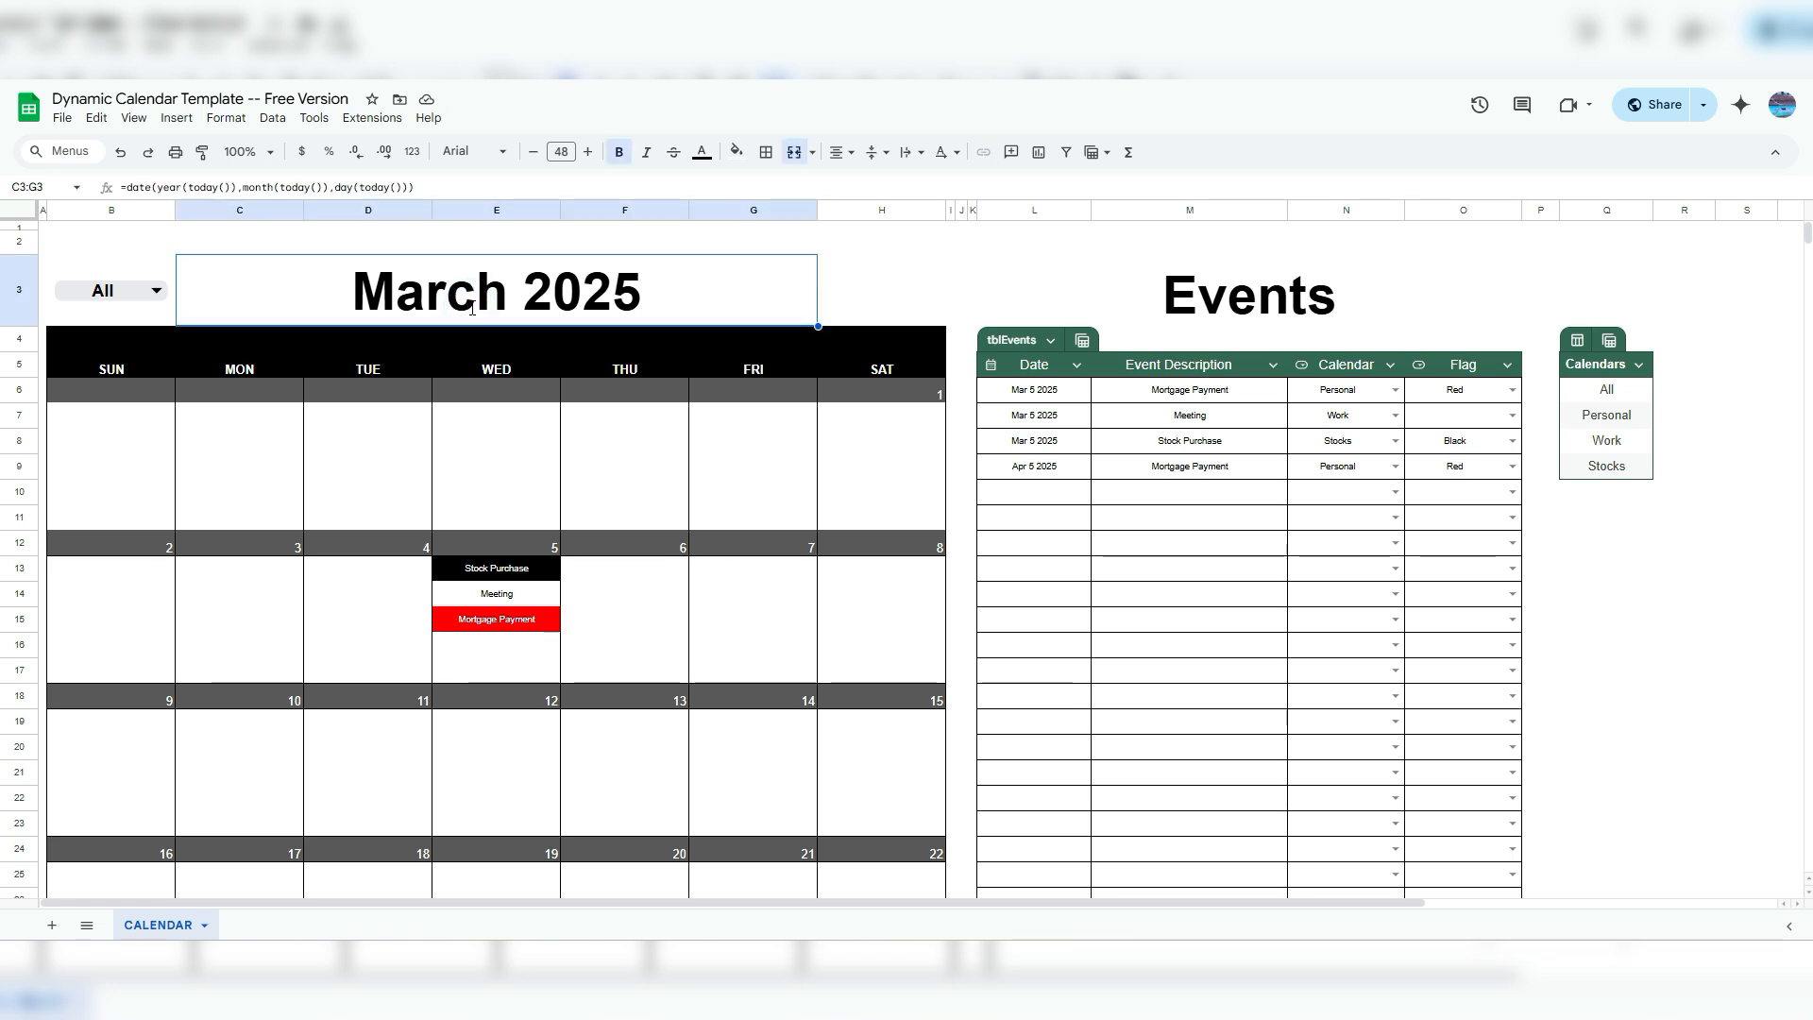
text(April 2025)
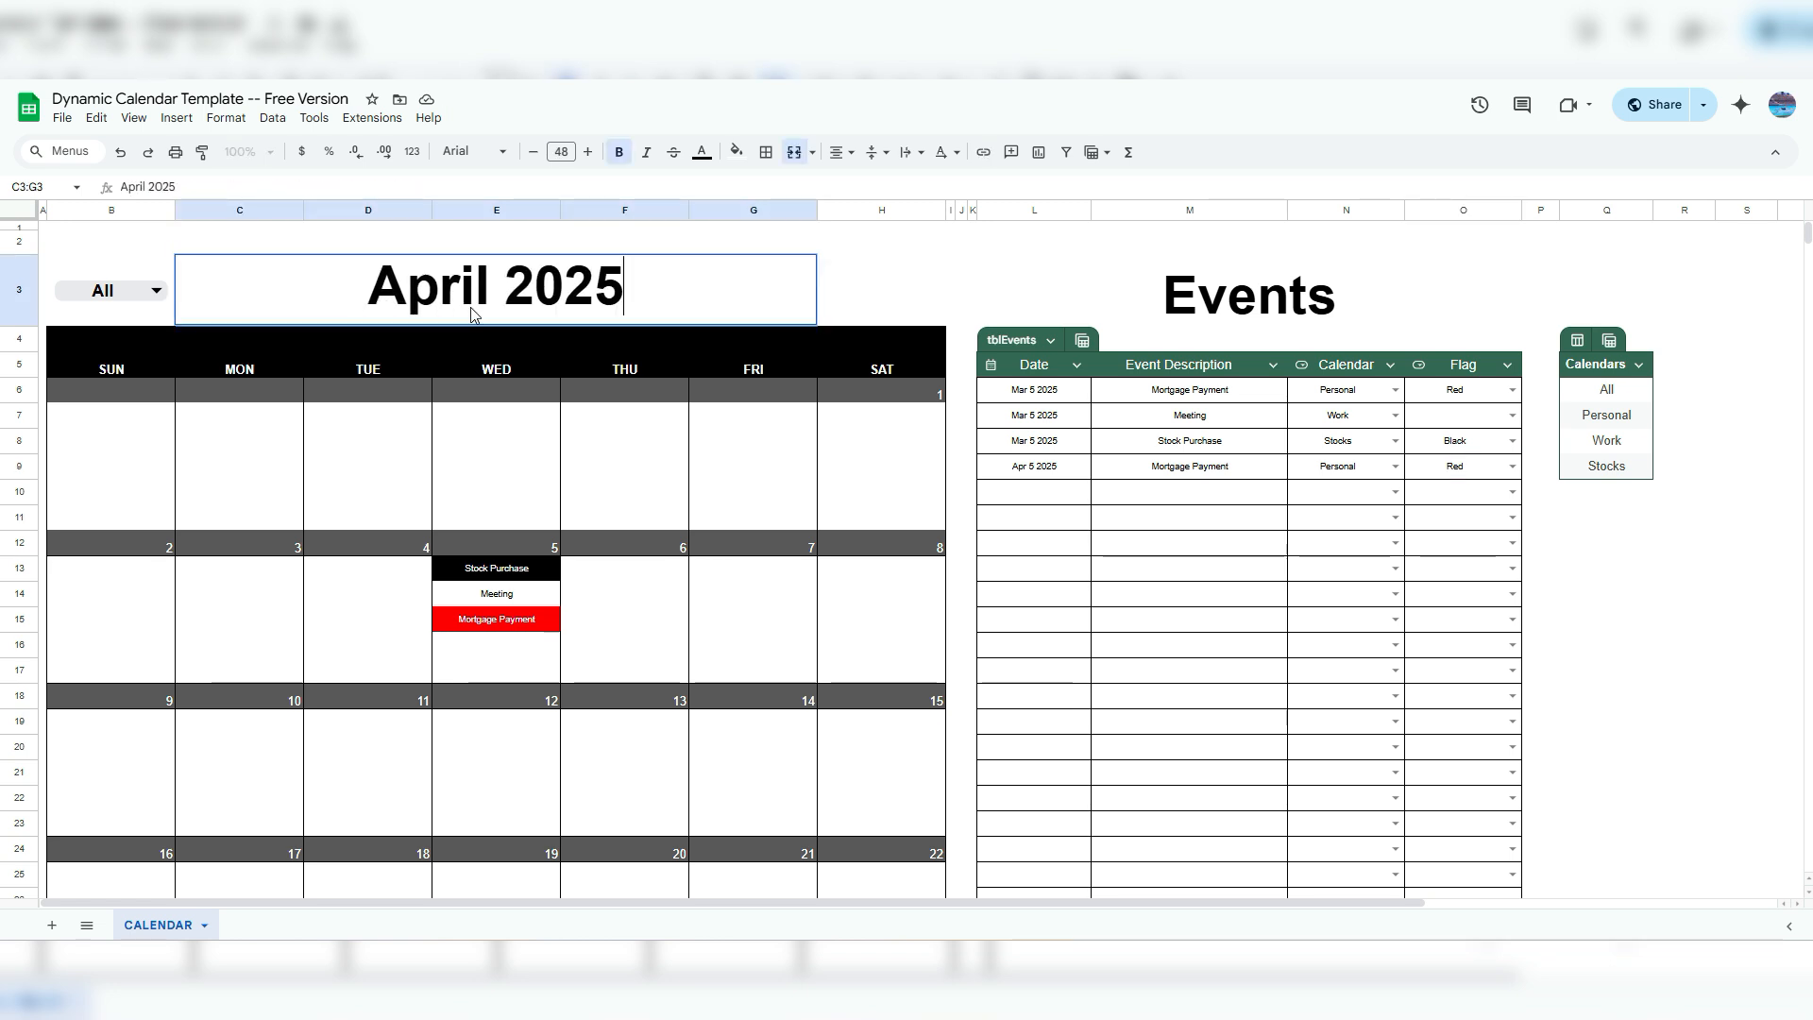
key(Return)
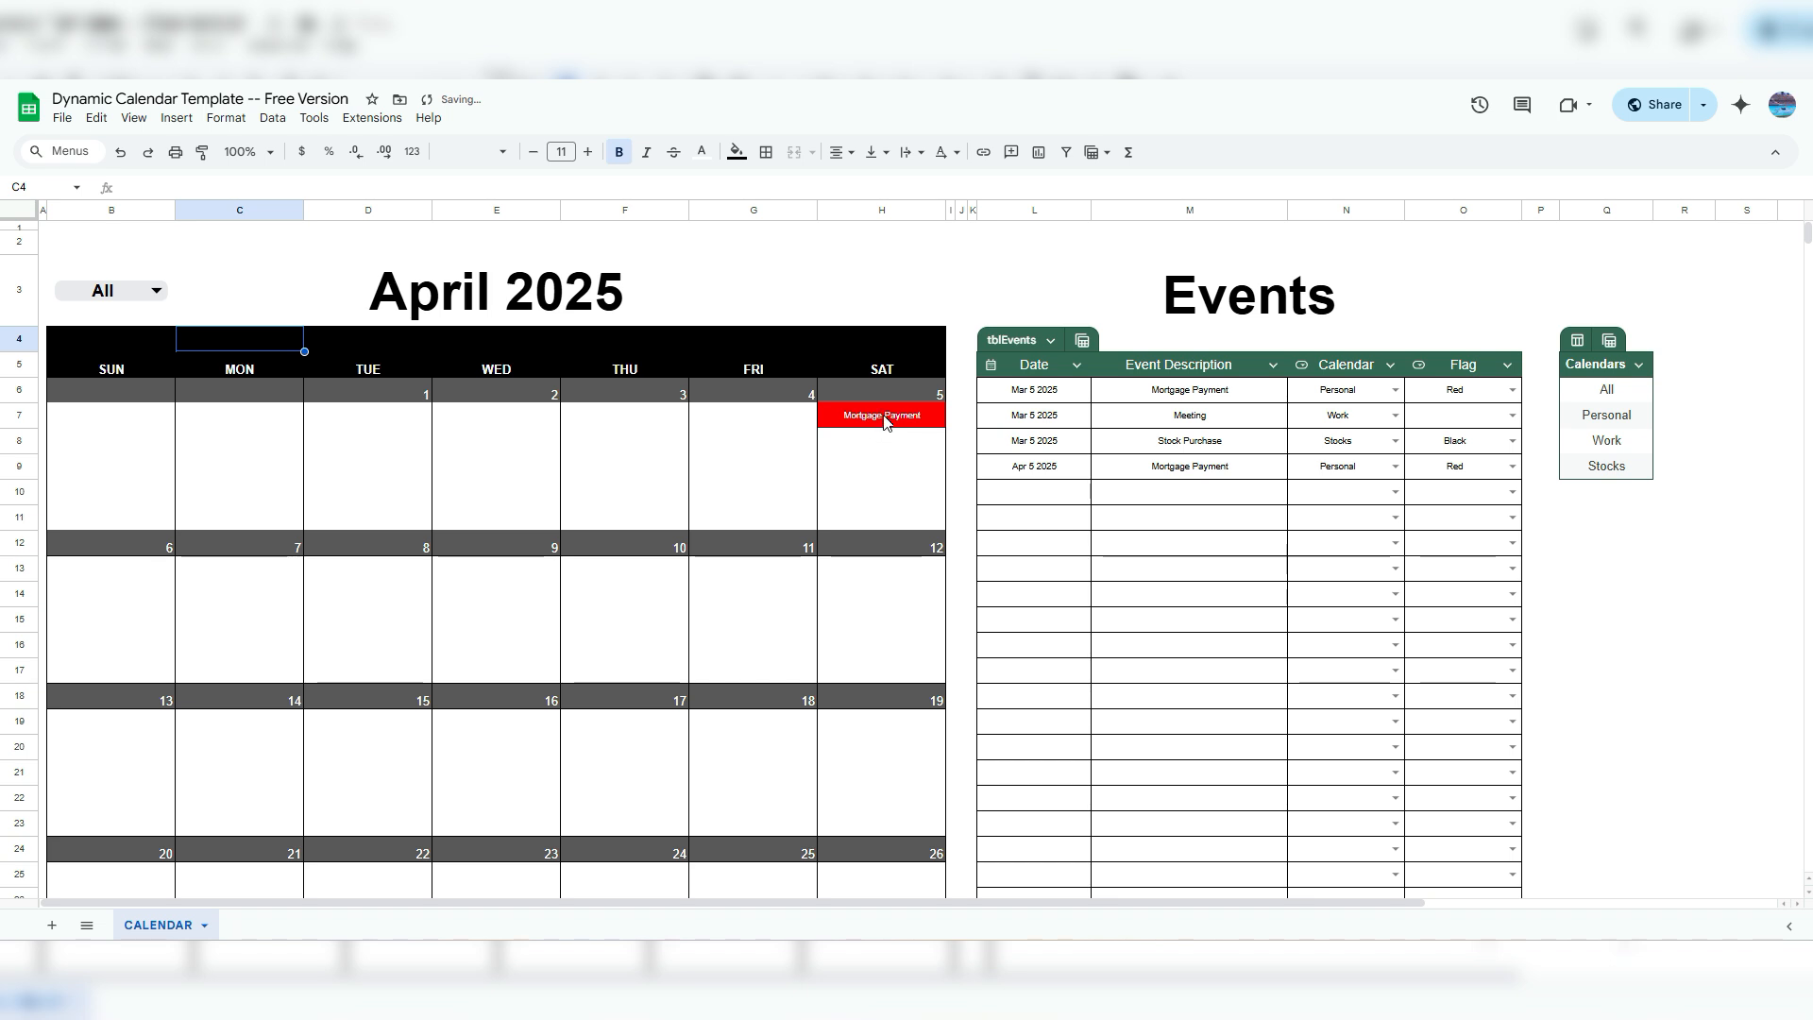